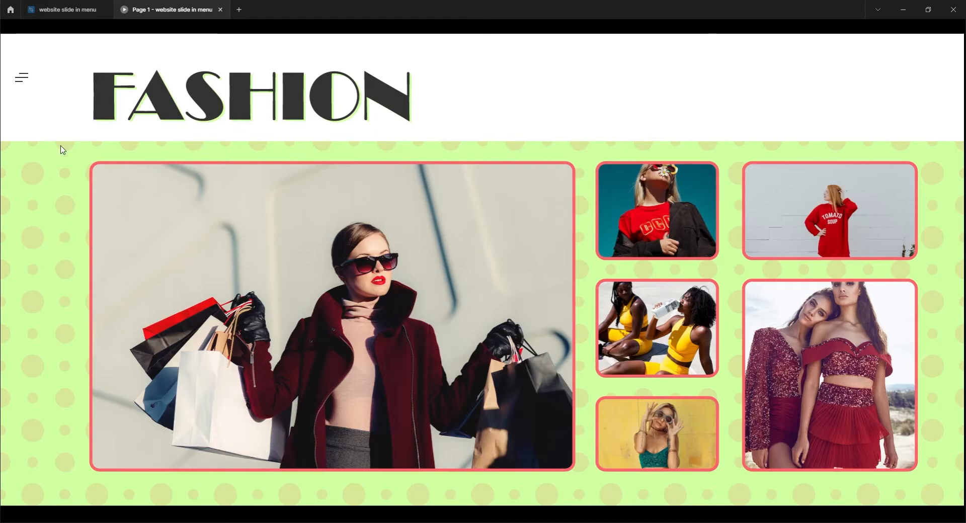
Step: Preview the slide-in menu of the Fashion page prototype by opening and closing it twice
click(21, 79)
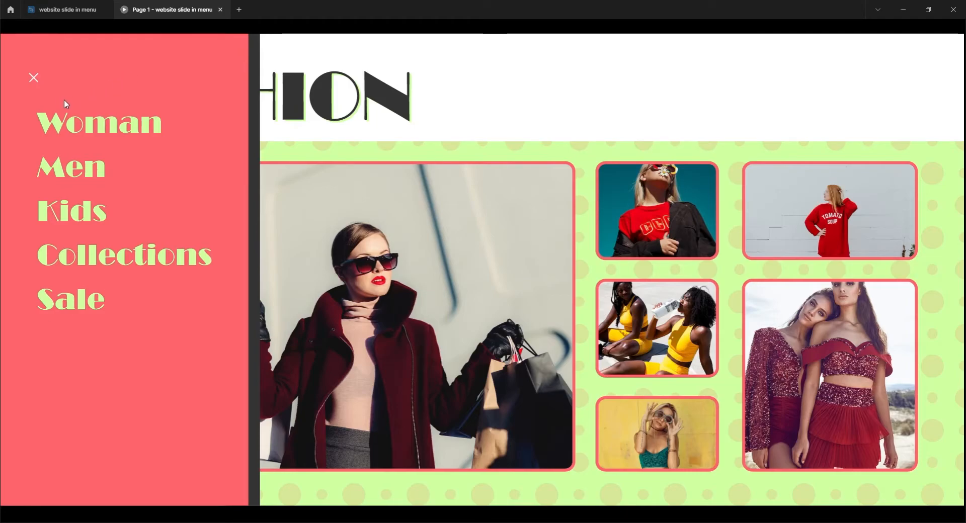
click(34, 79)
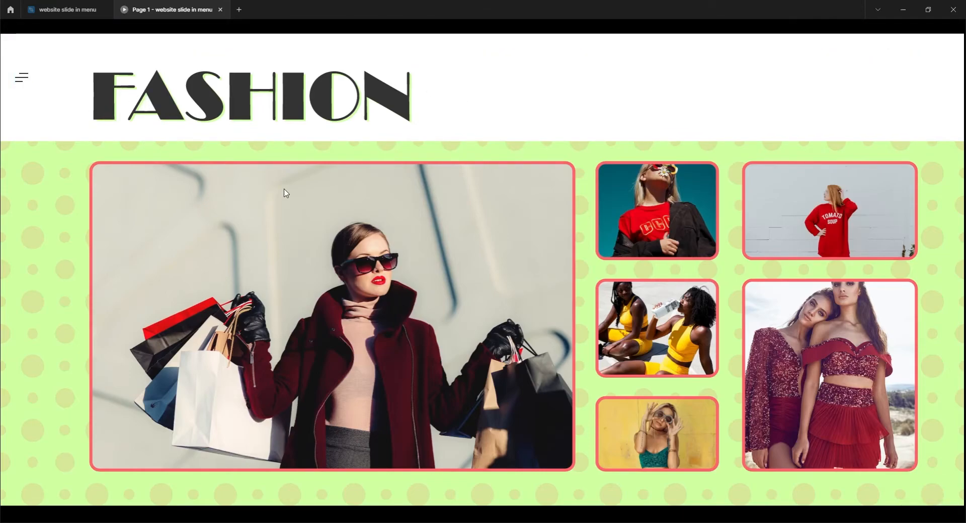
click(21, 81)
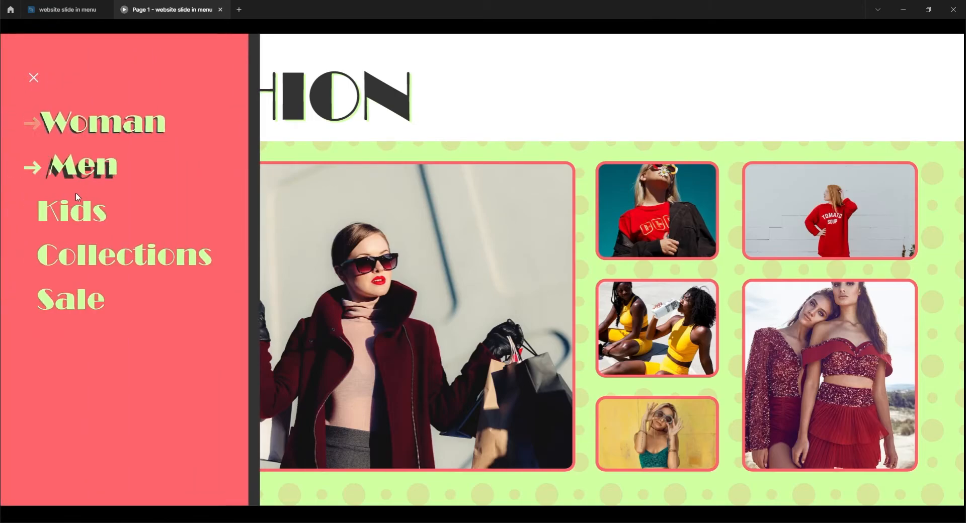
click(33, 78)
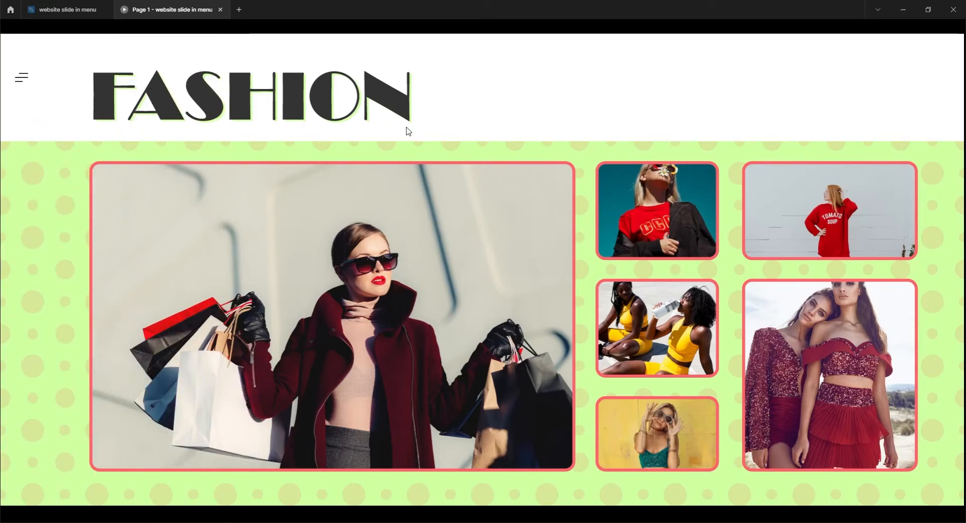
Step: Return to the website slide in menu design file and open Page 2
click(62, 10)
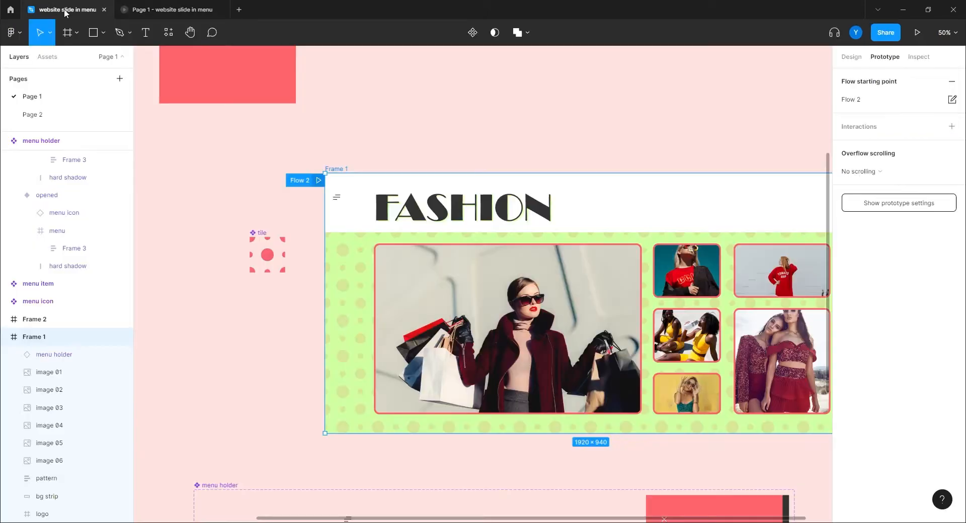
click(40, 115)
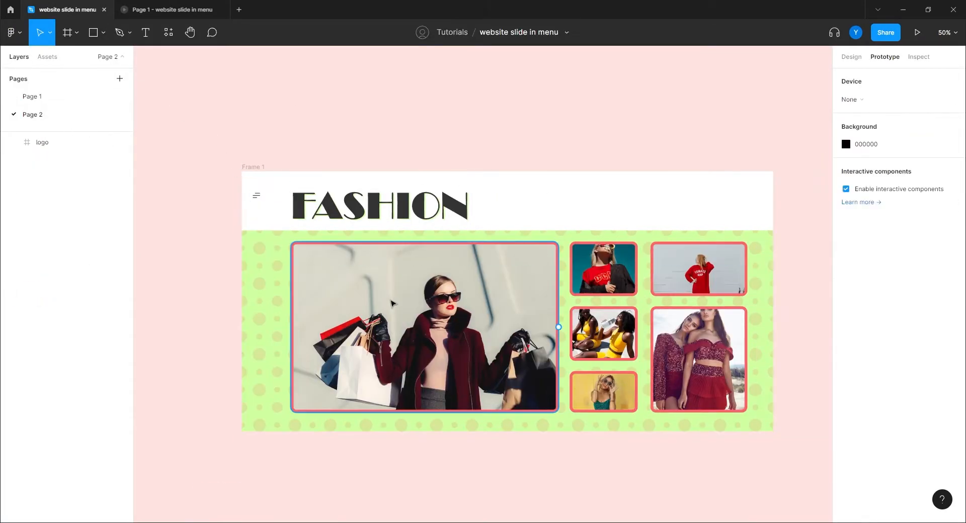
scroll(453, 126, down, 2)
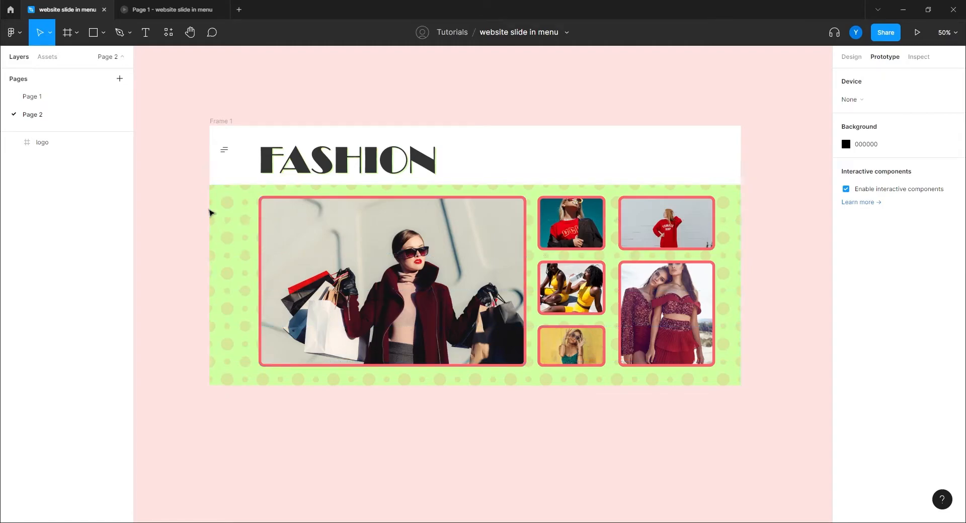
Step: Place a copy of the menu icon from Frame 1 on the empty canvas beside the frame
click(224, 151)
drag(177, 209, 486, 261)
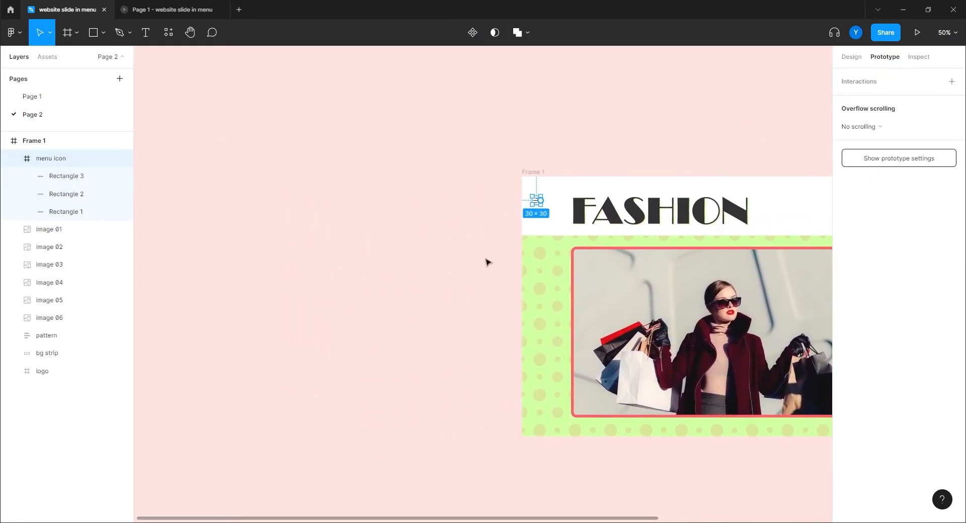
scroll(477, 263, up, 3)
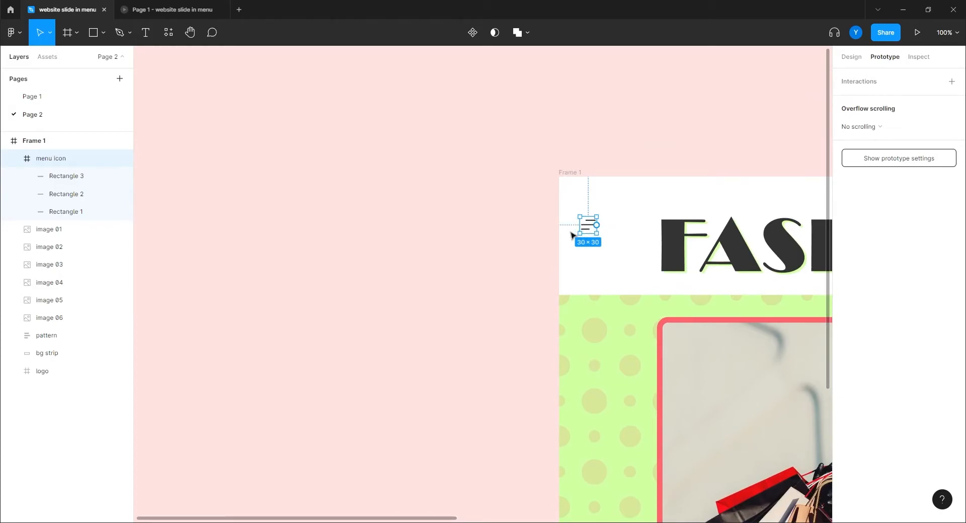
drag(590, 231, 307, 227)
drag(411, 254, 403, 354)
key(ctrl+plus)
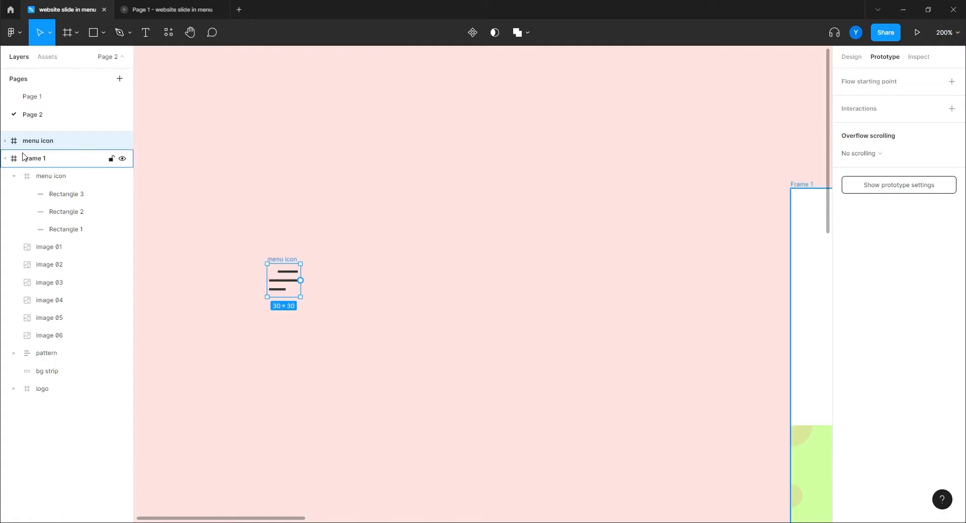
Step: Rename the copied icon frame as menu icon / default
double_click(36, 143)
click(62, 143)
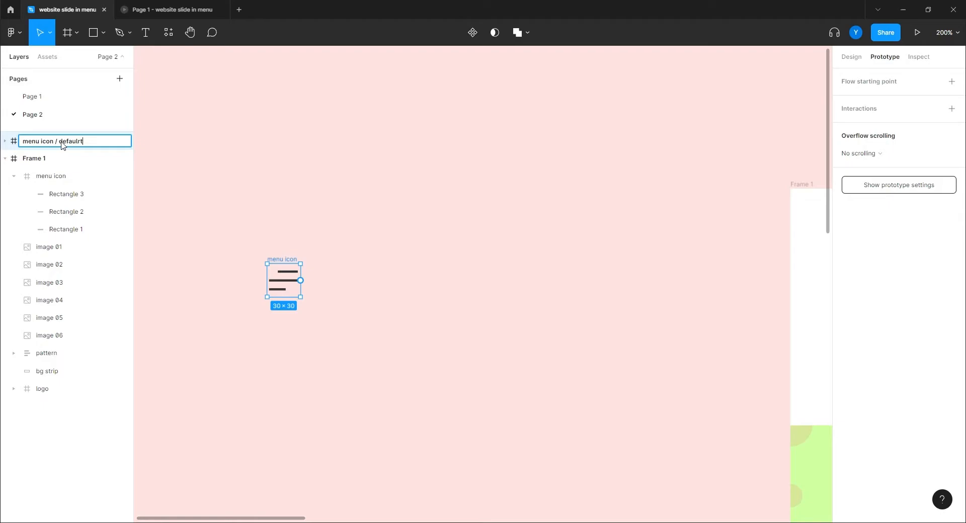
text(/ defaulrt)
key(BackSpace)
key(BackSpace)
text(t)
key(Return)
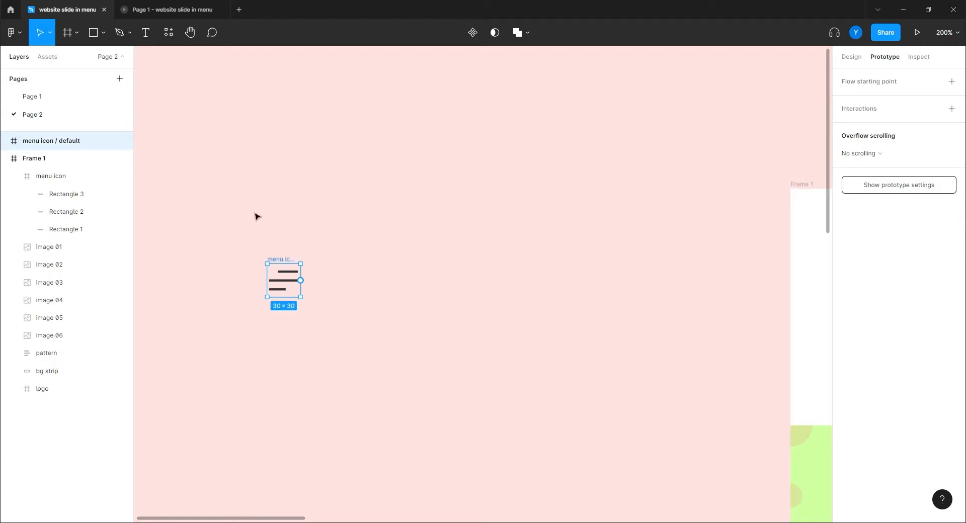
Step: Duplicate the menu icon / default frame, place the copy beside it, and rename the copy menu icon / expanded
key(ctrl+d)
key(ctrl+plus)
drag(300, 231, 491, 188)
double_click(68, 146)
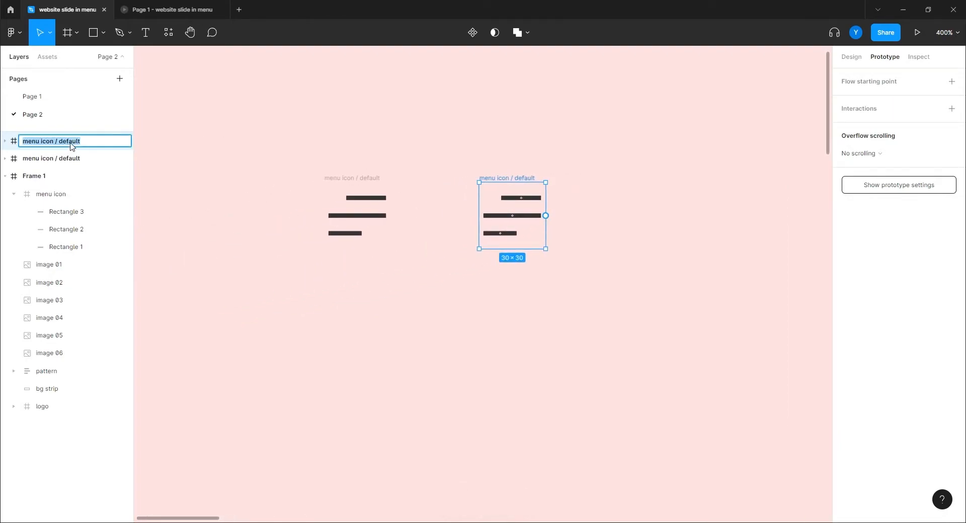
double_click(72, 143)
text(expanded)
key(Return)
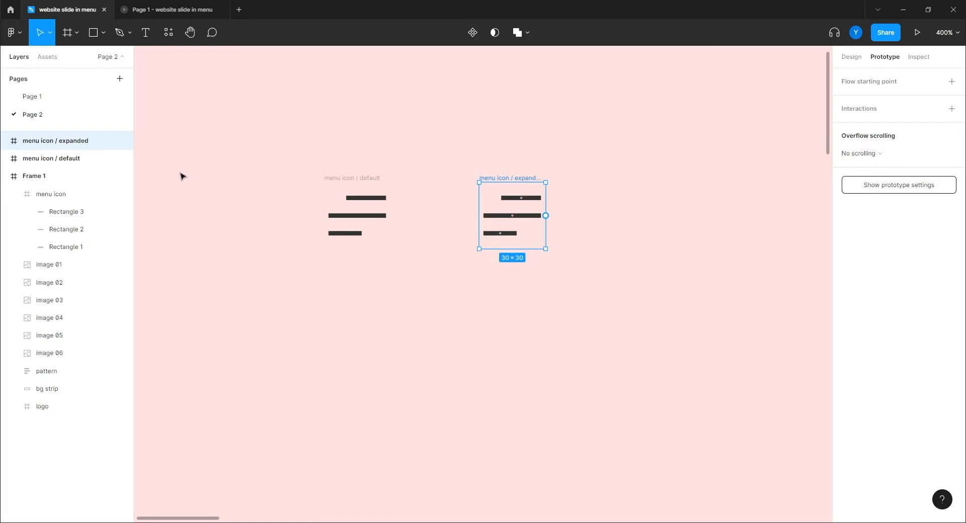
Step: Set the layer opacity of the middle bar in the menu icon / expanded frame to 0%
drag(446, 299, 347, 306)
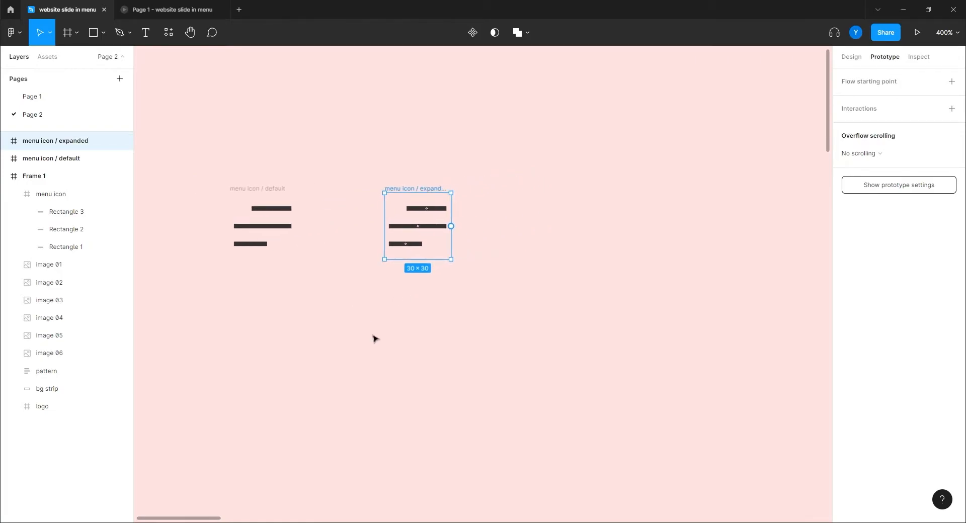
scroll(375, 339, up, 5)
click(432, 241)
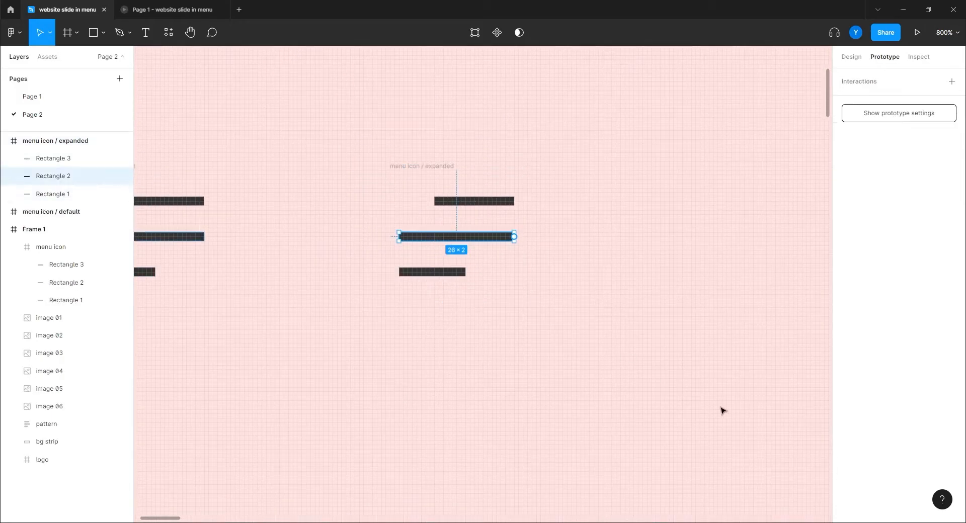
click(852, 57)
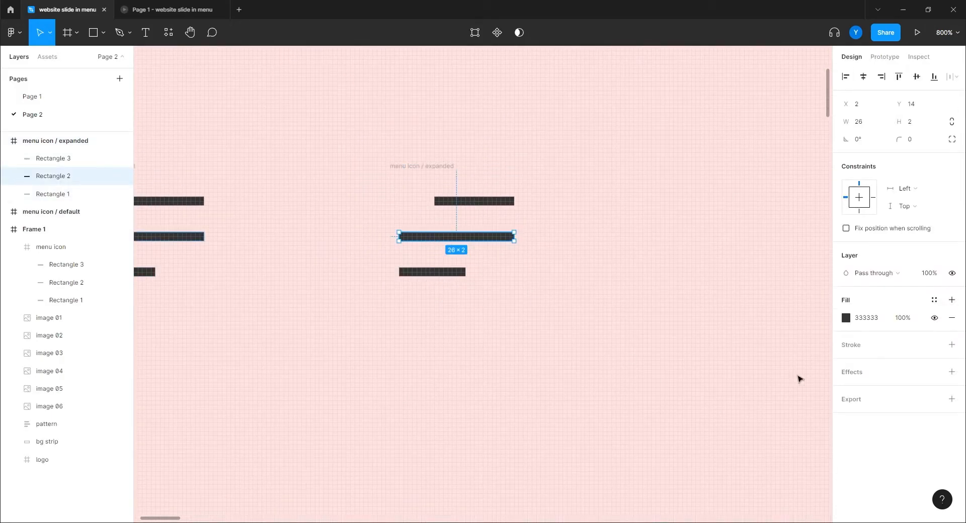
click(940, 274)
drag(941, 273, 626, 336)
text(0)
key(Return)
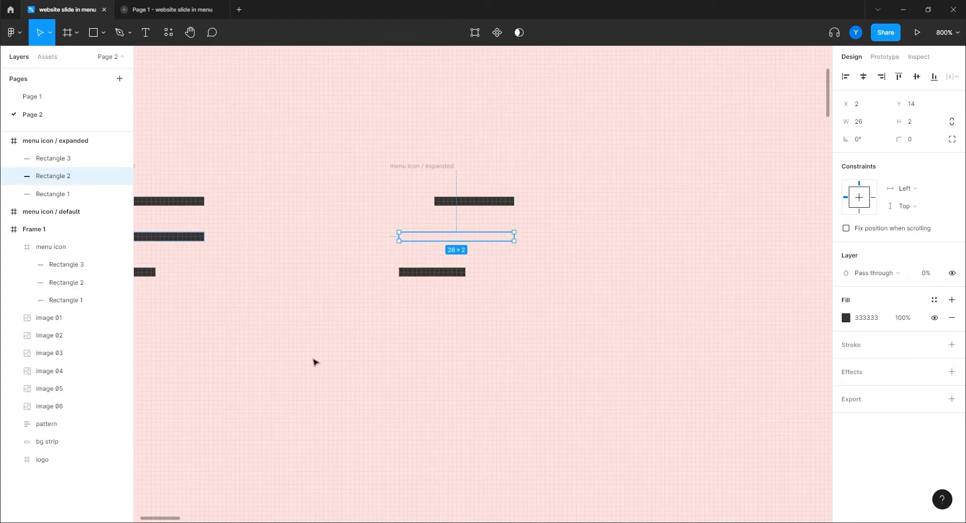
Step: Set the width of the top bar in the menu icon / expanded frame to 24
scroll(323, 361, left, 5)
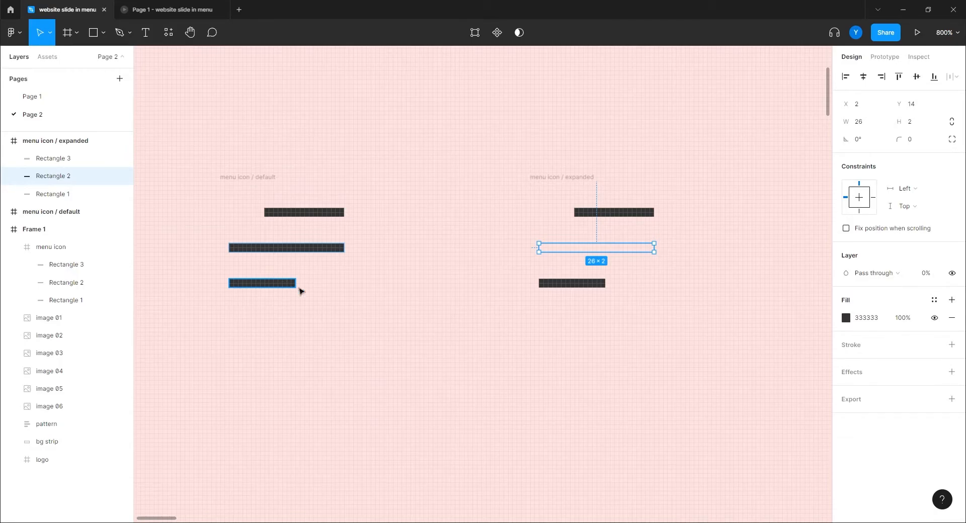
click(544, 338)
drag(494, 310, 379, 322)
click(484, 232)
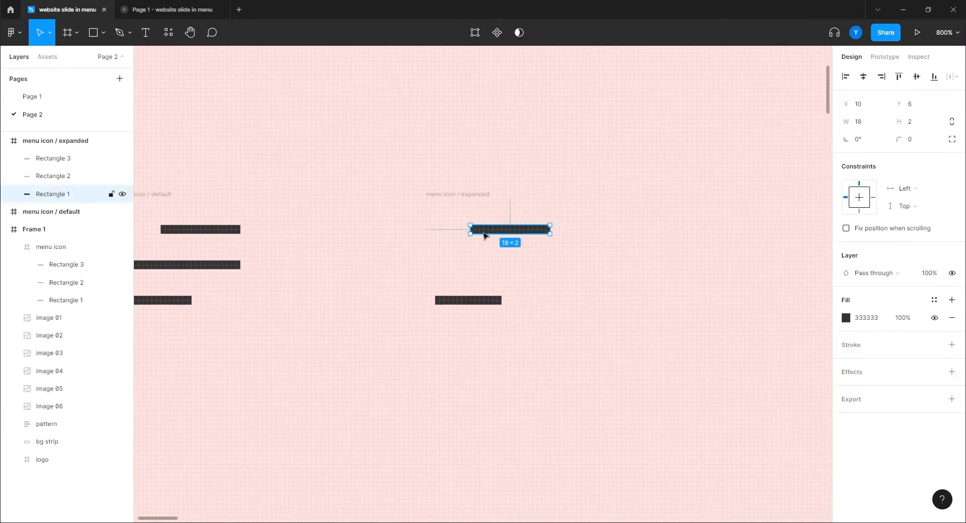
click(857, 127)
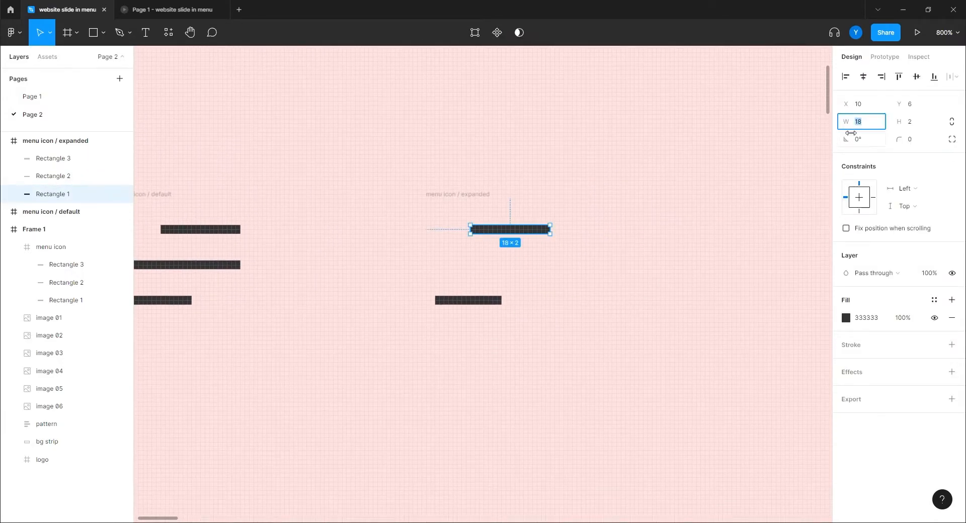
text(24)
key(Return)
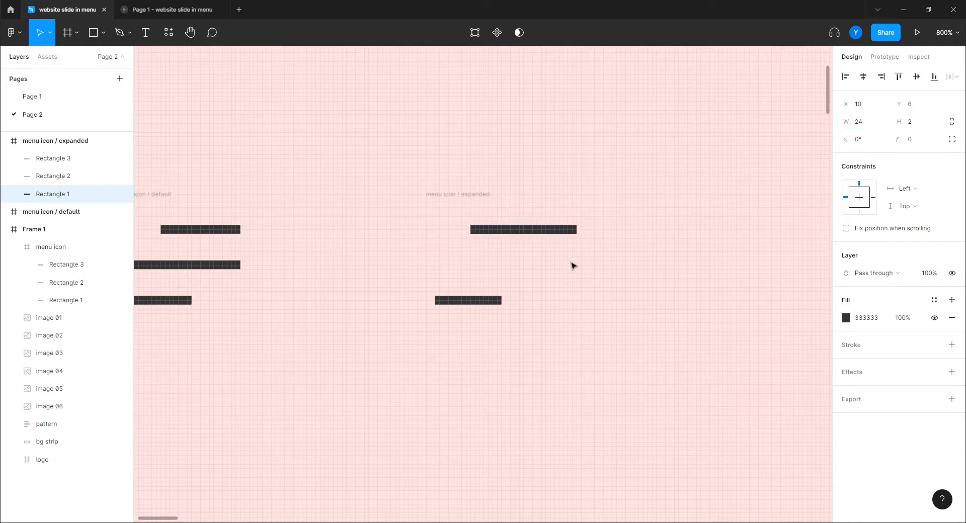
Step: Rotate the expanded icon's top bar to -45° and center it horizontally and vertically in its frame
click(864, 141)
text(-45)
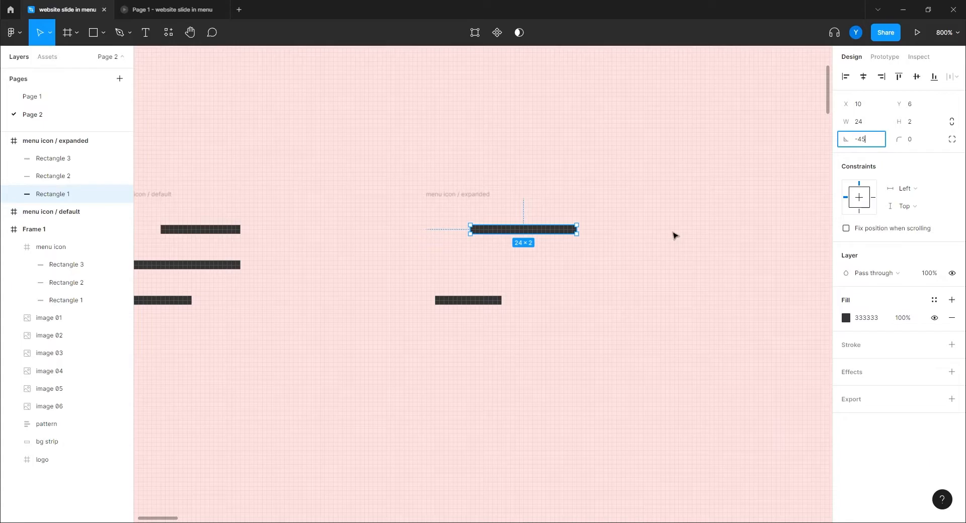
key(Return)
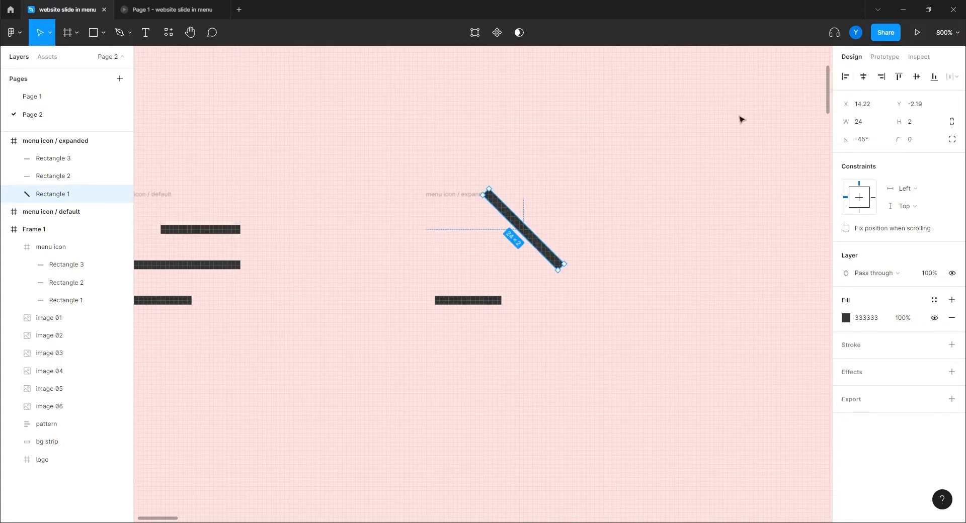
click(863, 76)
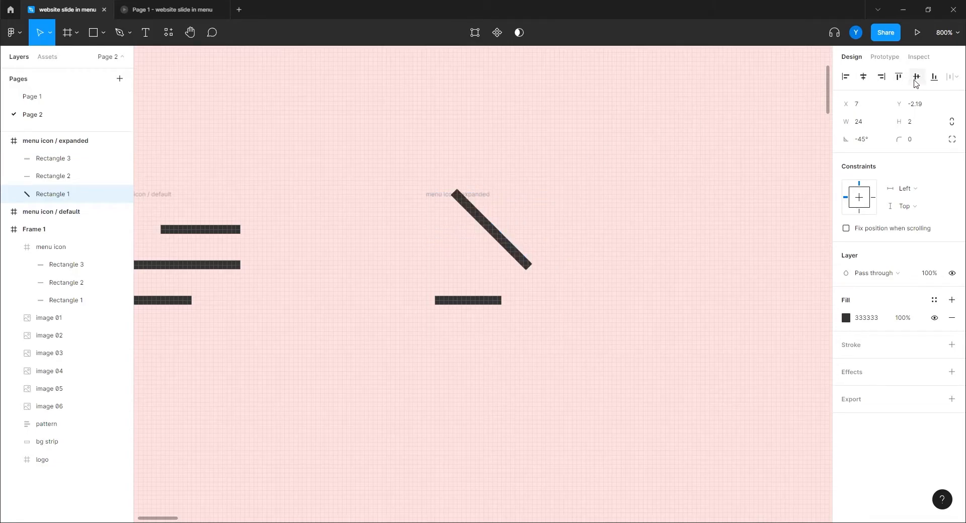
click(916, 76)
Step: Set the width of the bottom bar in the menu icon / expanded frame to 24
click(468, 300)
click(861, 122)
text(24)
key(Return)
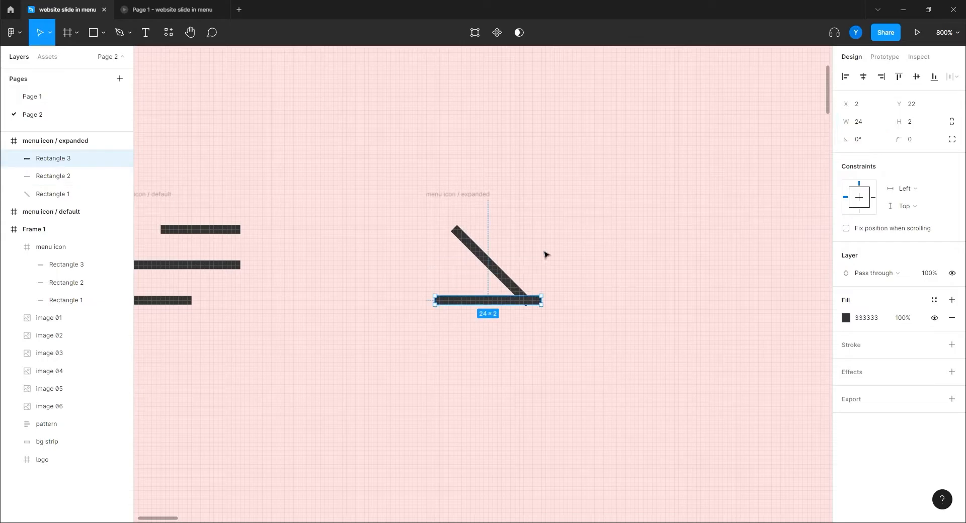
Step: Rotate the expanded icon's bottom bar to 45° and center it in the frame to complete the X
click(858, 141)
text(45)
key(Return)
click(865, 78)
click(917, 77)
Step: Combine the menu icon / default and menu icon / expanded frames into one component set
click(346, 297)
drag(347, 391, 533, 349)
drag(764, 118, 207, 354)
click(480, 32)
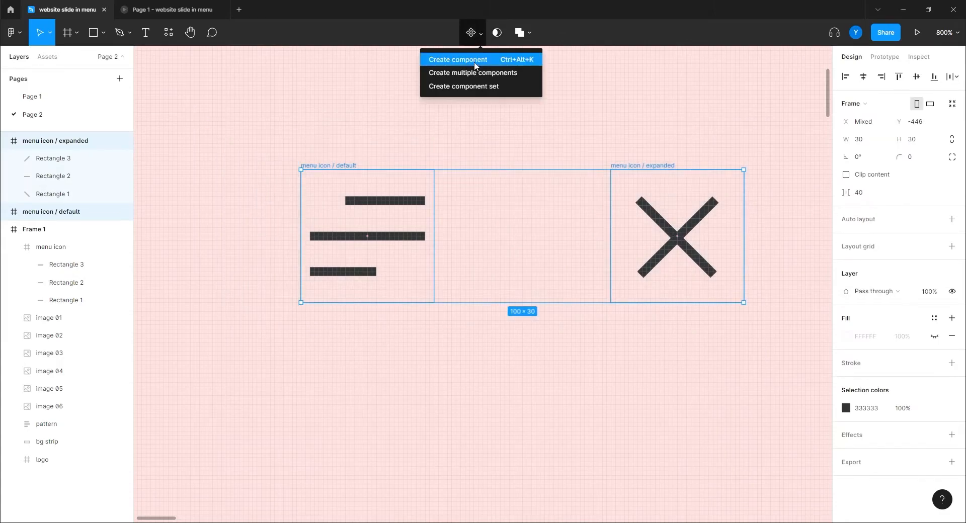
click(459, 88)
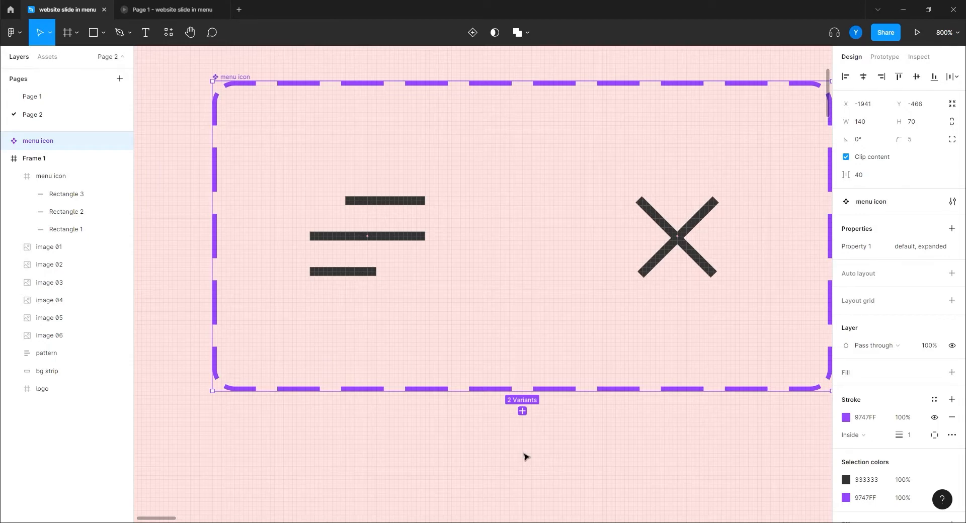
click(661, 246)
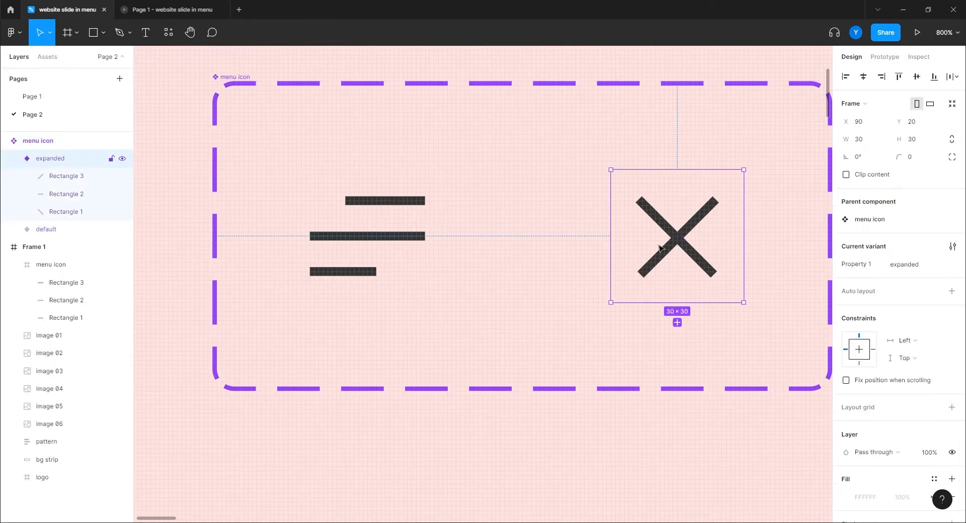
click(14, 158)
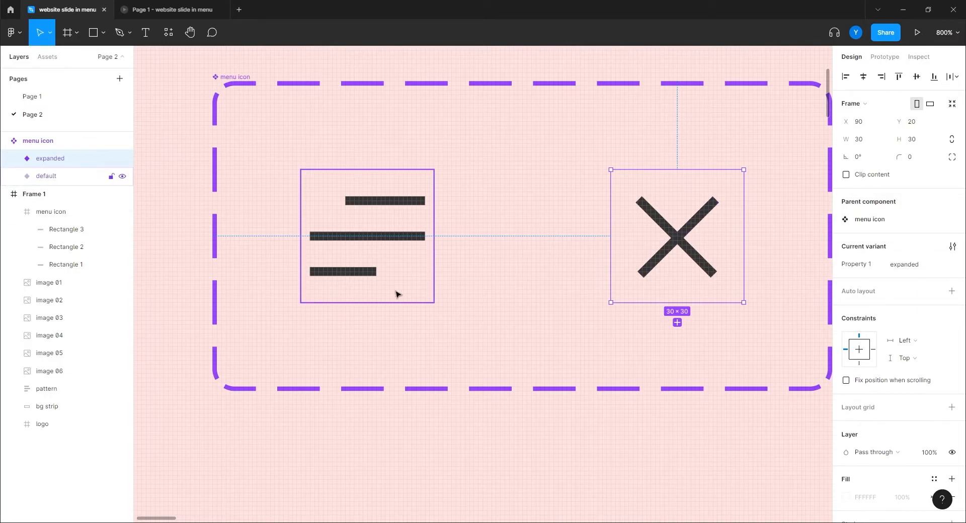
Step: Move the menu icon component set directly above the upper-left corner of Frame 1
scroll(499, 326, down, 10)
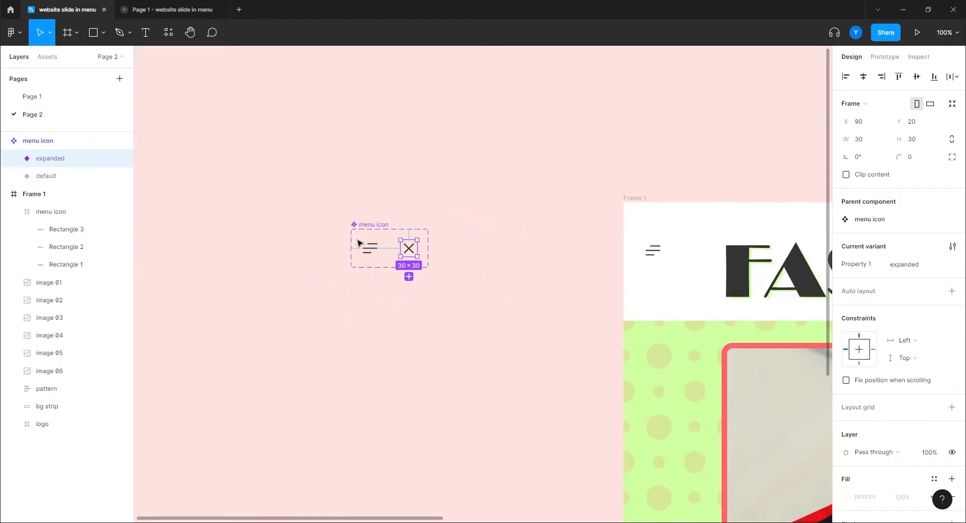
drag(370, 227, 427, 201)
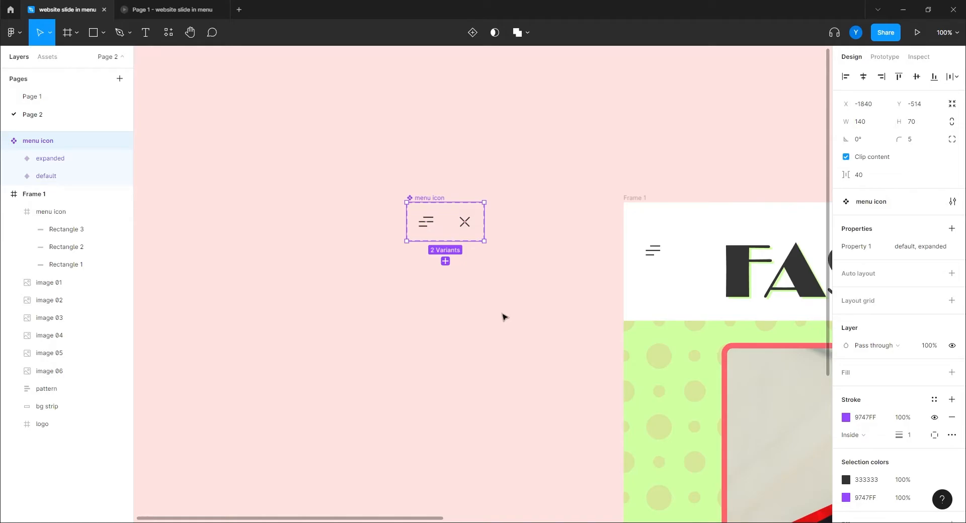
drag(429, 197, 646, 122)
drag(384, 362, 326, 250)
key(ctrl+minus)
drag(422, 353, 466, 338)
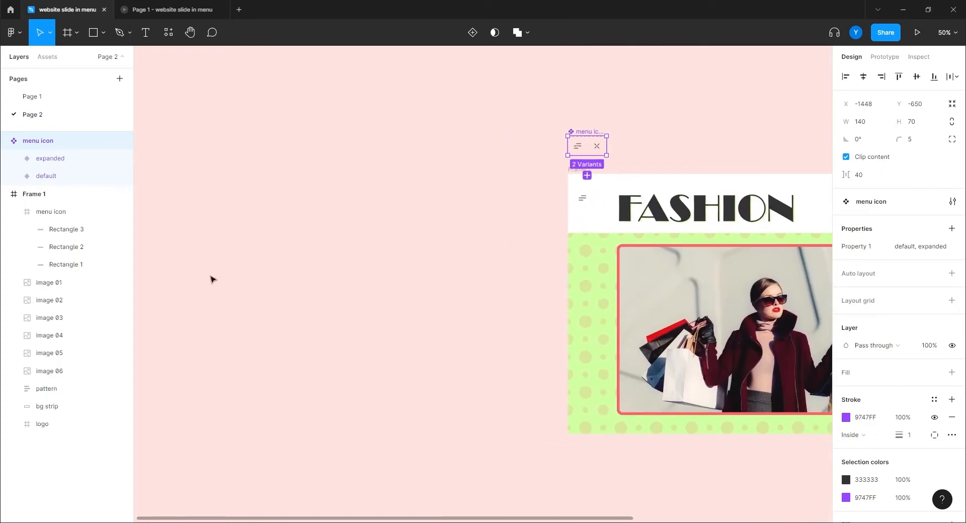
Step: Draw a new frame 940 high beside the left edge of Frame 1, aligned with its top, and set its width to 500
click(67, 32)
drag(372, 174, 527, 434)
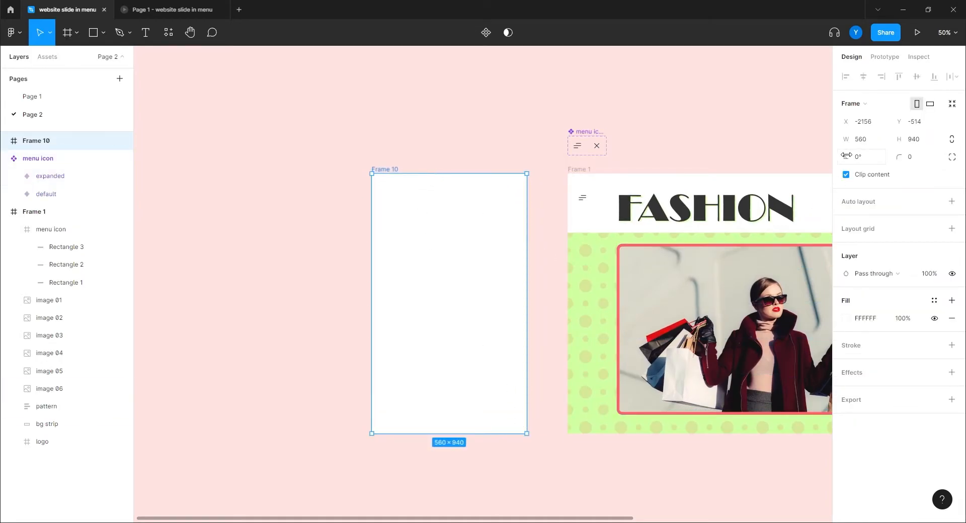
click(863, 140)
text(5)
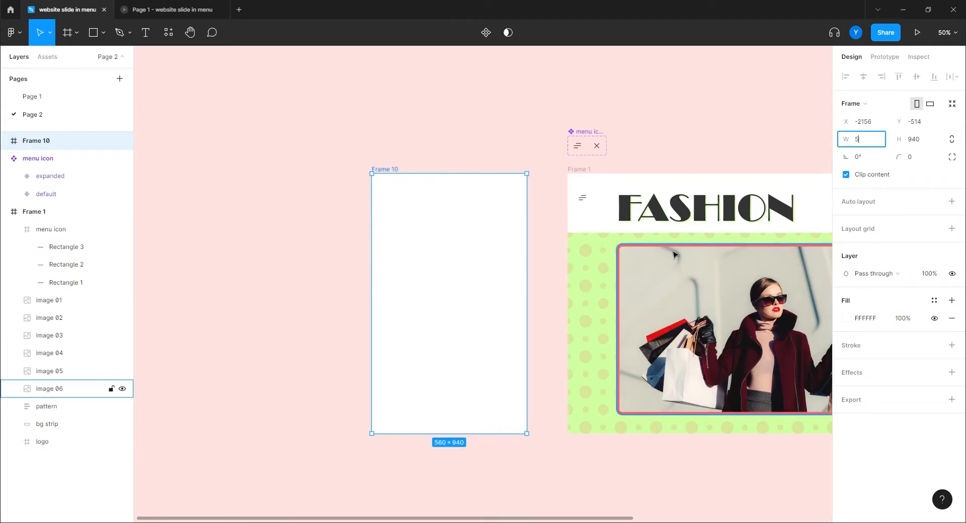
text(00)
key(Return)
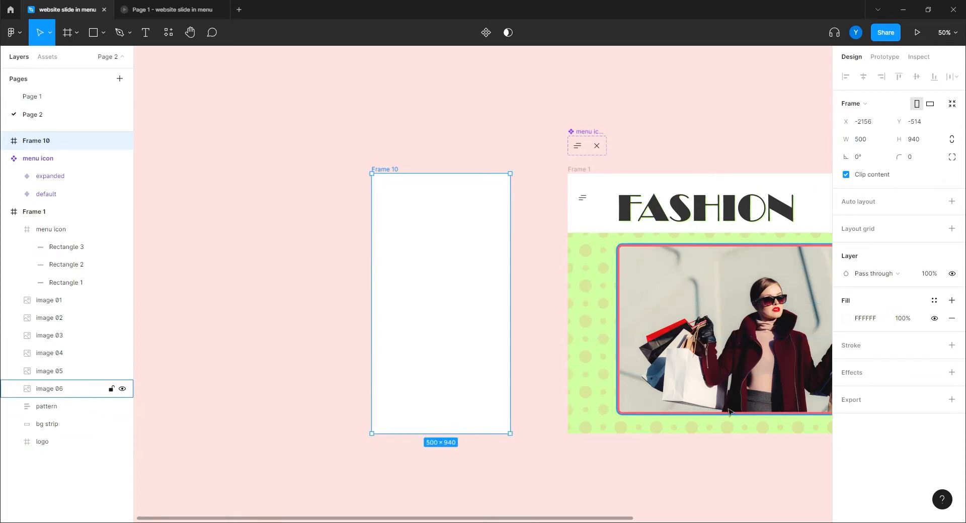
Step: Fill the new Frame 10 with the red document color FF656E
click(934, 301)
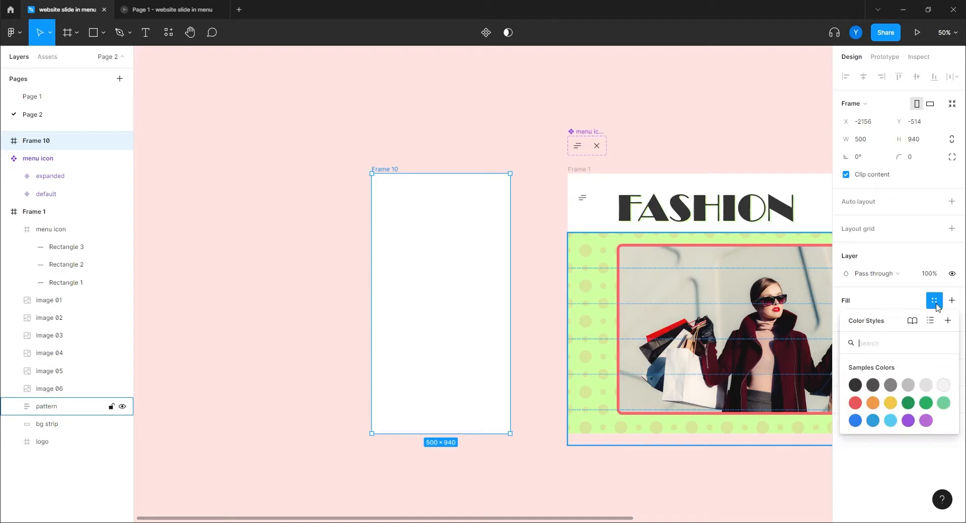
click(937, 305)
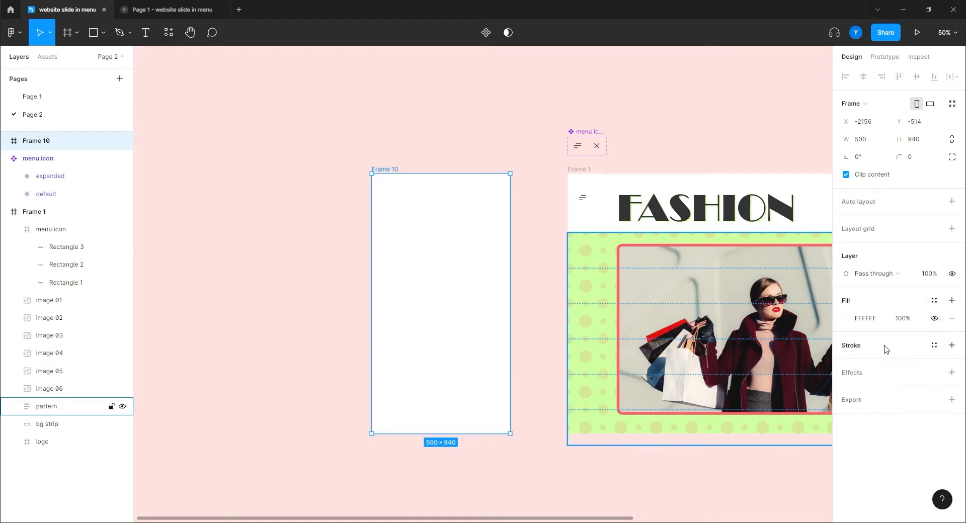
click(845, 319)
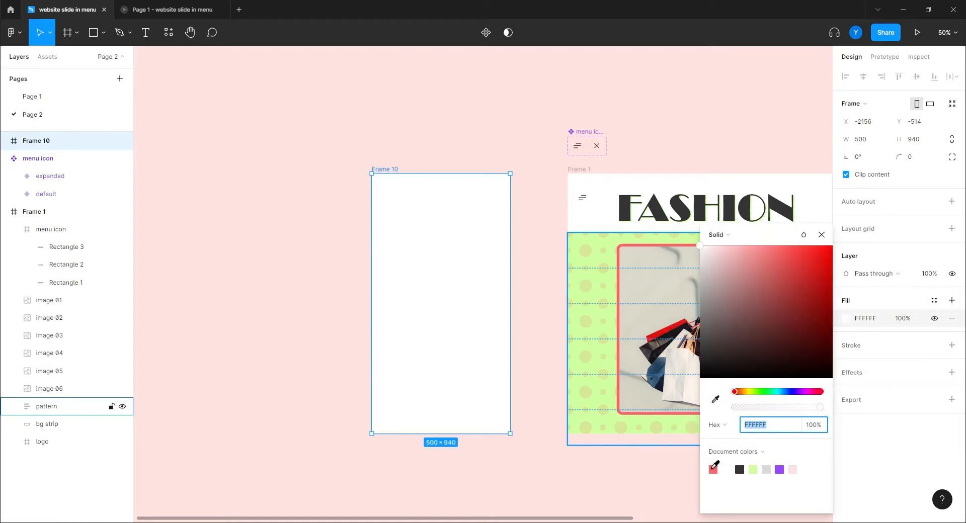
click(713, 470)
click(347, 264)
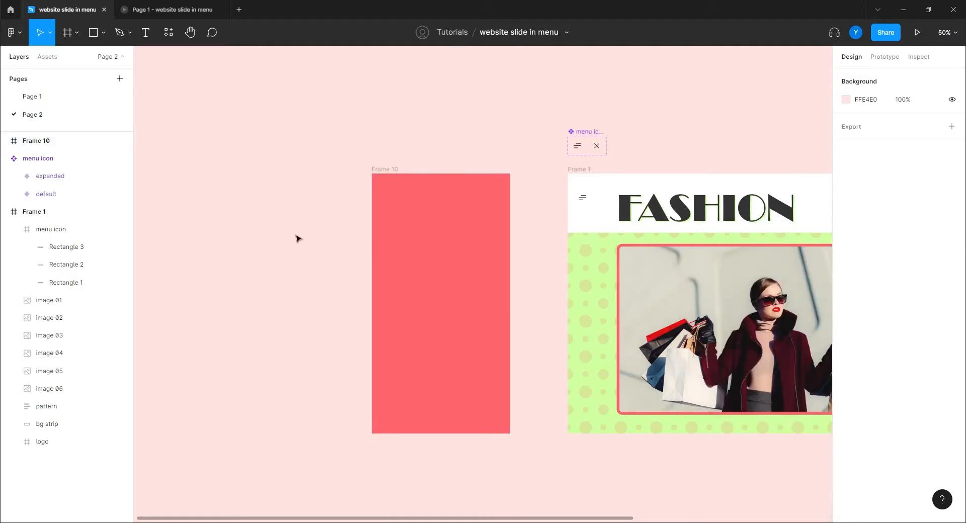
Step: Copy the default variant of the menu icon component and paste it as an instance into Frame 10
scroll(297, 234, up, 3)
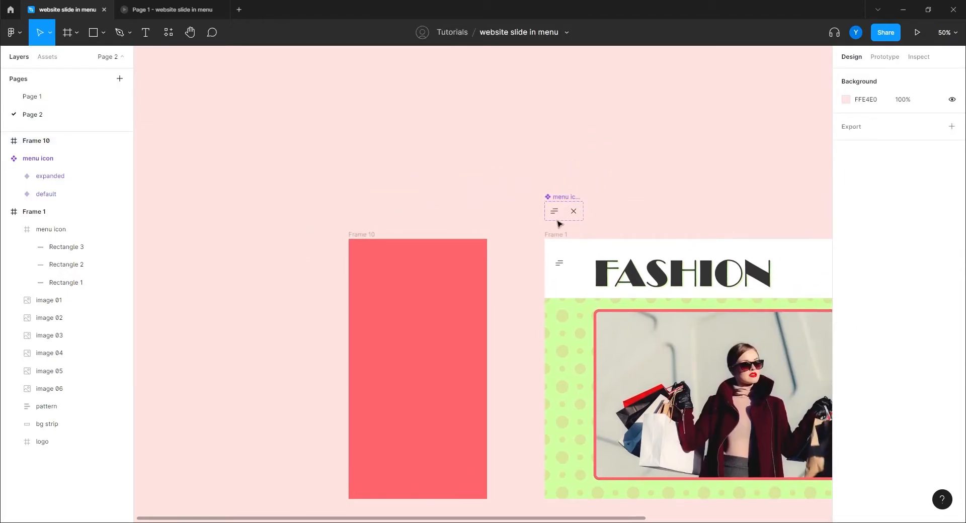
click(554, 211)
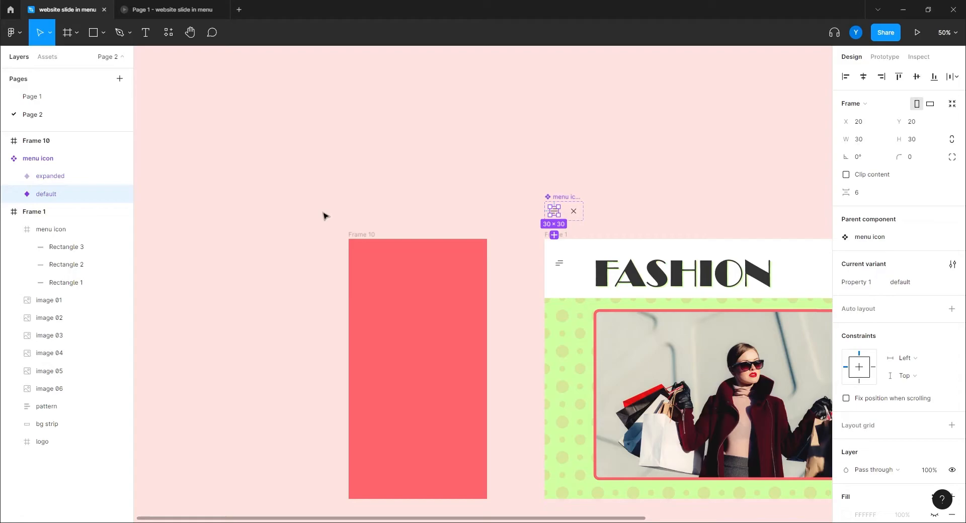
click(362, 237)
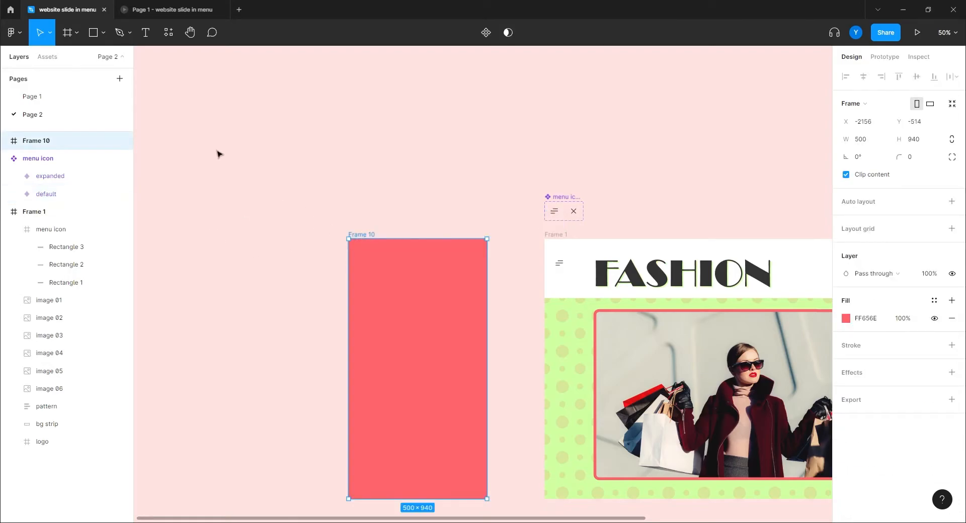
key(ctrl+v)
key(ctrl+plus)
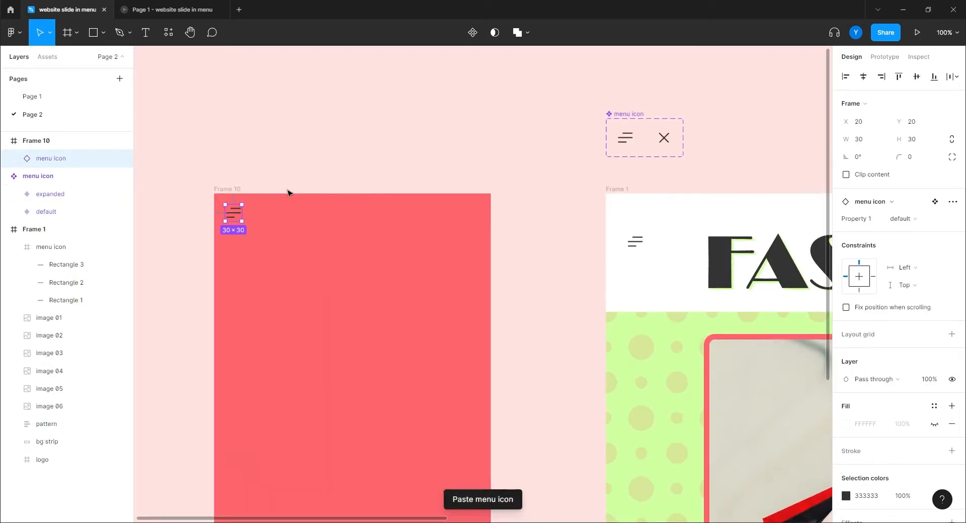
Step: Check the vertical position of the menu icon in Frame 1 and set the Frame 10 icon's Y position to 72
drag(317, 198, 442, 162)
click(757, 208)
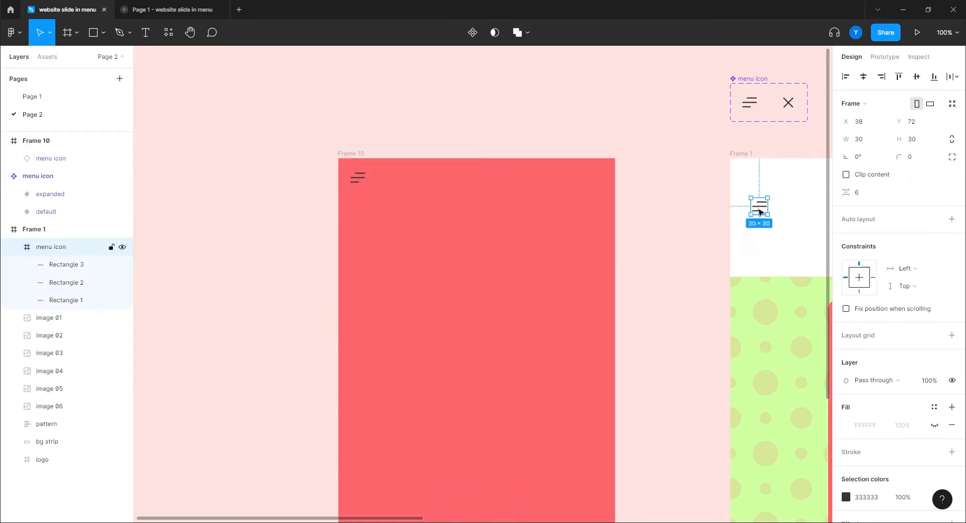
click(358, 177)
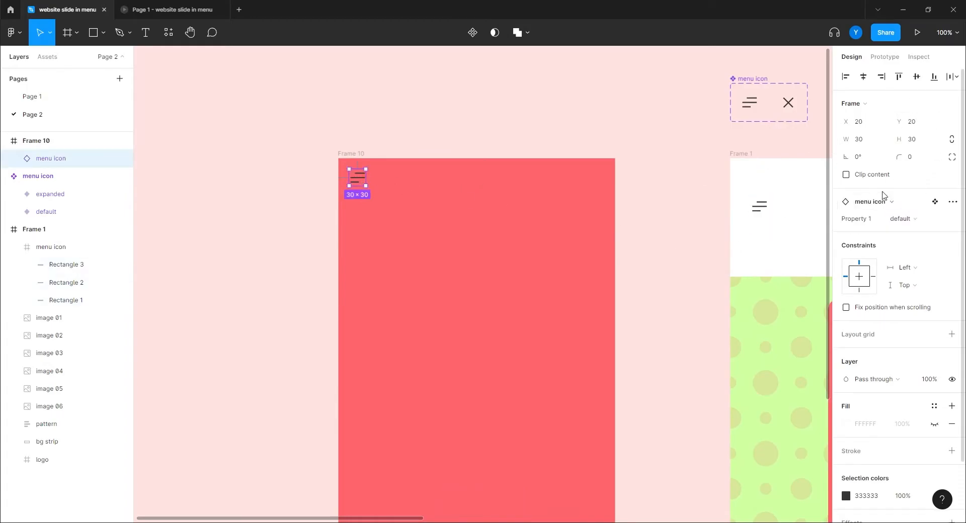
click(917, 124)
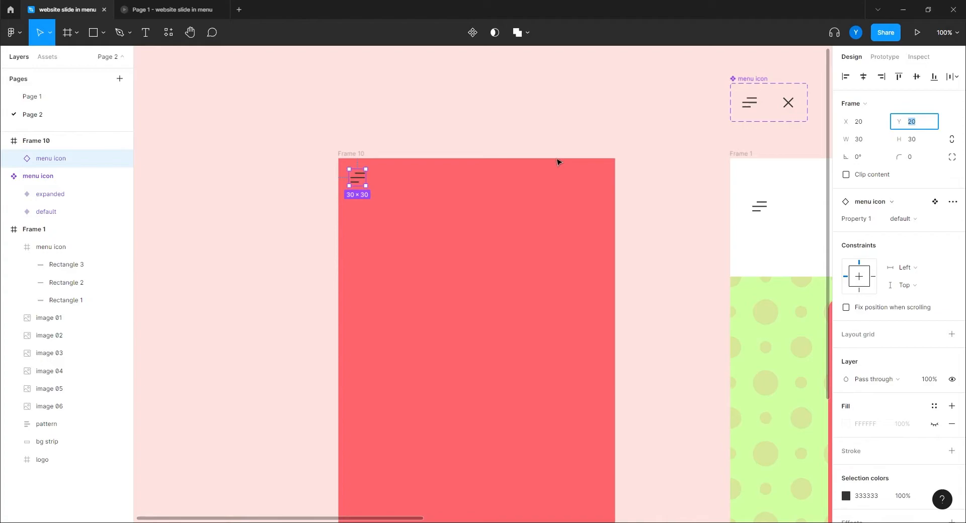
key(Return)
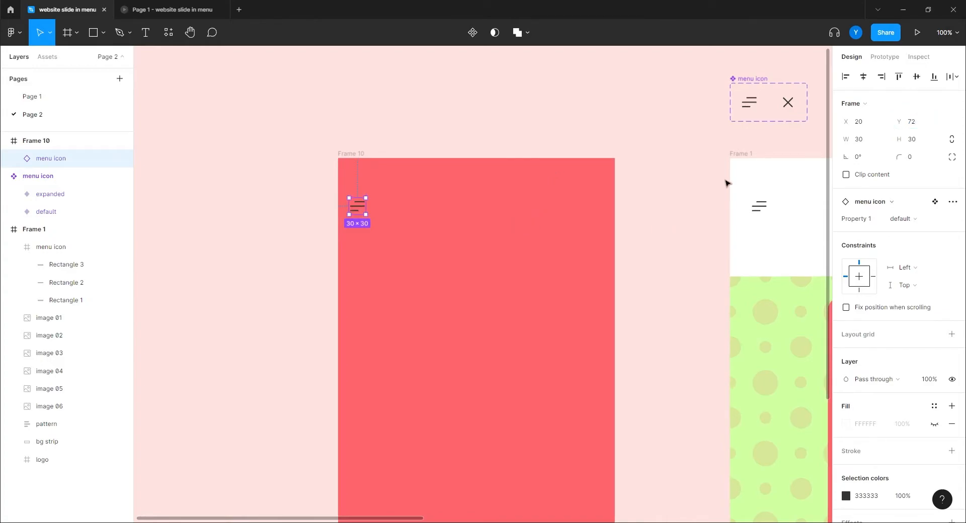
click(740, 155)
click(759, 206)
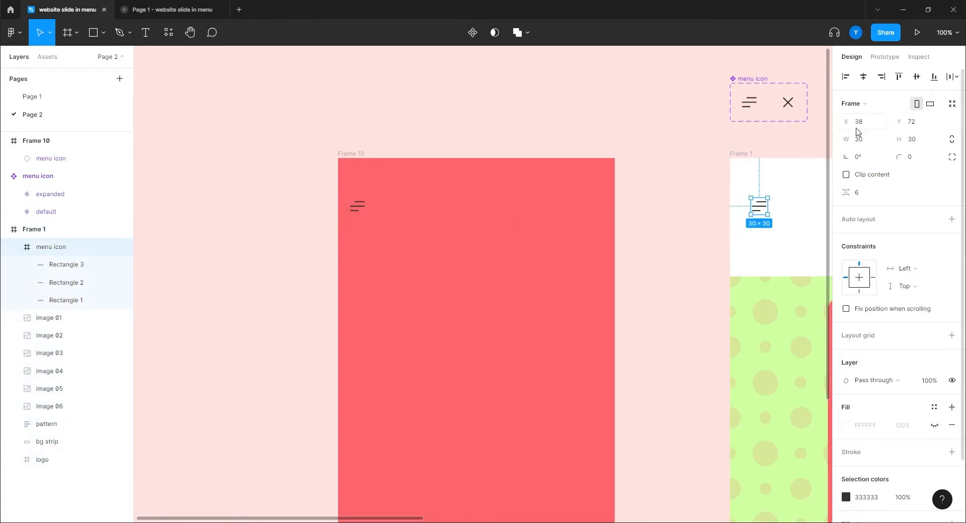
click(357, 207)
click(869, 140)
text(38)
key(Return)
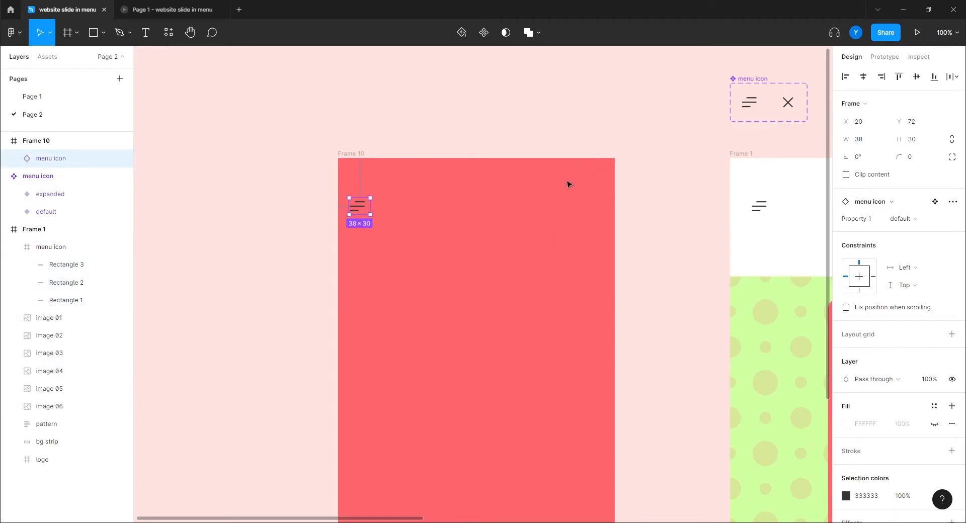
key(ctrl+z)
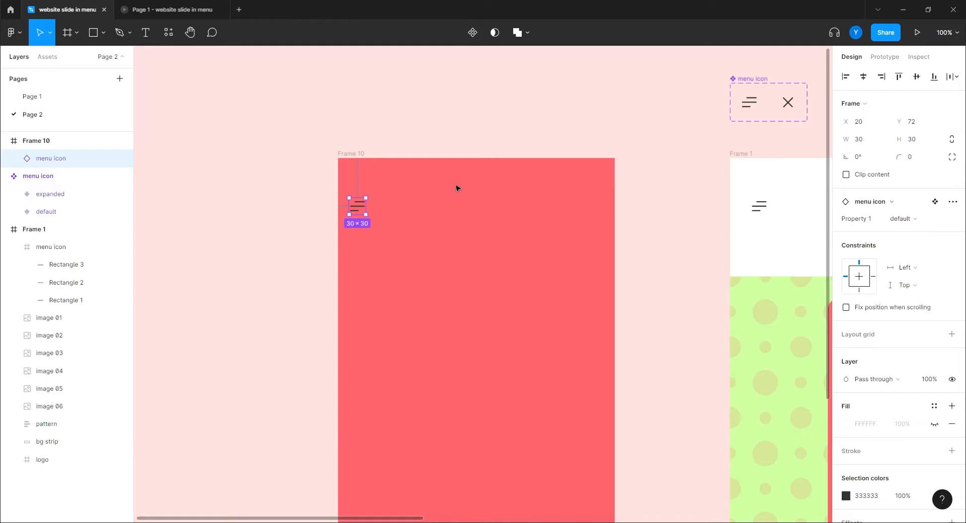
Step: Set the X position of the menu icon in Frame 10 to 38 and switch the instance to the expanded variant
click(858, 121)
text(38)
key(Return)
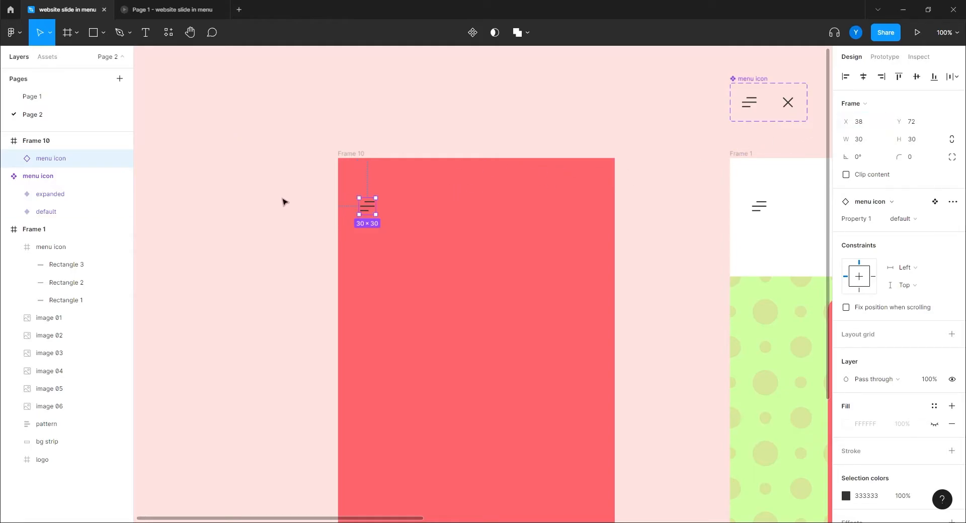
click(953, 219)
click(913, 234)
scroll(553, 202, right, 5)
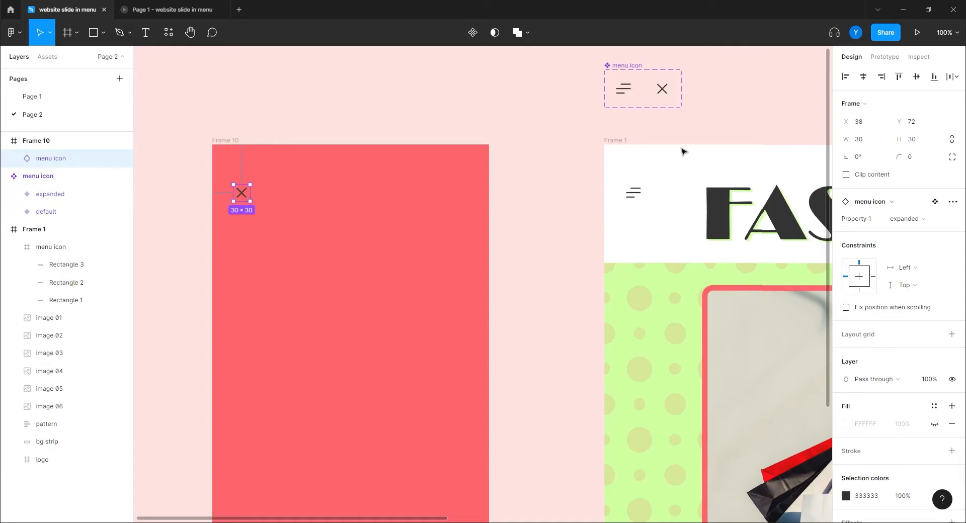
Step: Recolor the expanded variant of the menu icon component from its main component to white
click(663, 89)
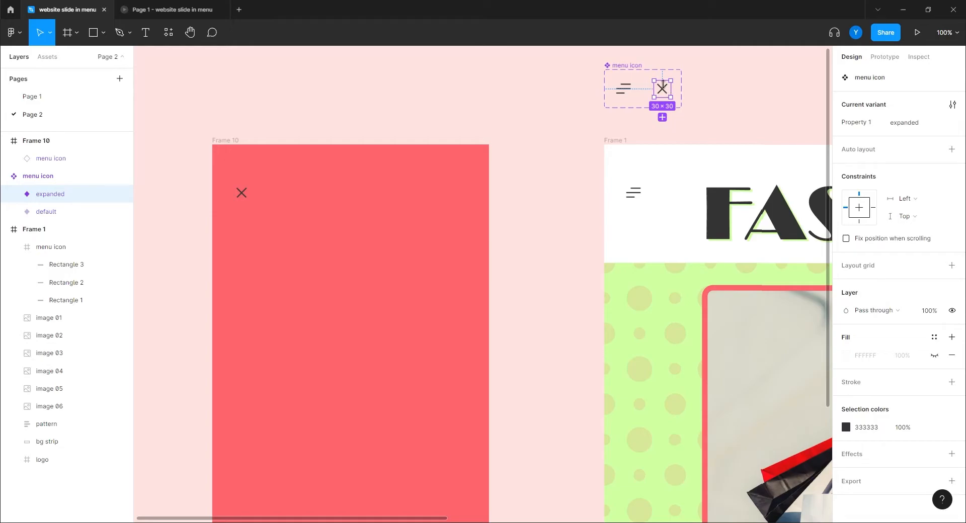
click(846, 428)
drag(730, 292, 617, 192)
click(279, 93)
drag(154, 291, 330, 289)
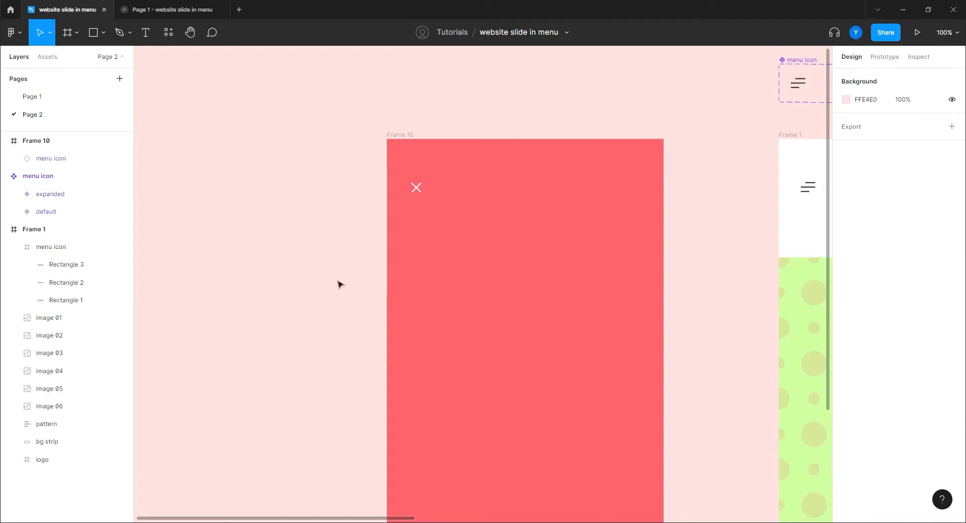
Step: Open the slide-in menu in the Page 1 prototype to examine the finished menu entries, and return to the design file
scroll(357, 317, right, 3)
scroll(357, 317, down, 2)
click(164, 9)
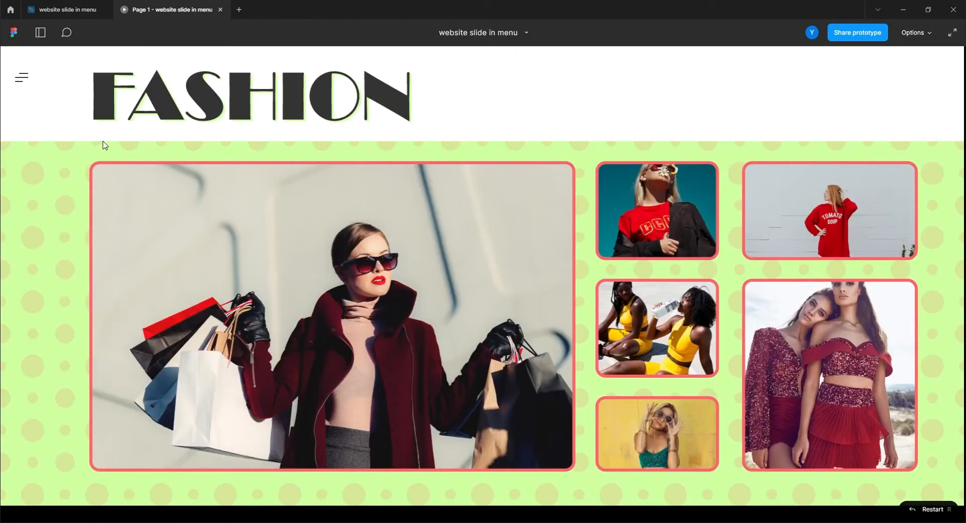
click(22, 78)
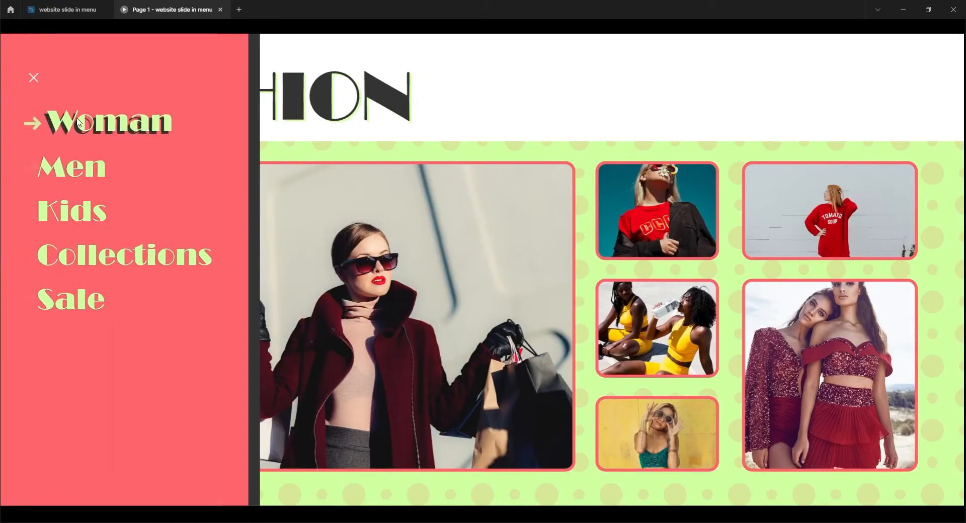
click(69, 15)
Step: Add the text "Women" to Frame 10 below the close icon
drag(498, 271, 445, 307)
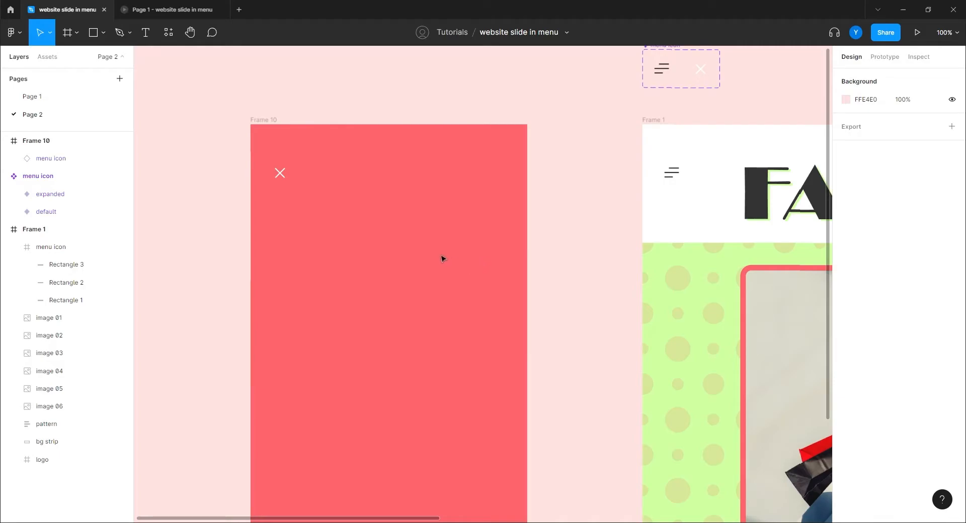
drag(379, 285, 398, 272)
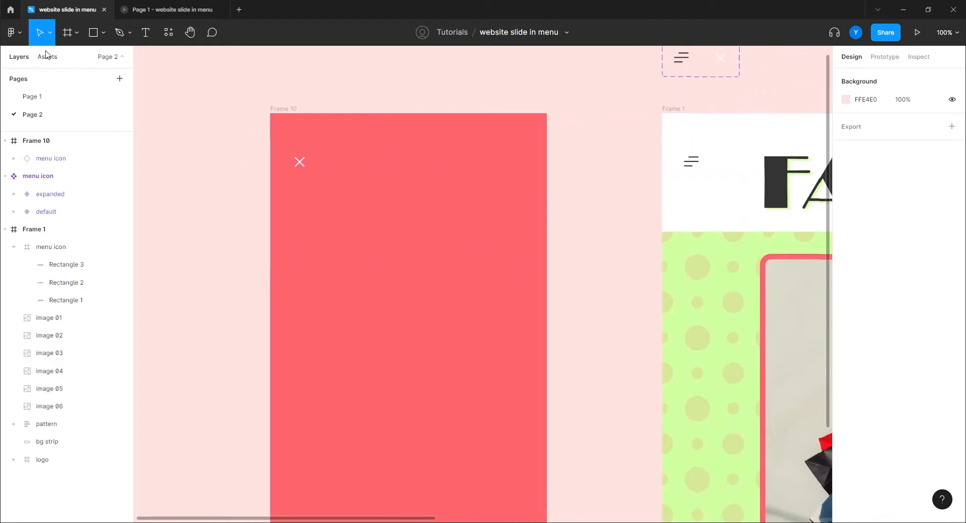
click(146, 32)
click(340, 221)
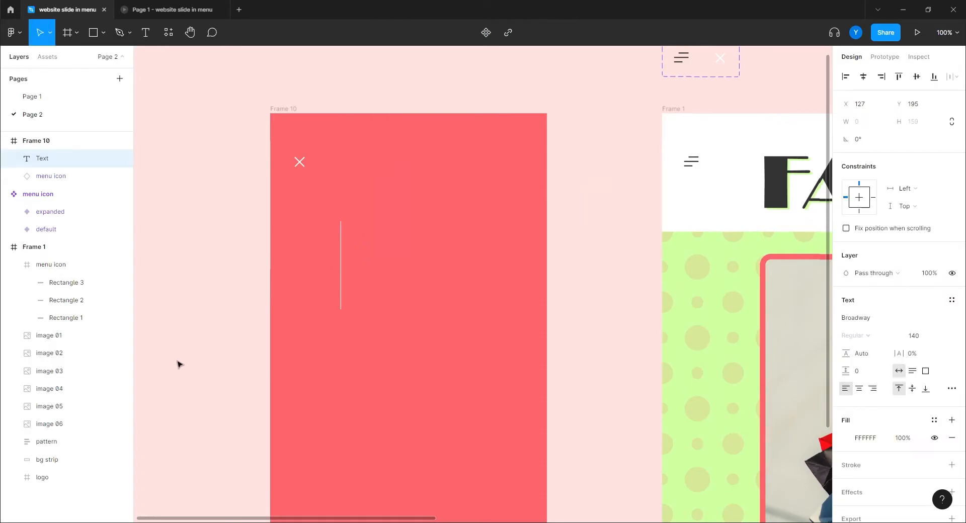
text(Wo)
key(Escape)
text(men)
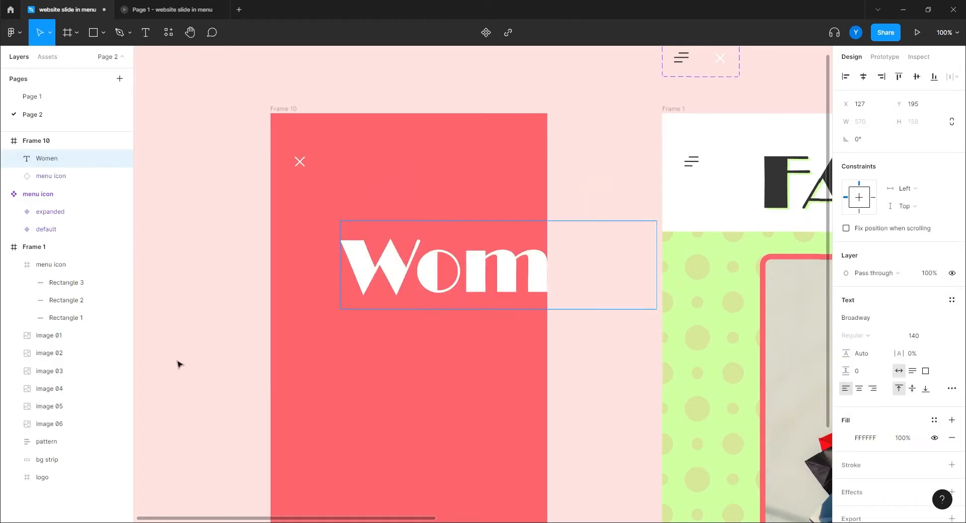
key(Escape)
Step: Set the font size of the Women text to 60 and move it to about X 86, Y 149 in Frame 10
click(940, 335)
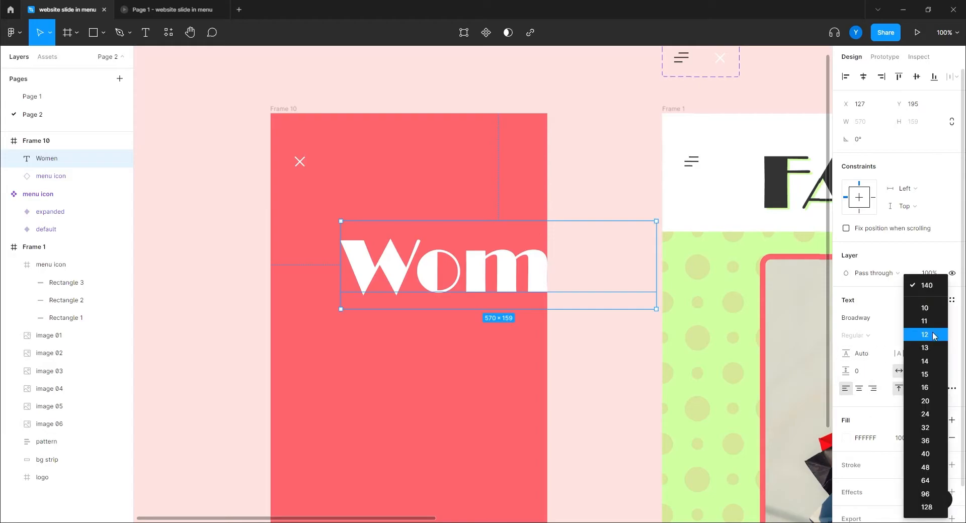
click(886, 317)
click(911, 338)
text(60)
key(Return)
drag(379, 245, 356, 220)
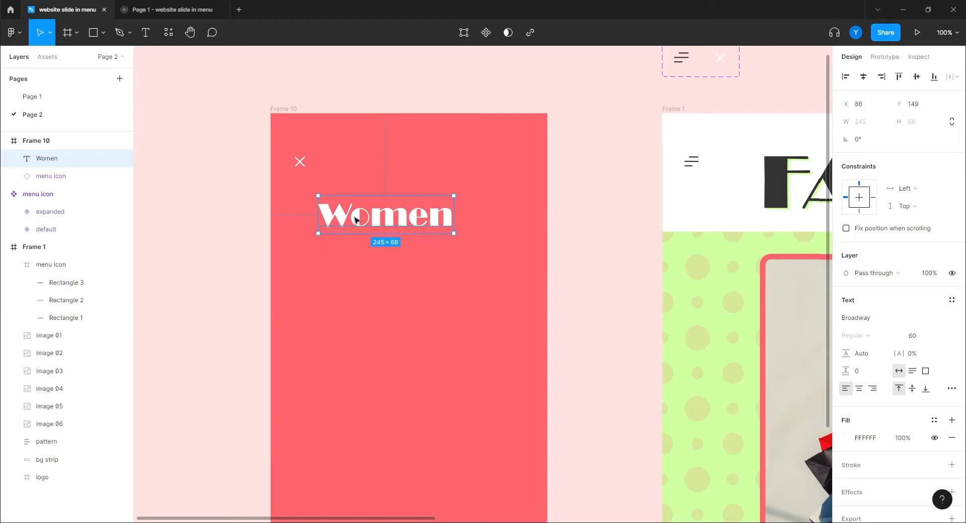
Step: Set the fill of the Women text to 333333 and duplicate the text in place
scroll(890, 400, down, 2)
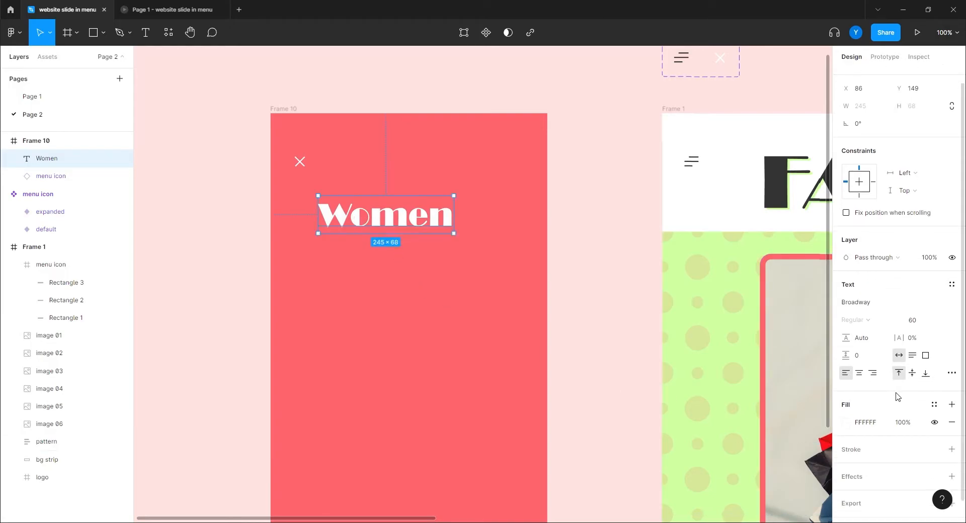
click(873, 401)
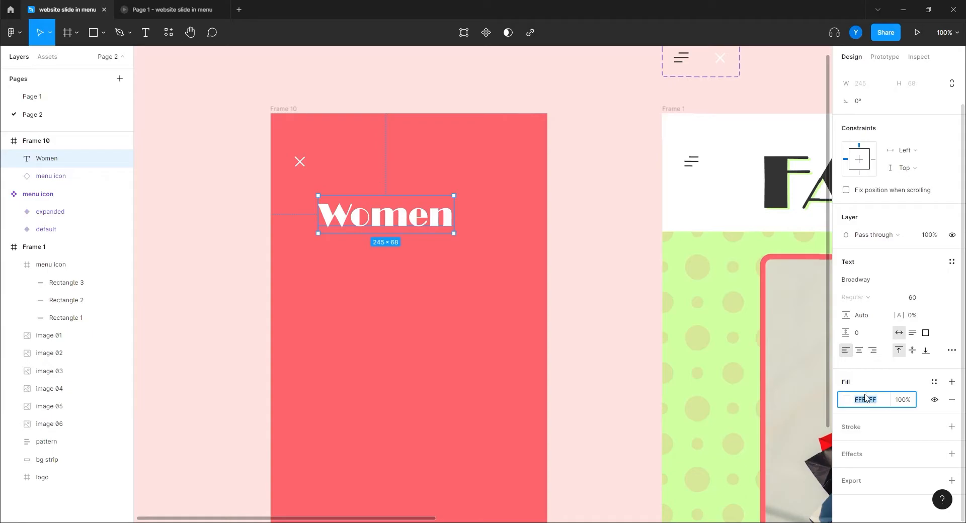
text(3333)
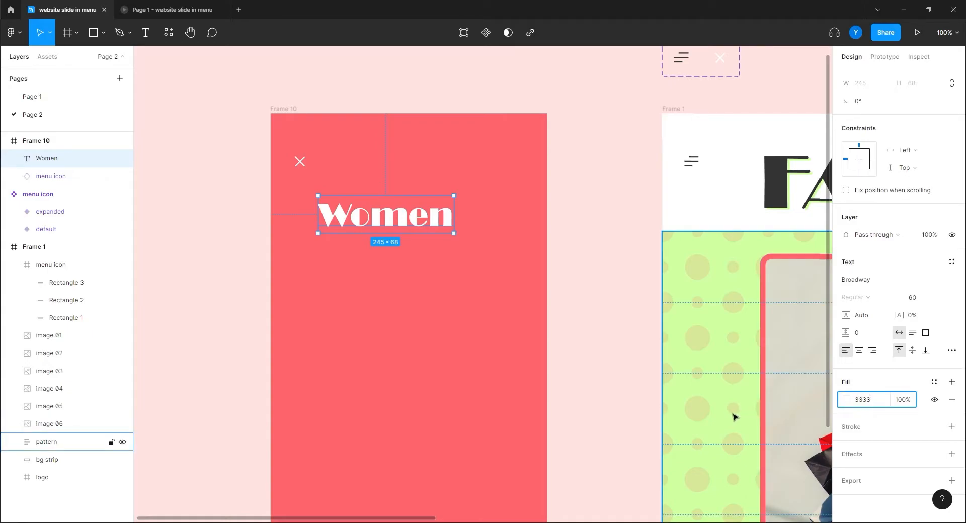
text(33)
key(Return)
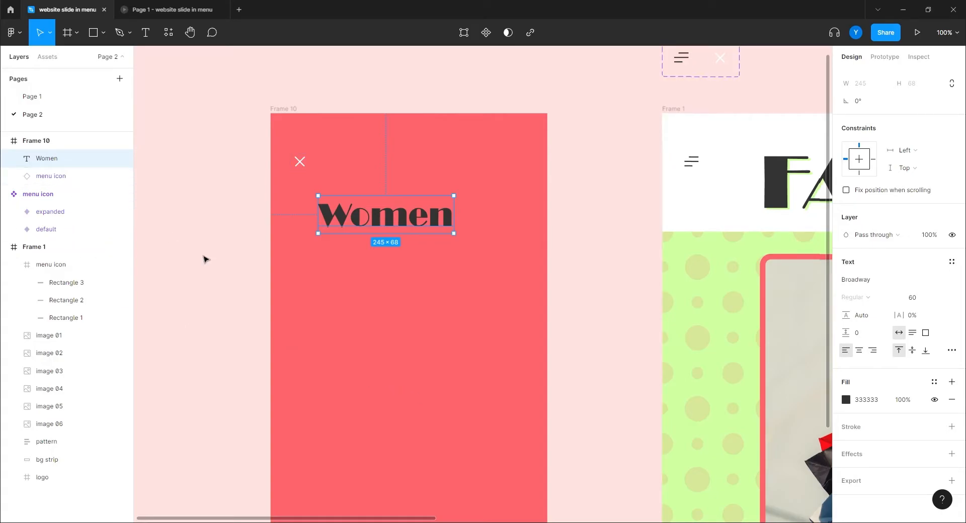
key(ctrl+d)
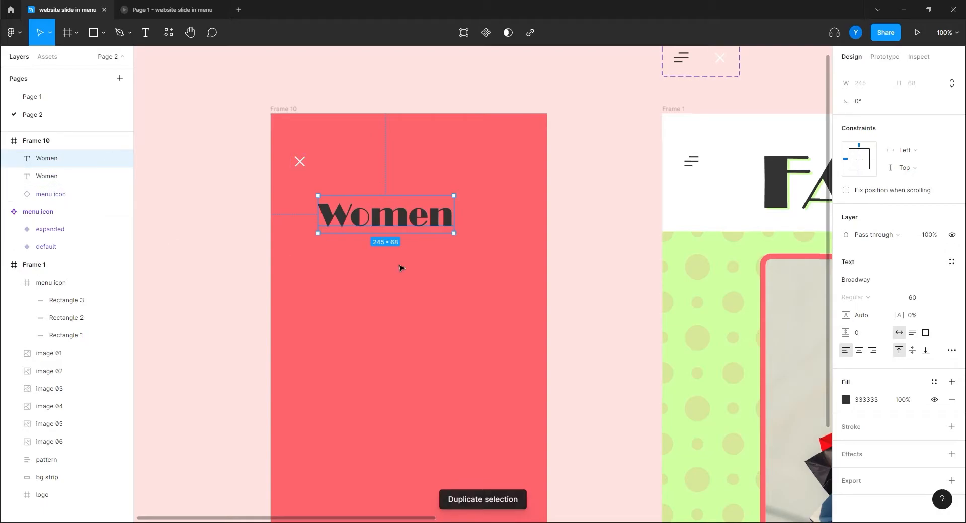
Step: Set the fill of the duplicated Women text to the light green D0FFA1
click(846, 400)
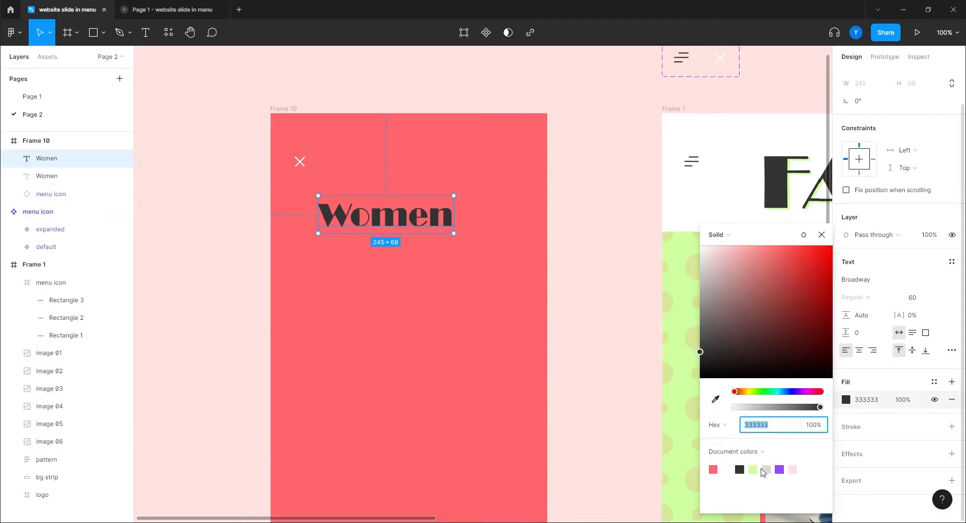
click(752, 469)
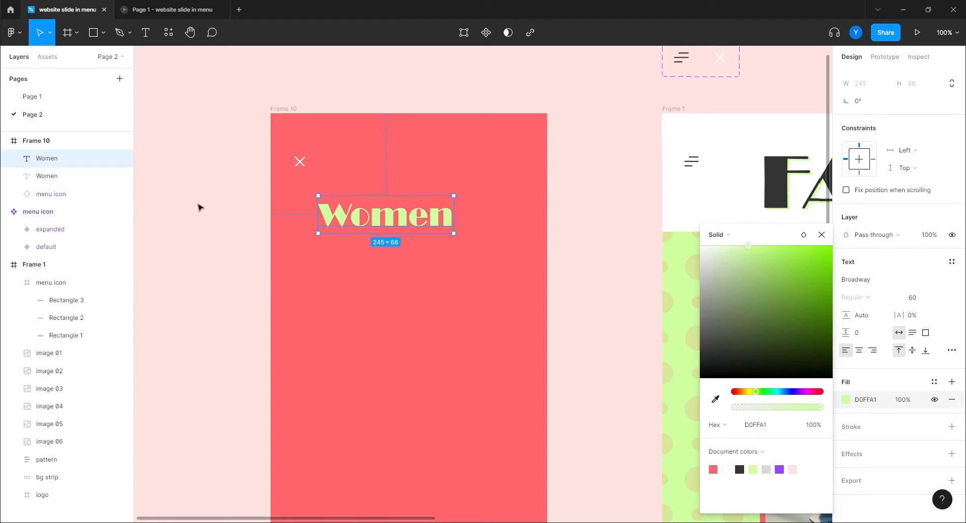
click(198, 207)
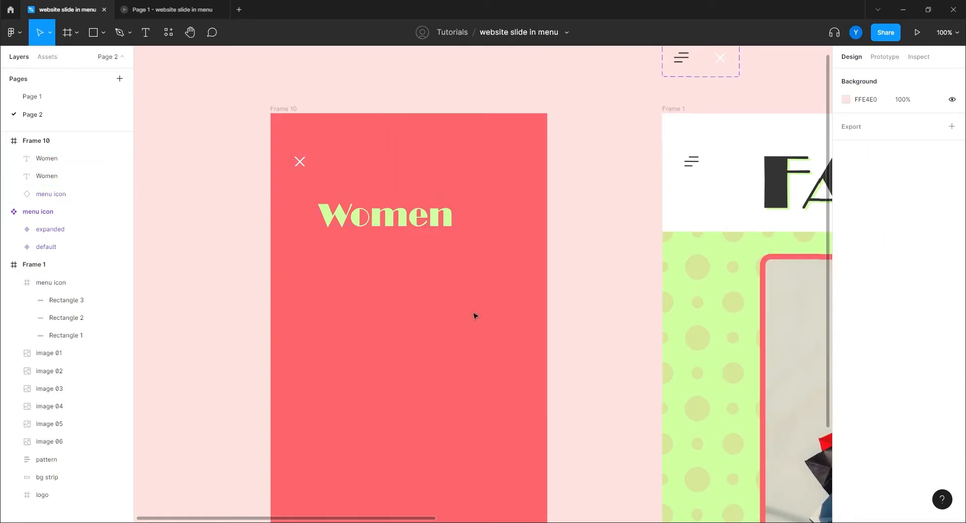
Step: Combine both overlapping Women texts in Frame 10 into a single component and name it "menu item"
drag(473, 211, 289, 267)
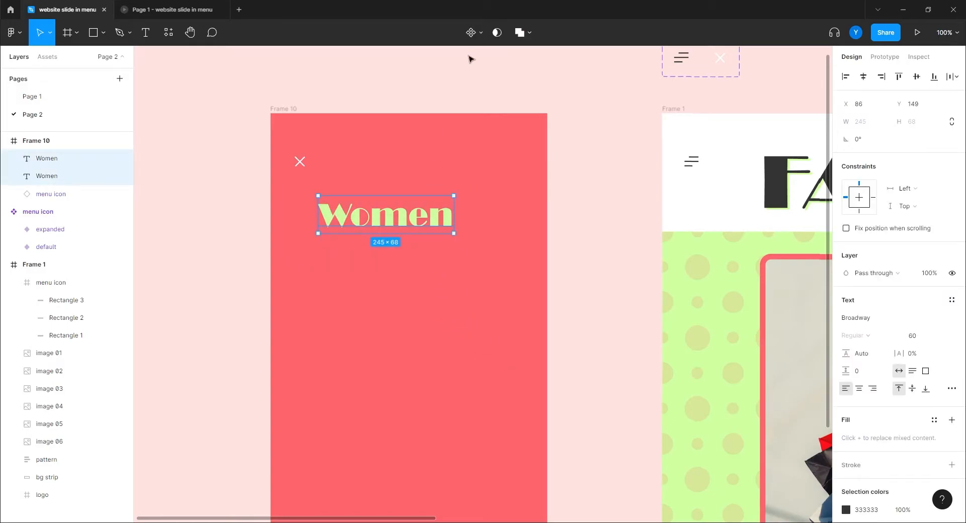
click(469, 32)
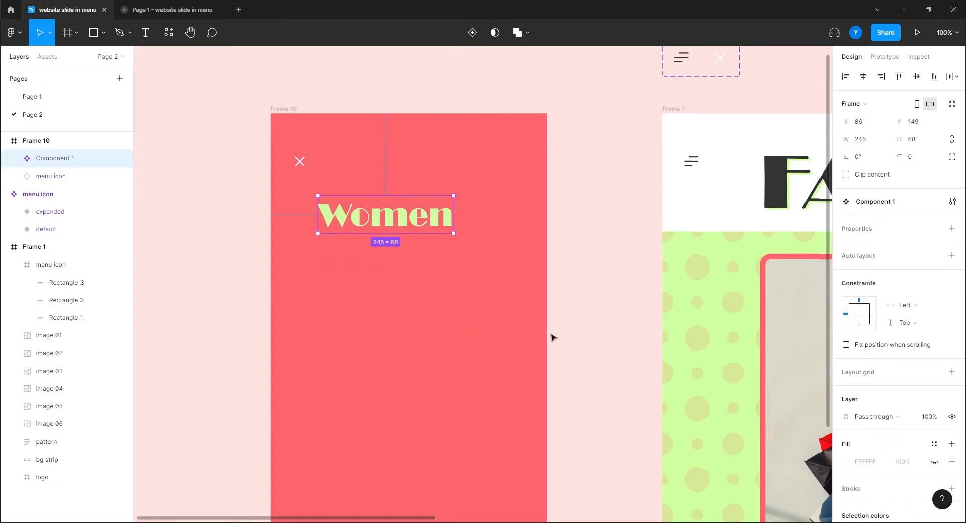
double_click(63, 159)
text(menu item)
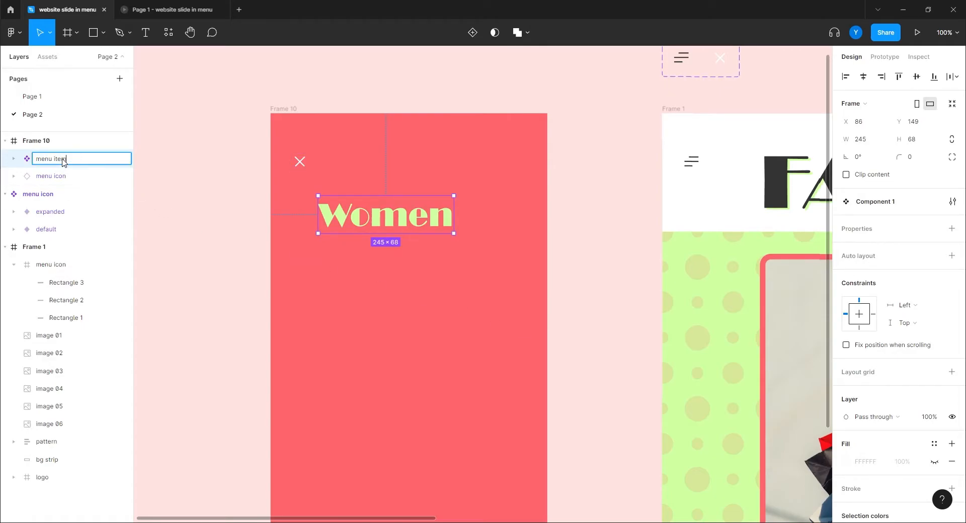
key(Return)
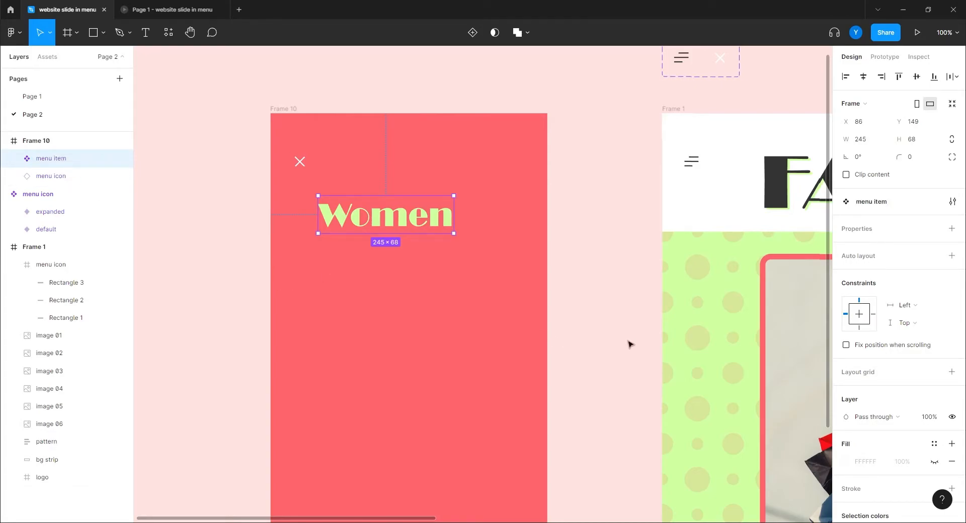
Step: Set the vertical constraint of both Women texts inside the menu item component to Center
click(14, 158)
click(57, 180)
shift+click(57, 196)
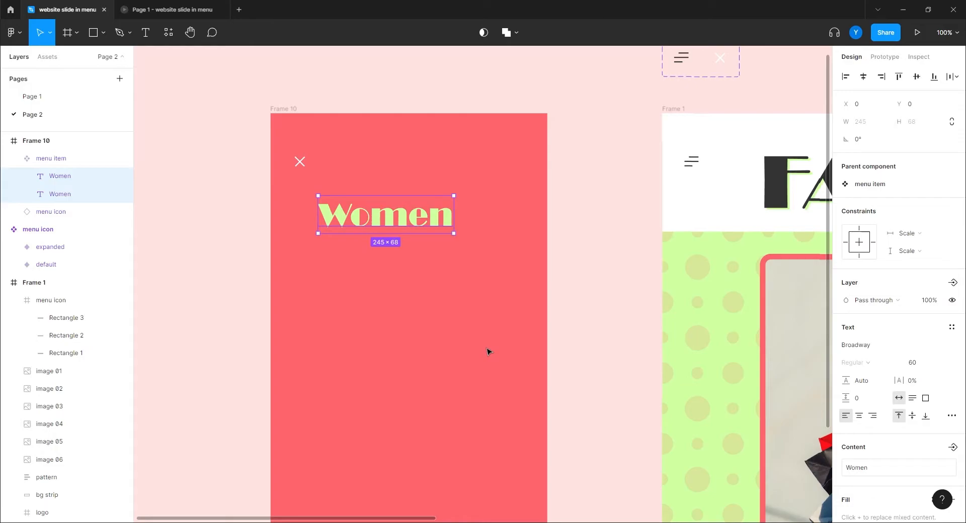
click(860, 243)
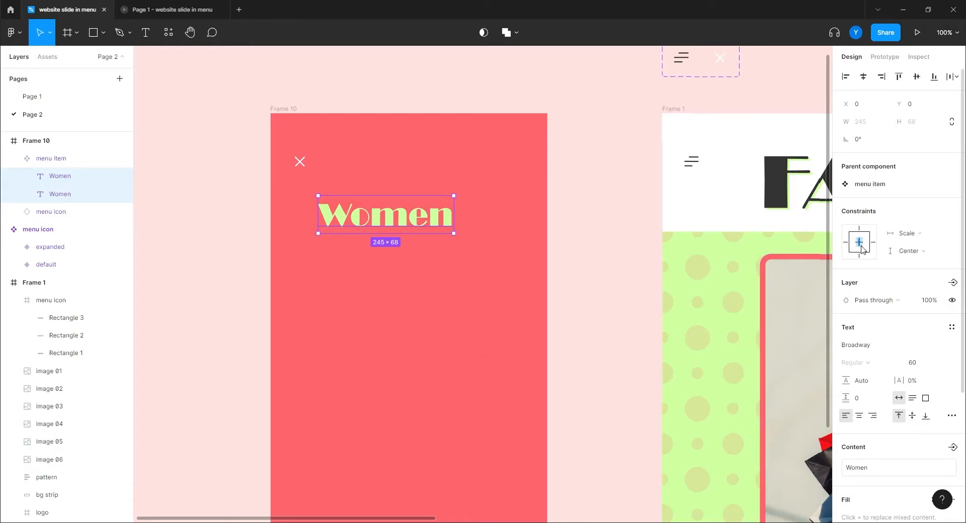
click(412, 291)
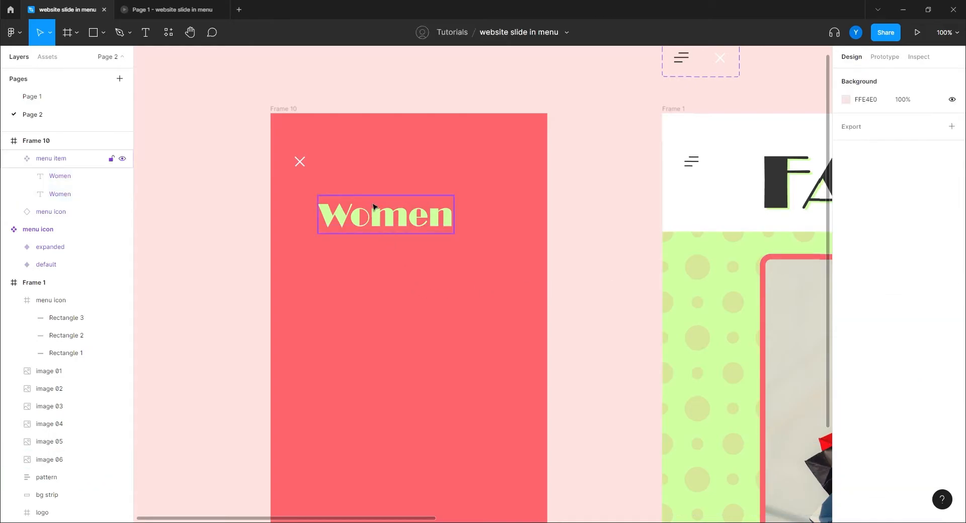
Step: Resize the menu item component to 398 × 100 and move it to X 53, Y 150 in Frame 10
click(373, 212)
drag(349, 234, 351, 252)
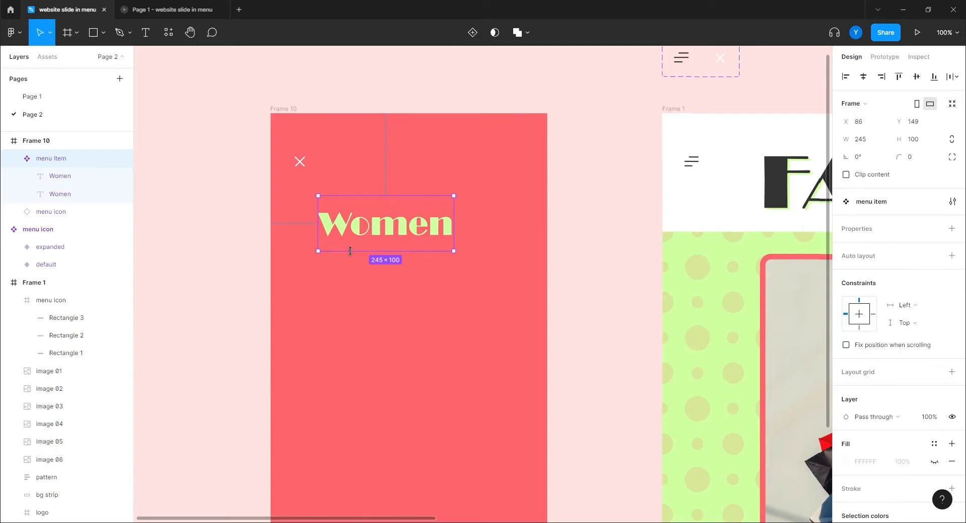
drag(350, 251, 331, 228)
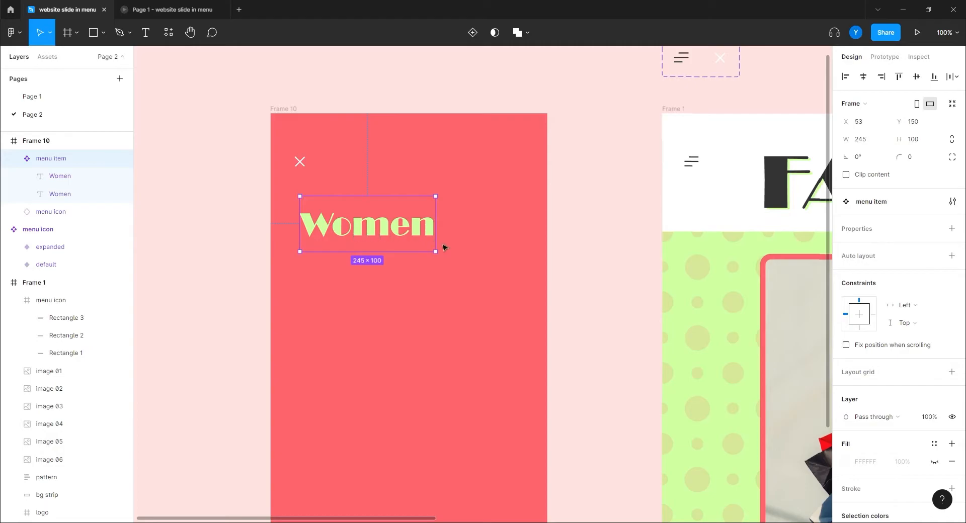
drag(439, 245, 521, 252)
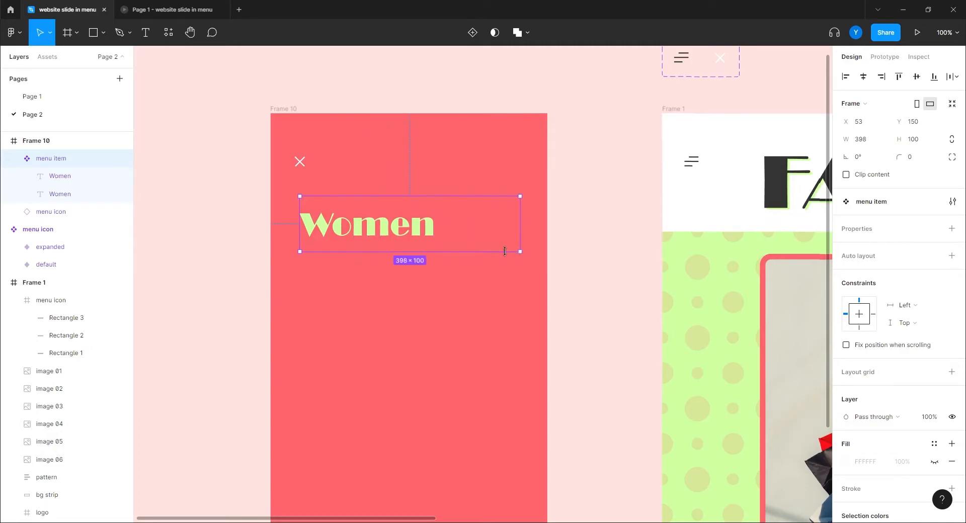
Step: Replace the wording of the green Women text in the menu item component with "Collctions"
double_click(335, 226)
double_click(335, 226)
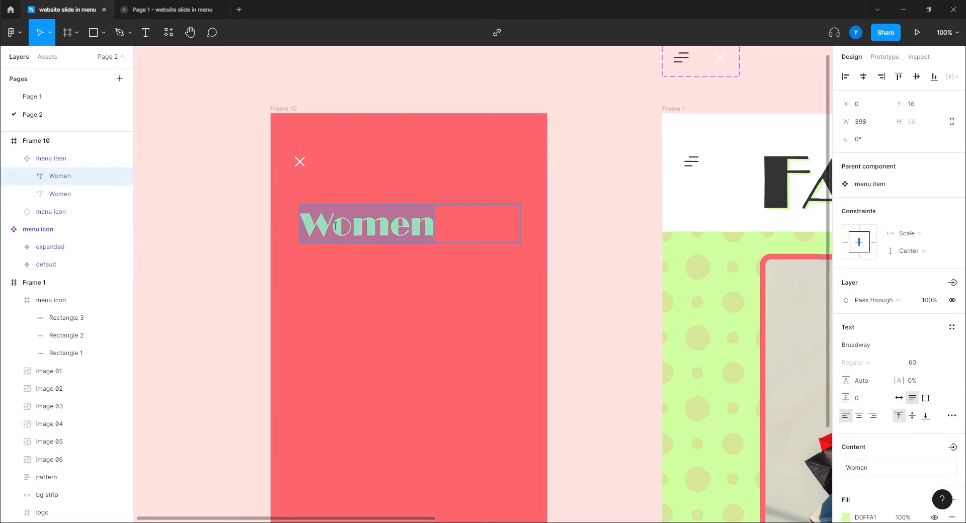
text(Cole)
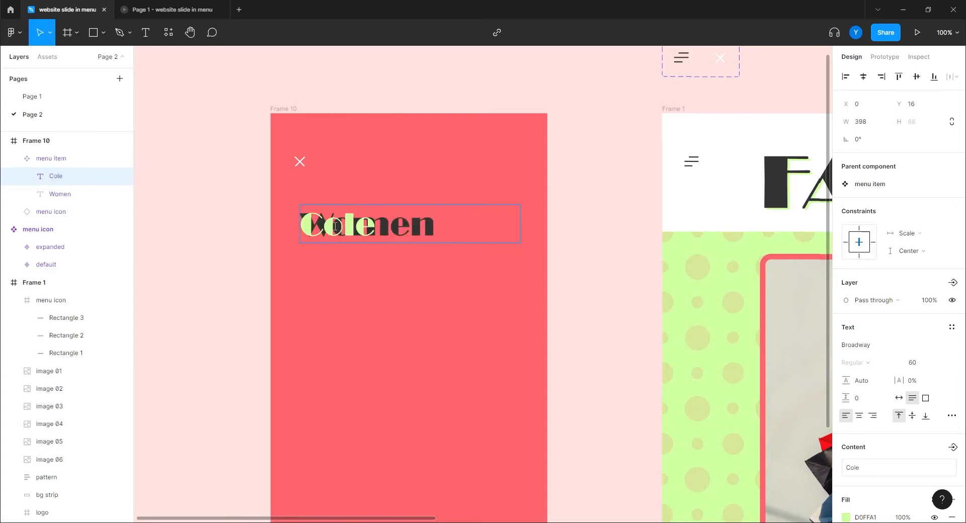
key(BackSpace)
text(lctions)
key(Escape)
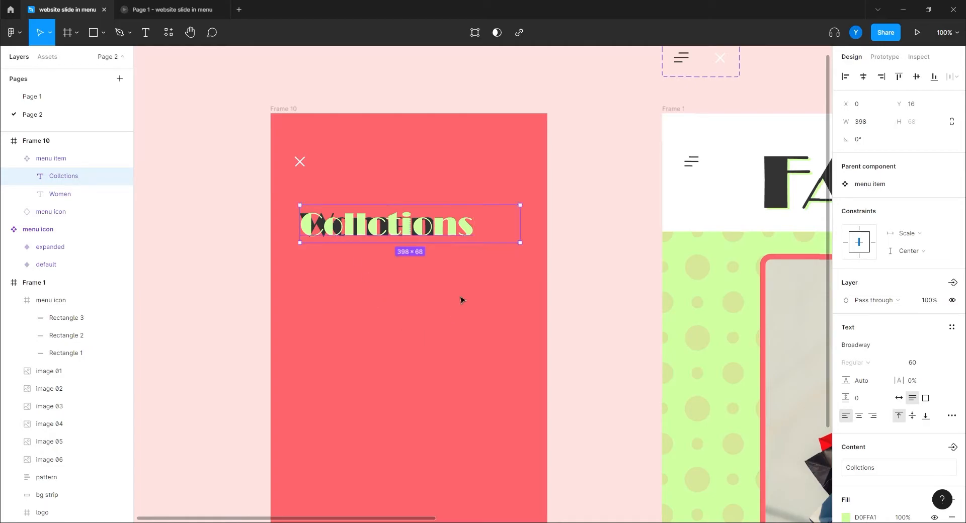
Step: Narrow the menu item component to a width of 388
click(503, 217)
double_click(438, 226)
mouse_move(520, 231)
mouse_down()
mouse_move(482, 232)
mouse_move(513, 227)
mouse_up()
click(513, 205)
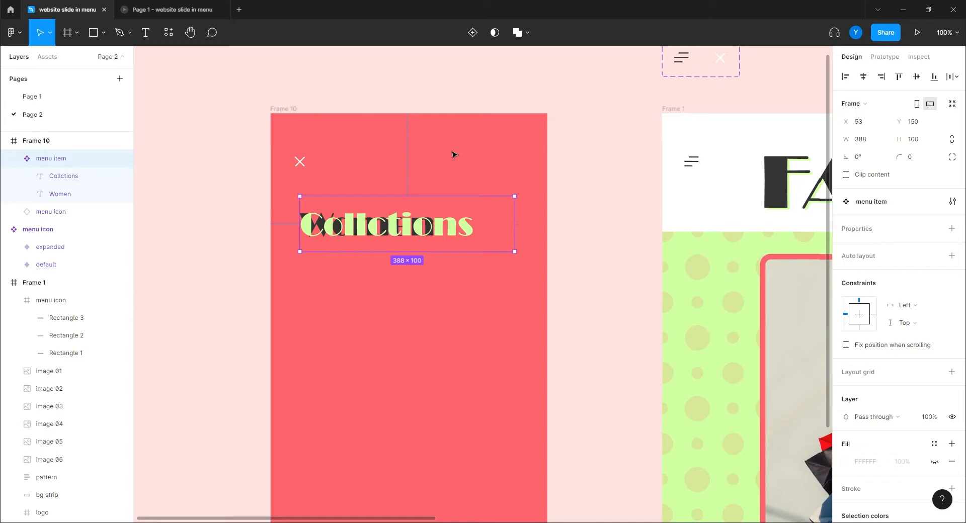
Step: Undo the width change of the menu item component and the rewording of its green text
key(ctrl+z)
key(ctrl+z)
key(ctrl+z)
key(ctrl+z)
key(ctrl+z)
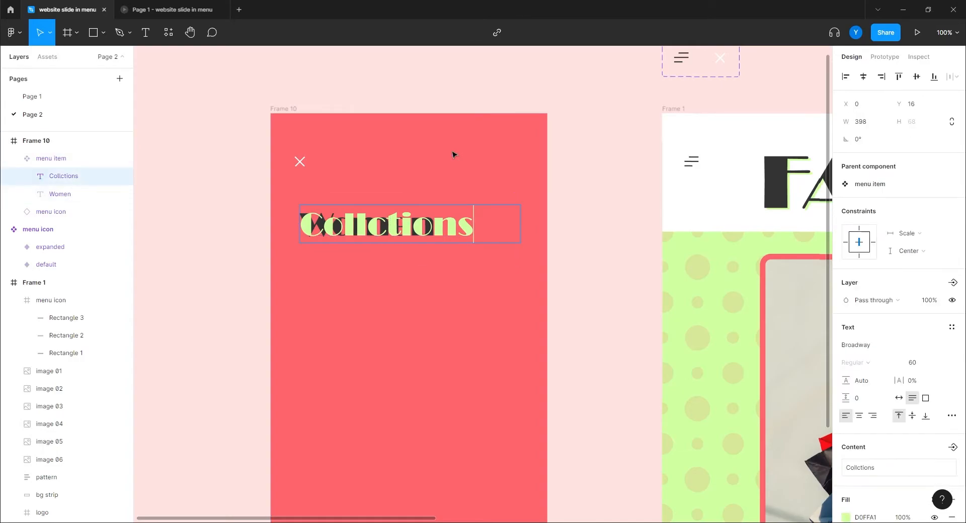
key(ctrl+z)
key(ctrl+z)
key(ctrl+z)
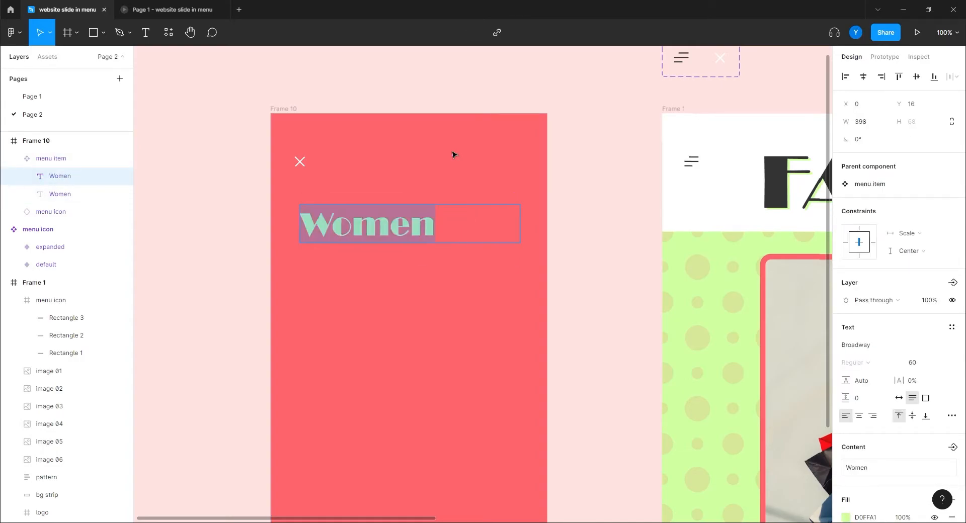
key(Escape)
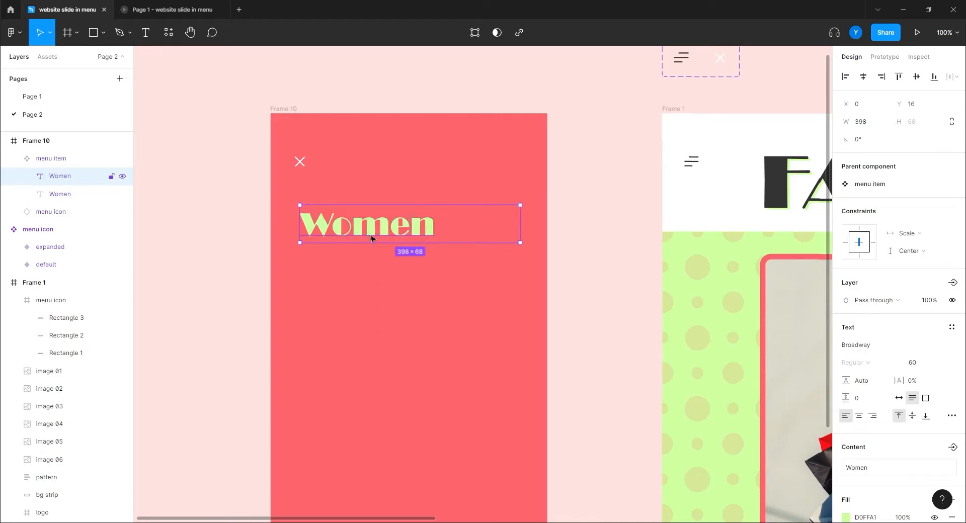
click(201, 200)
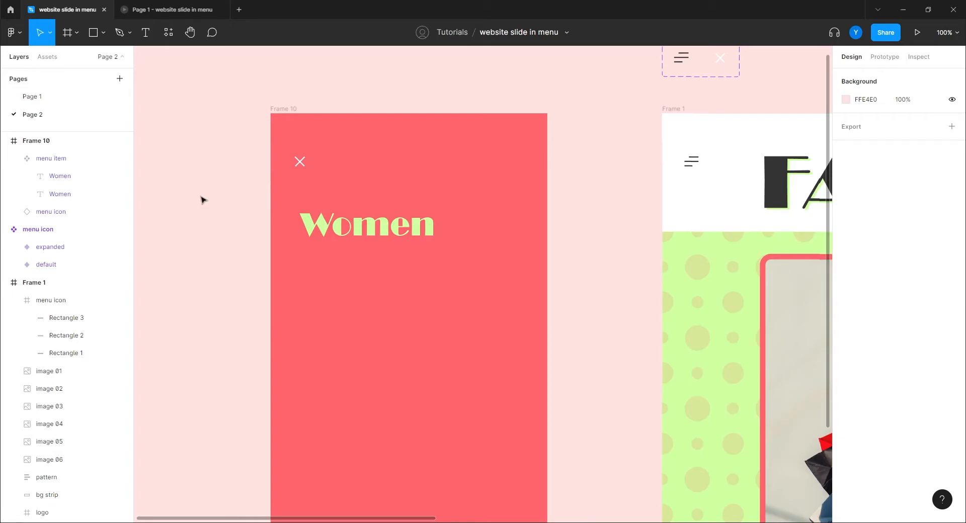
Step: Create a text property named "Text top" for the content of the green Women text in the menu item component
click(358, 232)
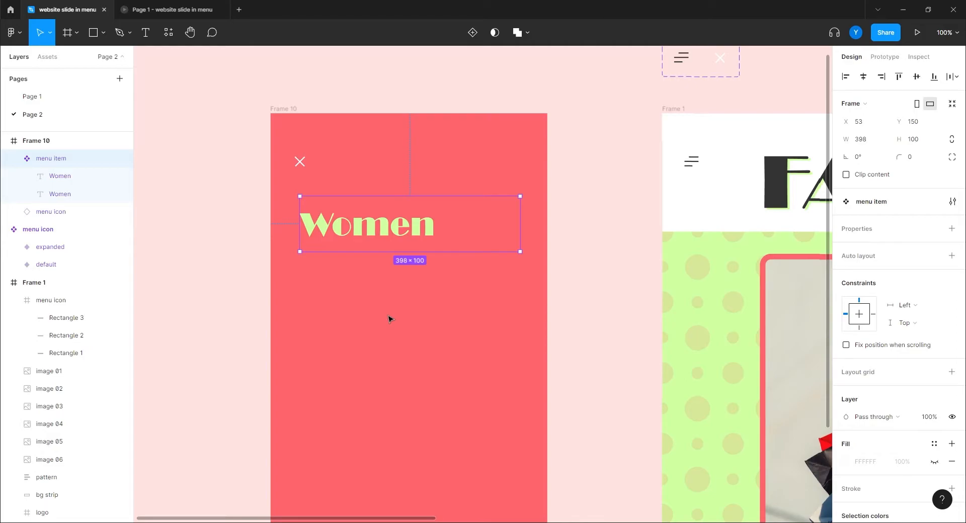
click(63, 178)
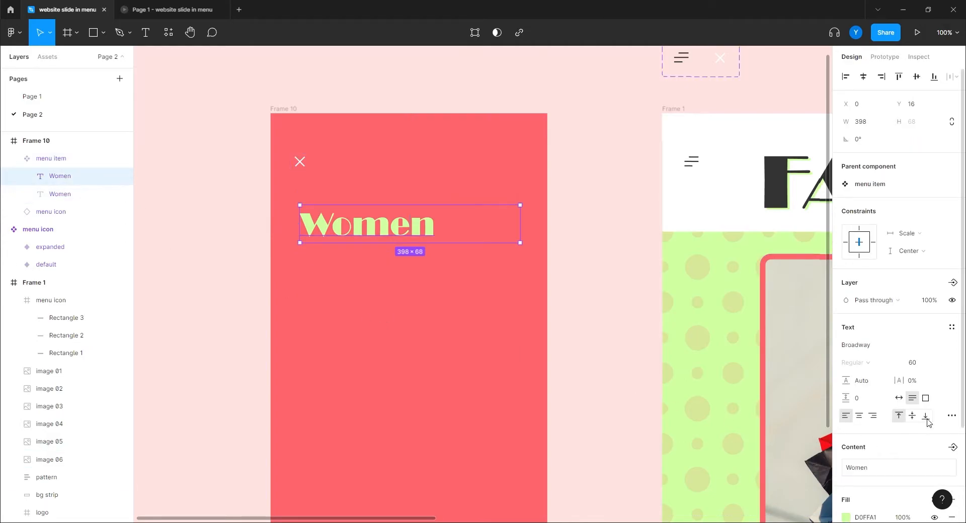
scroll(905, 382, down, 3)
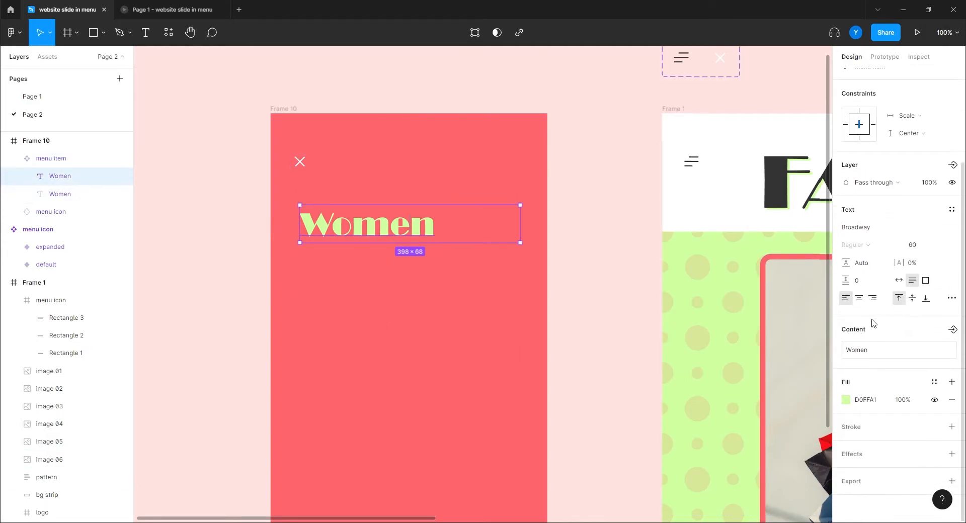
click(953, 331)
click(515, 236)
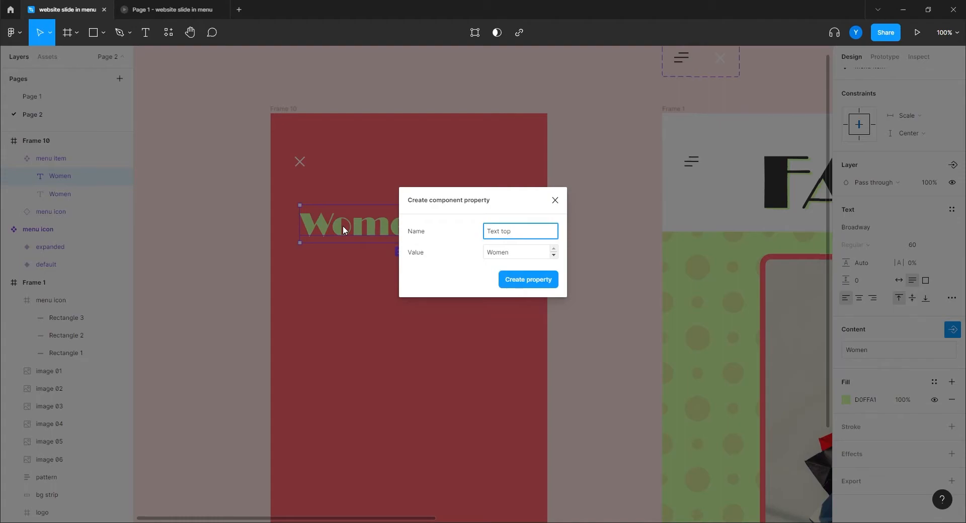
click(525, 281)
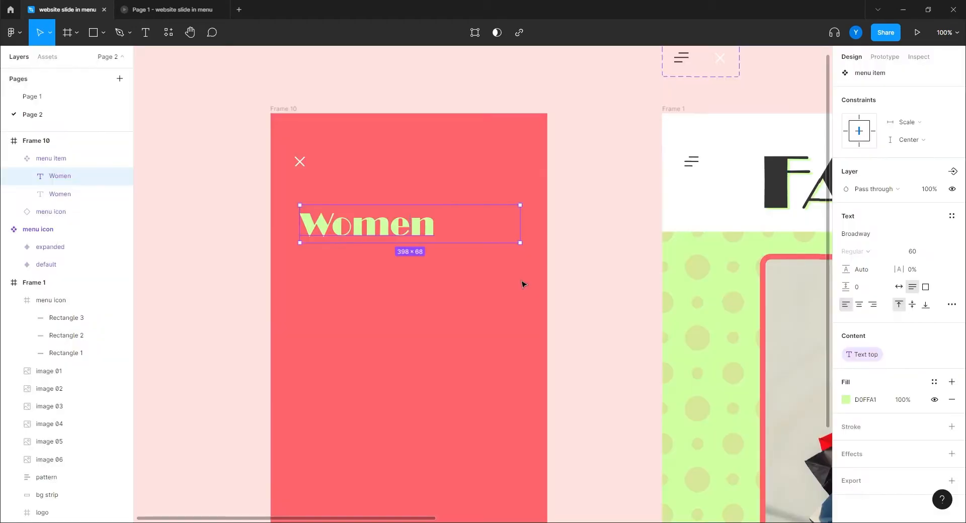
Step: Create a text property named "Text bottom" for the content of the dark Women text in the menu item component
click(65, 196)
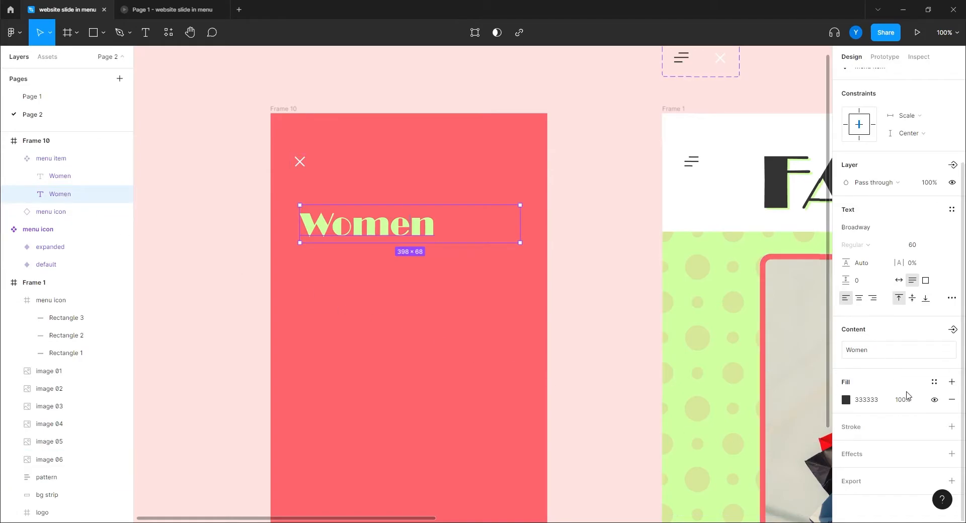
click(953, 330)
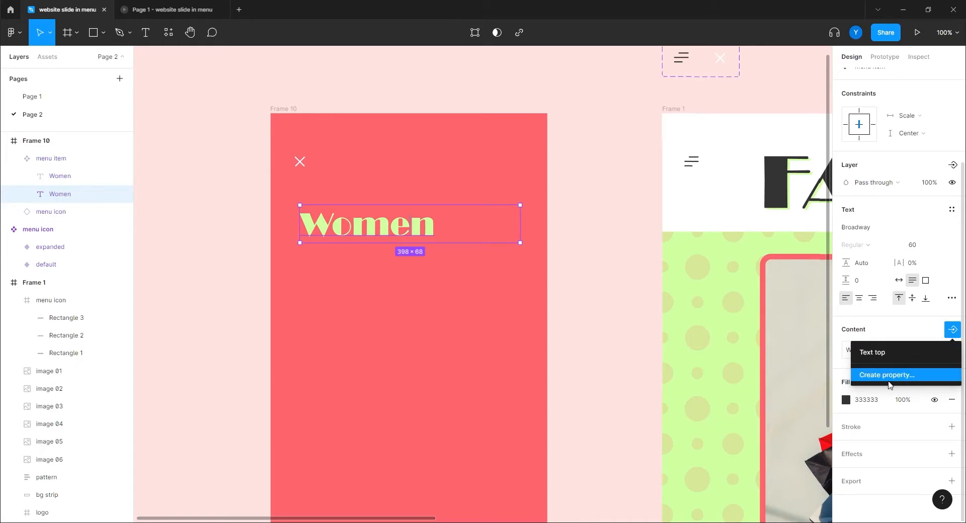
click(873, 376)
click(523, 232)
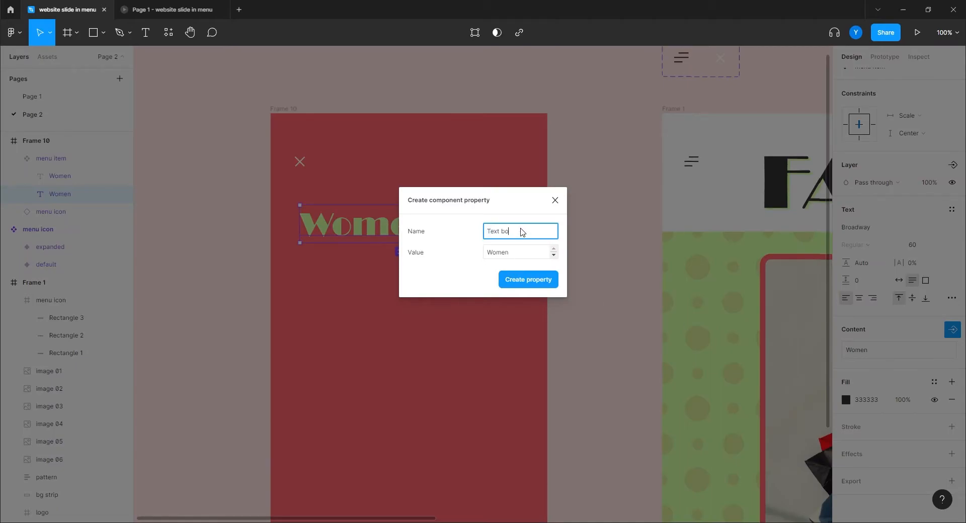
key(Return)
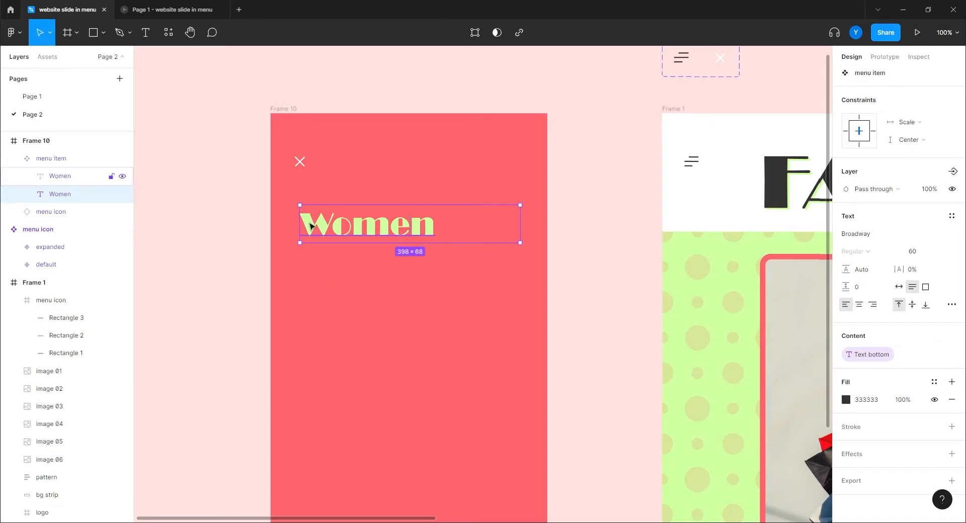
Step: Set both Women texts in the menu item component to auto width resizing
click(228, 224)
click(327, 219)
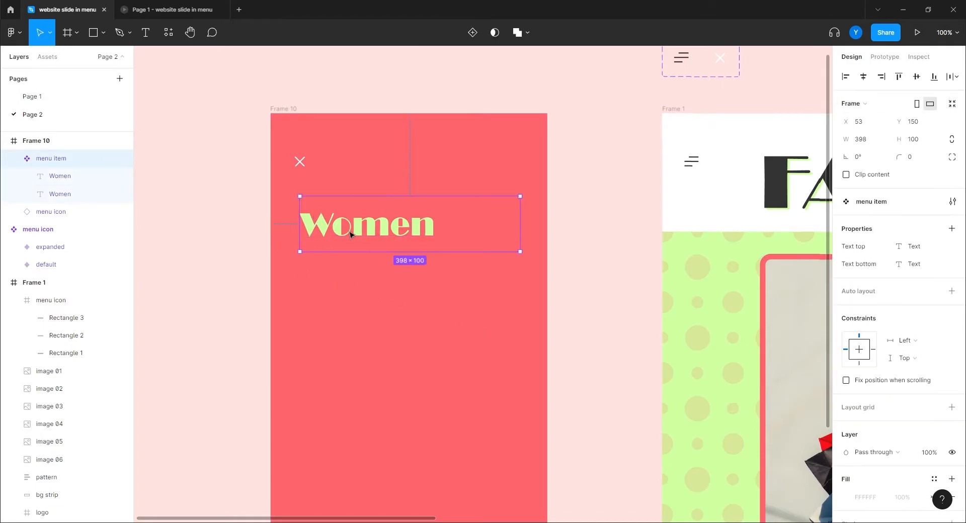
click(352, 234)
click(899, 398)
click(61, 194)
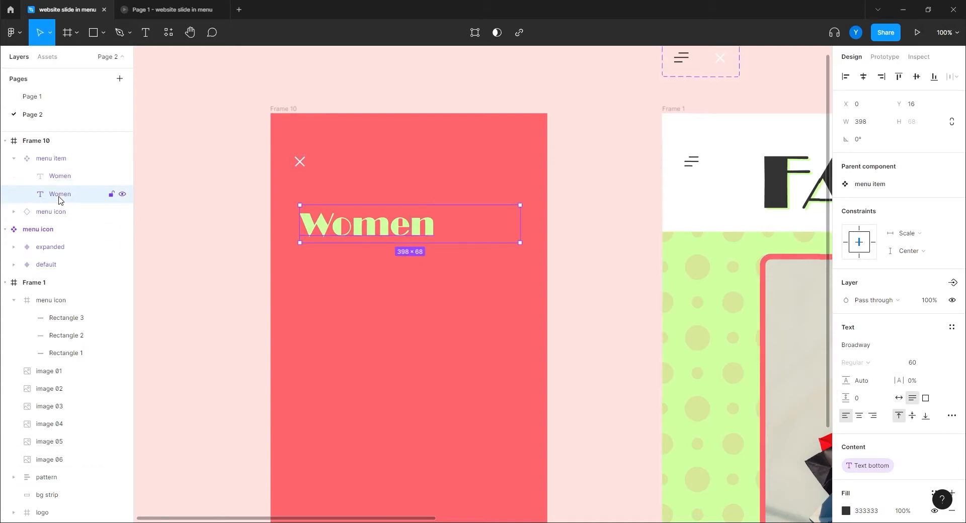
click(899, 398)
Step: Add a second variant to the menu item component and move the component set onto the empty canvas left of Frame 10, aligned with its top
click(323, 278)
click(331, 229)
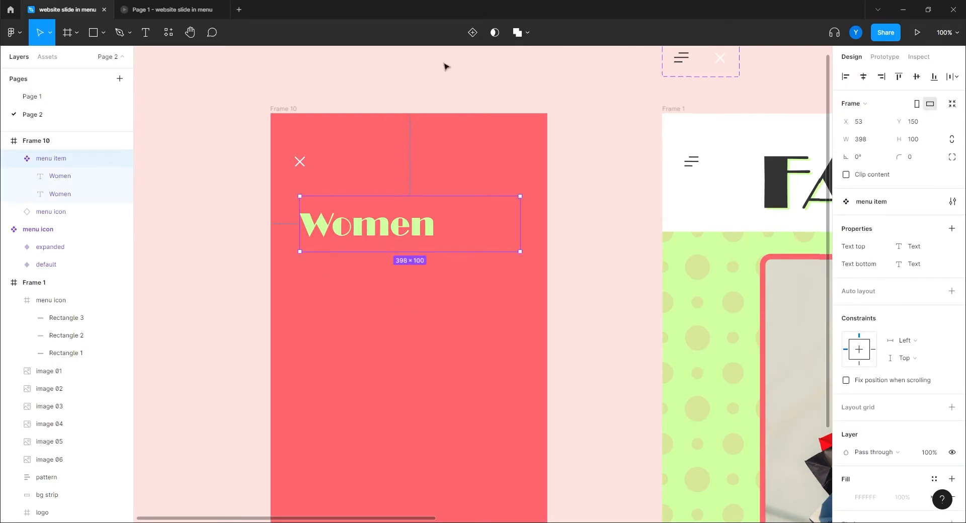
click(473, 34)
drag(193, 265, 431, 244)
click(537, 178)
drag(534, 170, 194, 100)
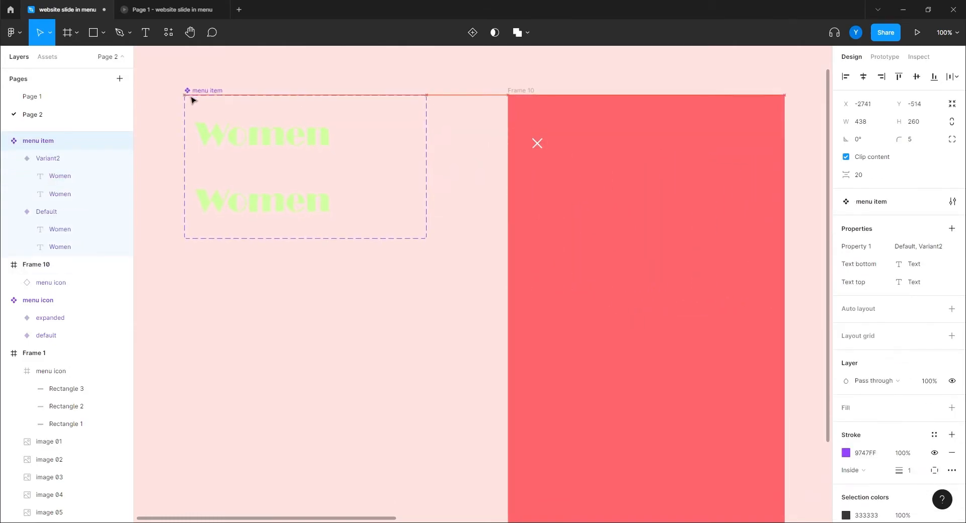
Step: Rename the second variant of the menu item component as hover
scroll(251, 270, up, 2)
scroll(250, 270, left, 3)
click(358, 225)
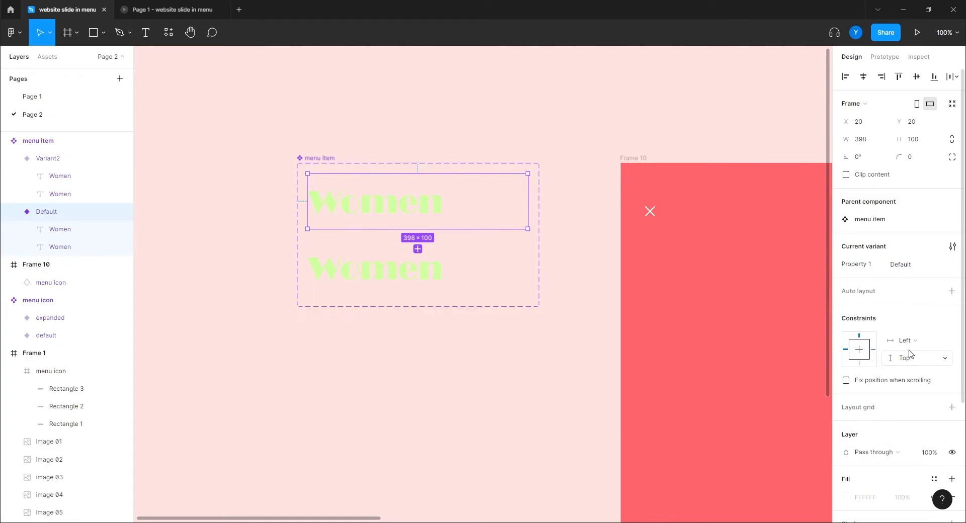
click(389, 273)
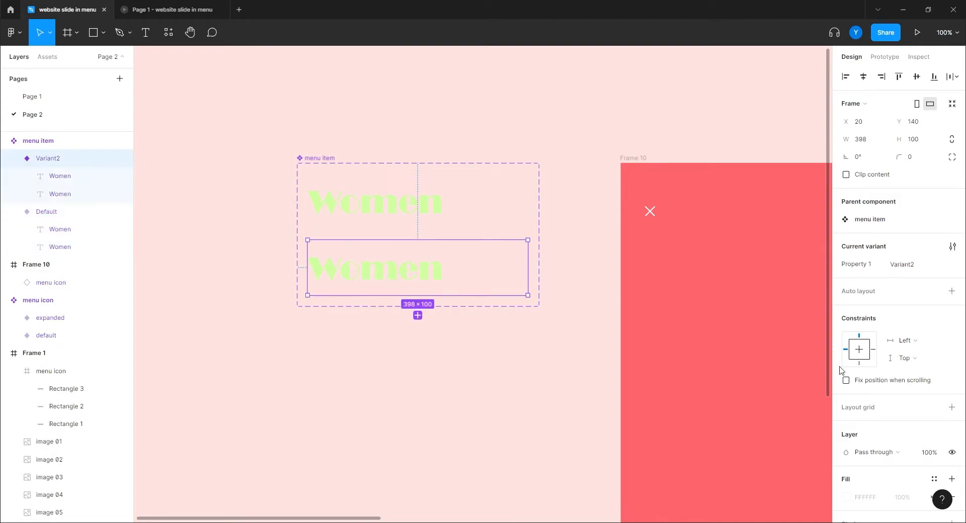
click(905, 268)
text(hover)
key(Return)
Step: Move the menu item component set onto the red Frame 10, below the close icon
scroll(332, 397, left, 2)
drag(358, 155, 557, 258)
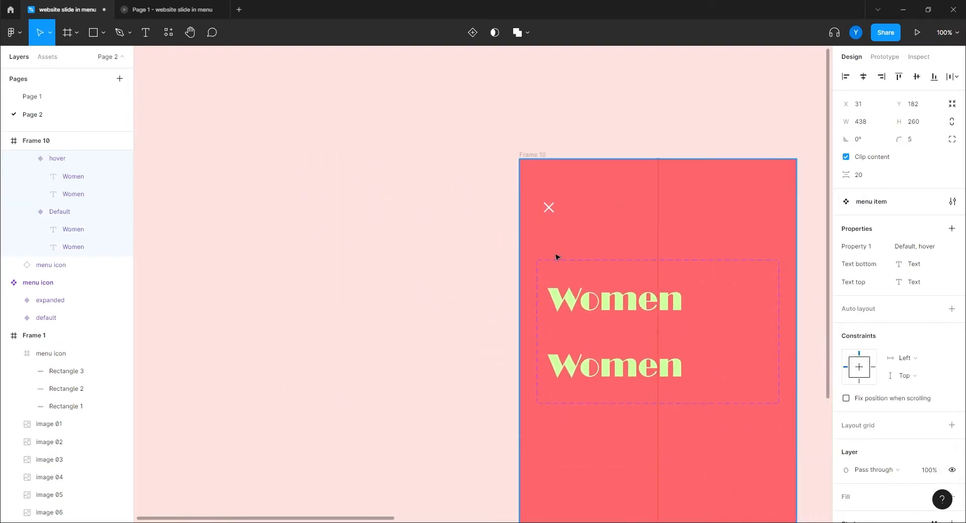
scroll(523, 312, right, 3)
scroll(524, 312, down, 2)
scroll(477, 372, up, 5)
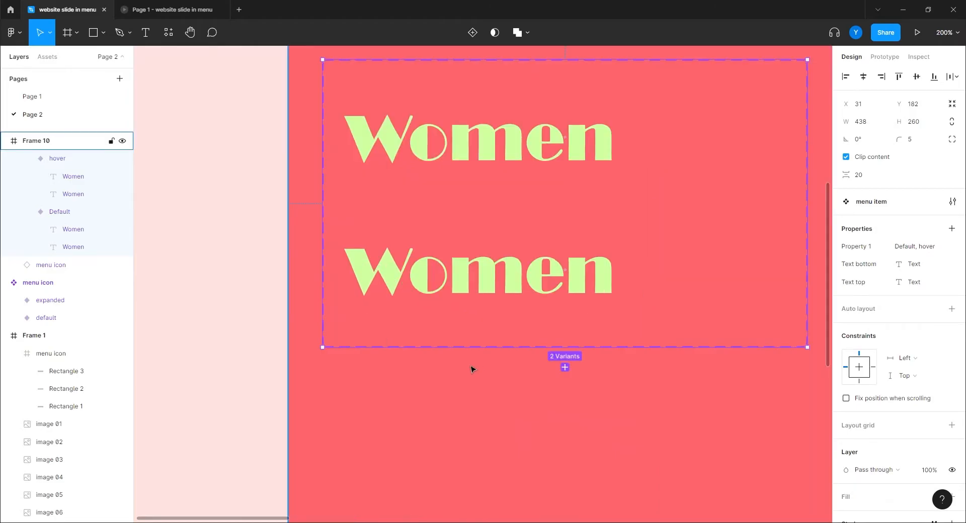
scroll(418, 386, right, 3)
scroll(418, 410, up, 2)
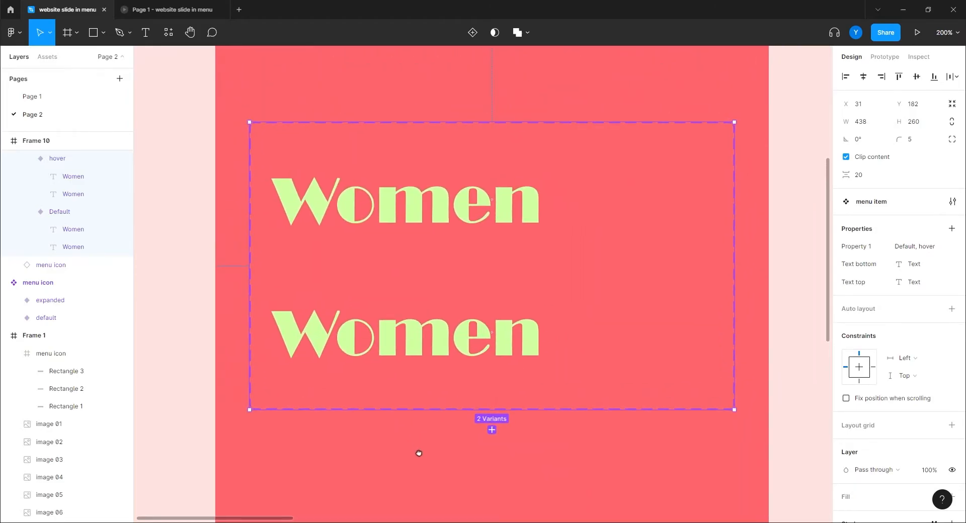
Step: Shift both Women texts in the hover variant right to X 27
click(375, 346)
click(375, 346)
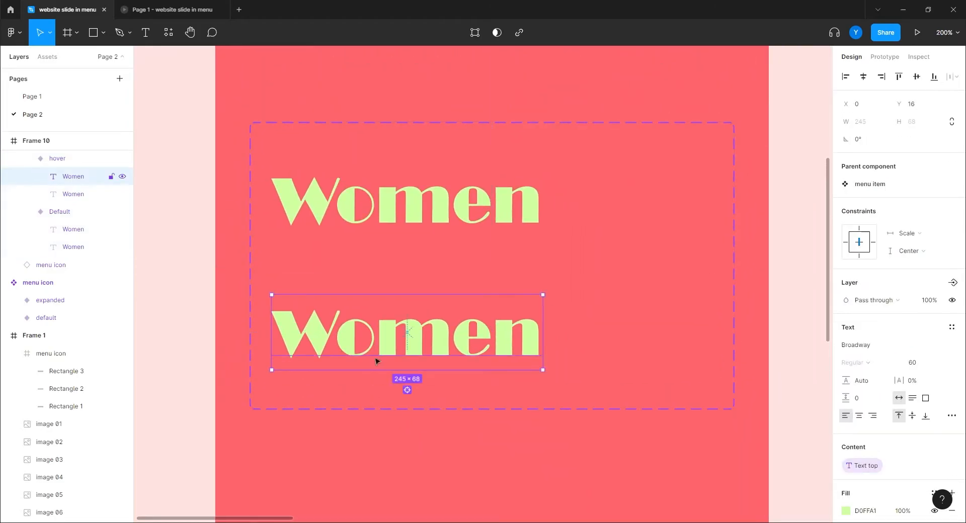
shift+click(94, 194)
key(Right)
key(Right)
key(Right)
key(Right)
key(Right)
key(Right)
key(Right)
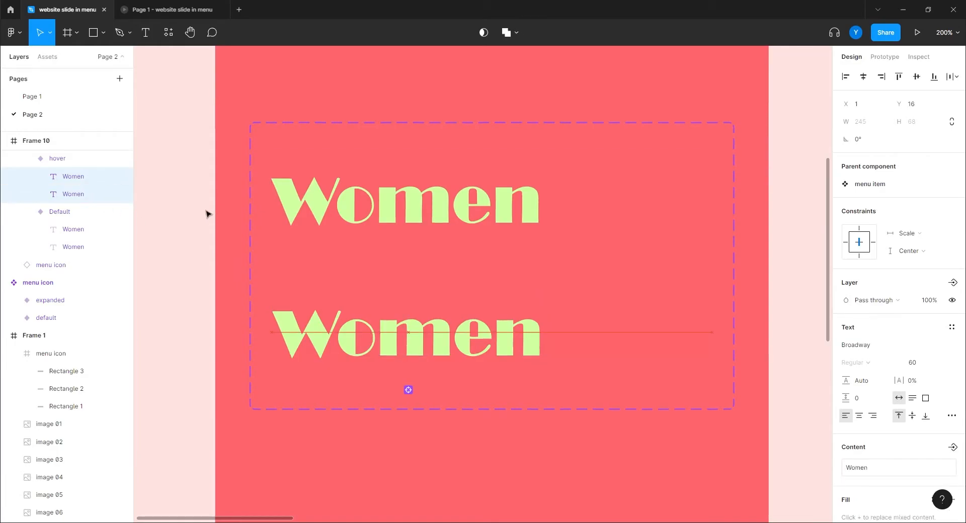
key(Right)
key(Right)
key(Right)
key(Right)
key(Right)
key(Right)
key(Right)
key(Right)
key(Right)
key(Right)
key(Right)
key(Right)
key(Right)
key(Right)
key(Right)
key(Right)
key(Right)
key(Right)
key(Right)
key(Right)
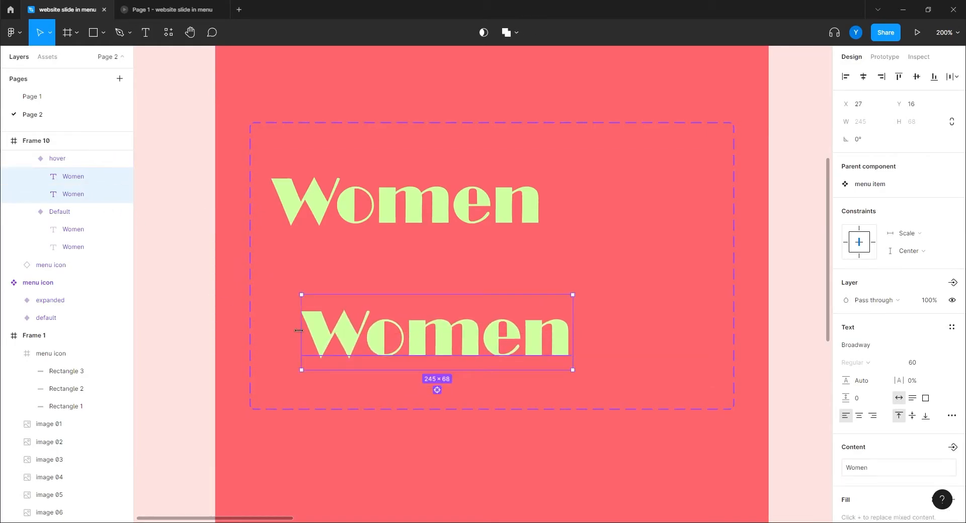
Step: Offset the green Women text in the hover variant to X 33 and Y 11, exposing the dark text behind it
click(79, 176)
key(Right)
key(Right)
key(Right)
key(Right)
key(Right)
key(Right)
key(Right)
key(Right)
key(Up)
key(Up)
key(Up)
key(Up)
key(Up)
key(Up)
key(Up)
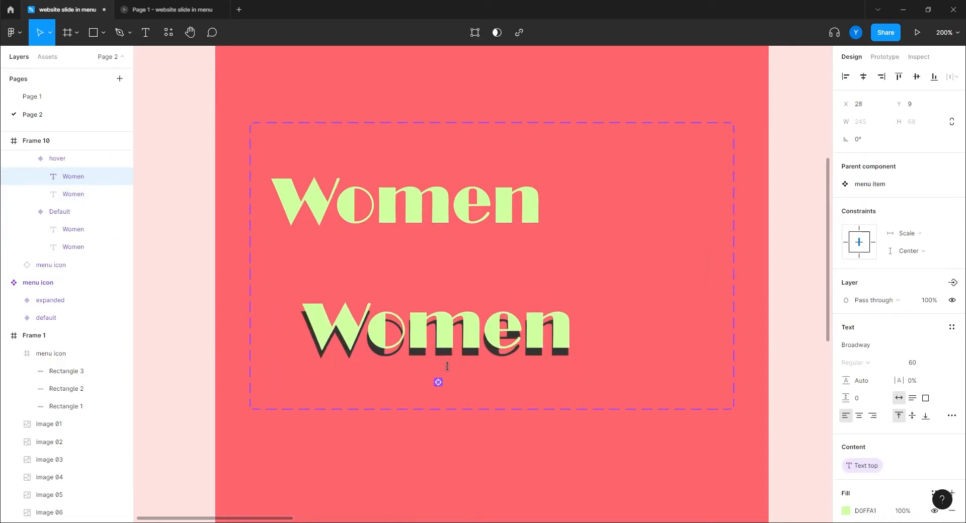
key(Left)
key(Left)
key(Down)
key(Down)
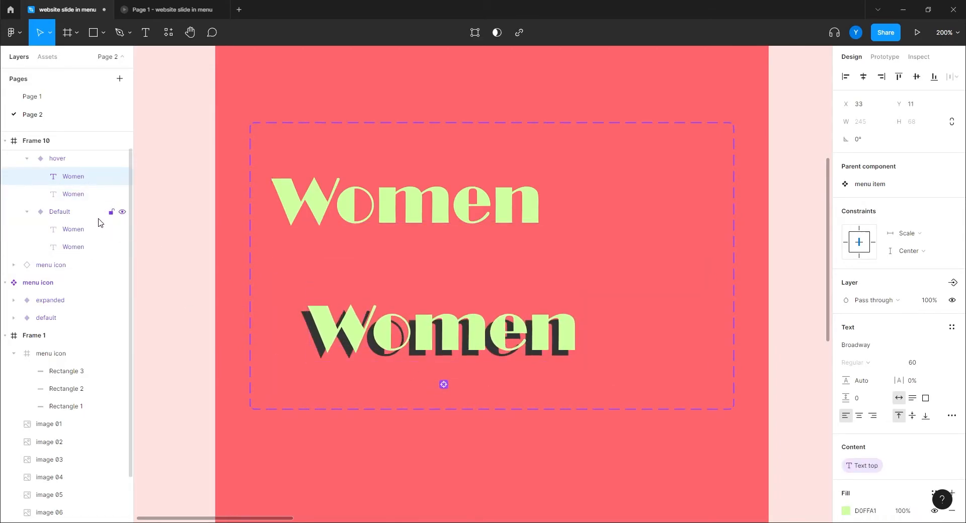
Step: Set the dark Women text in the hover variant to X 27 and Y 17
click(78, 196)
key(Left)
key(Left)
key(Down)
key(Down)
key(Down)
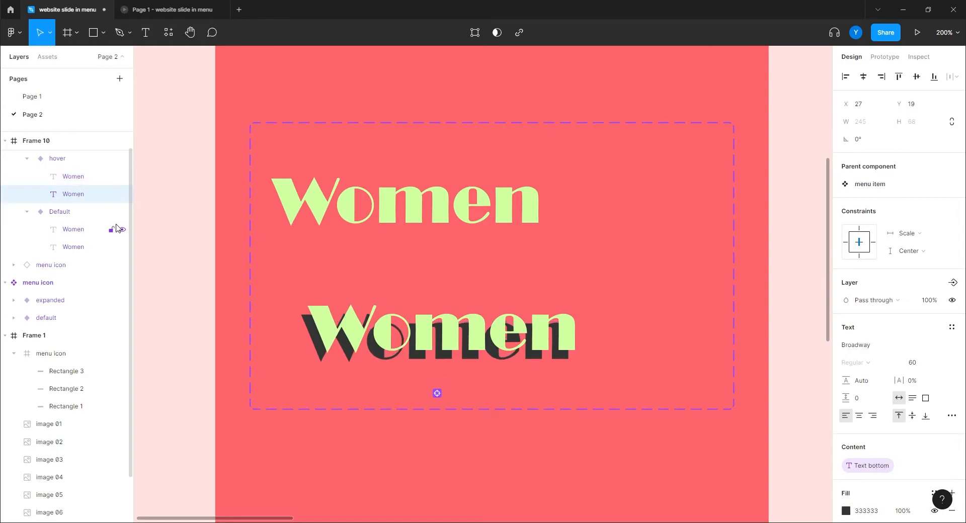
key(Right)
key(Right)
key(Up)
key(Up)
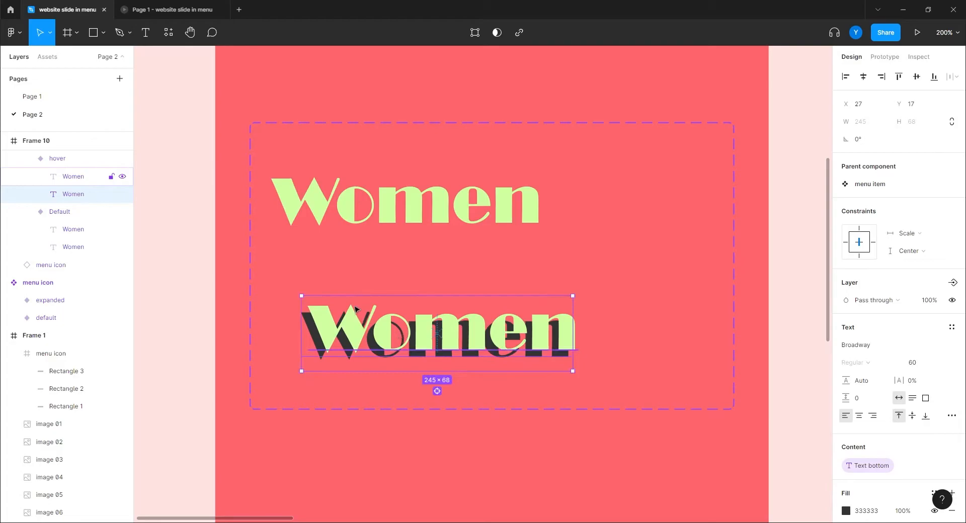
Step: Move both Women texts together until they are vertically centred in the hover variant
shift+click(71, 177)
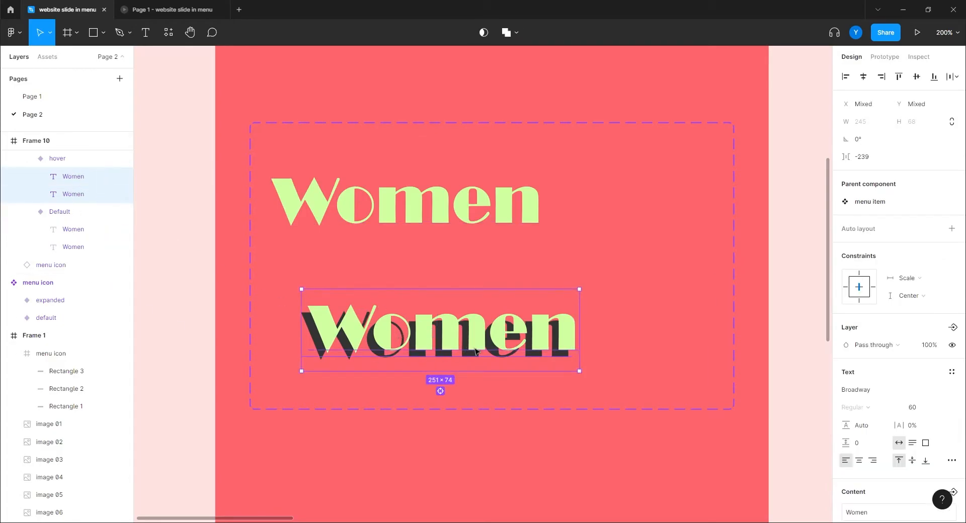
drag(461, 340, 464, 343)
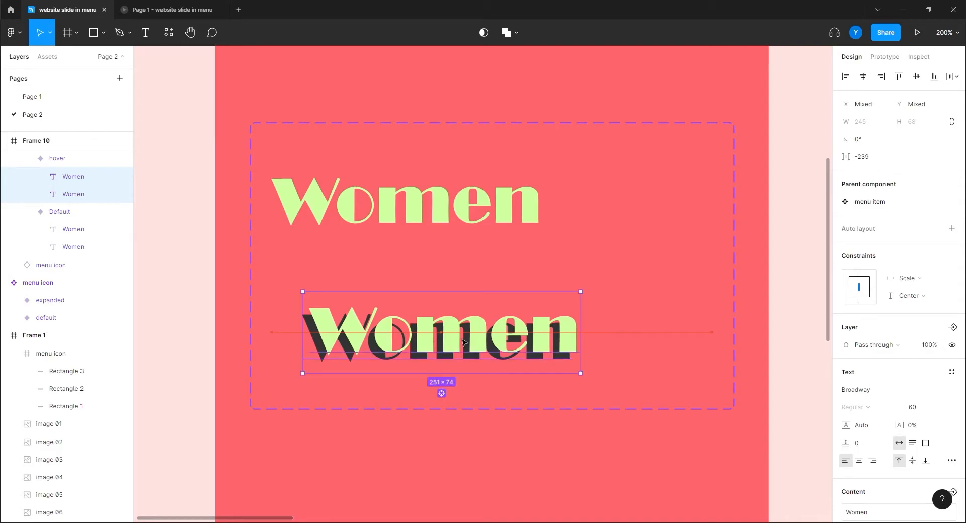
click(188, 248)
Step: Draw a small right-pointing chevron about 17 px high with the Pen tool, left of the Women texts in the hover variant
scroll(344, 350, left, 1)
drag(343, 349, 362, 310)
key(ctrl+plus)
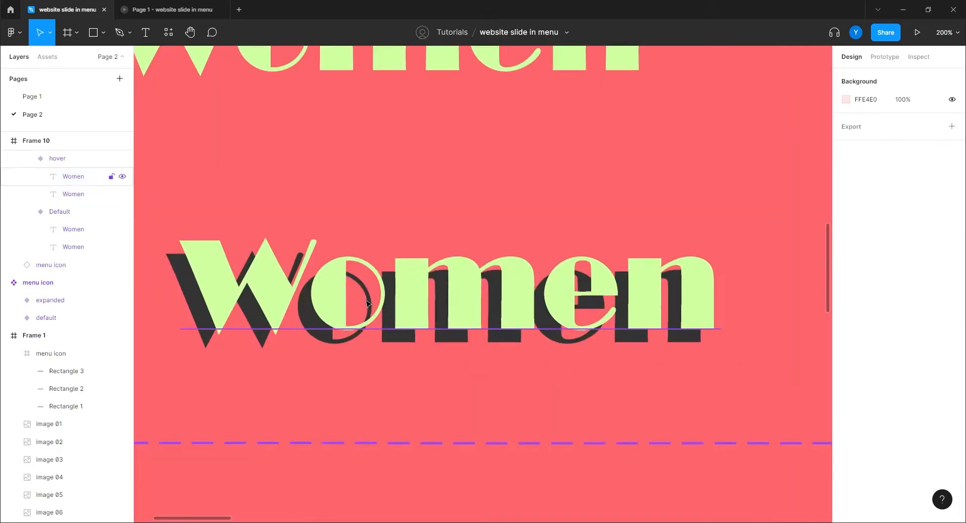
drag(533, 354, 705, 341)
click(118, 33)
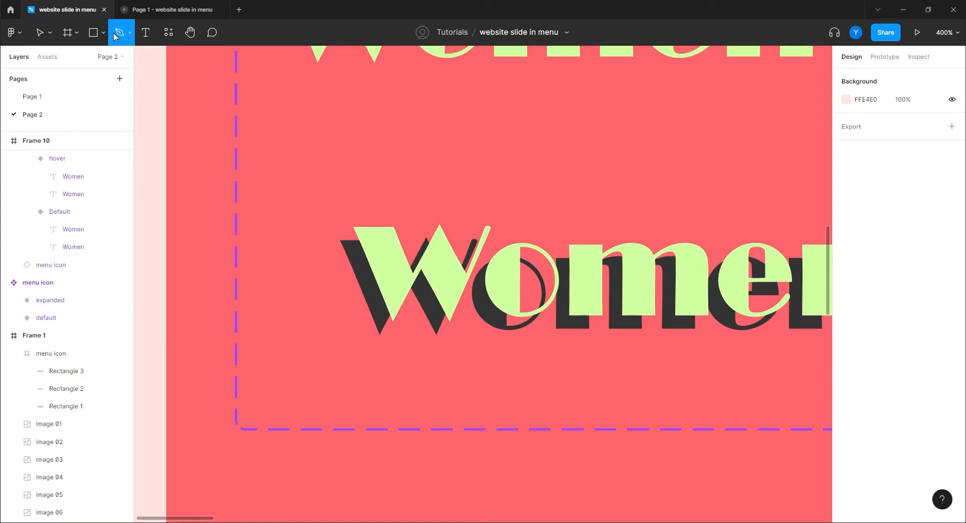
click(312, 274)
click(330, 293)
click(312, 311)
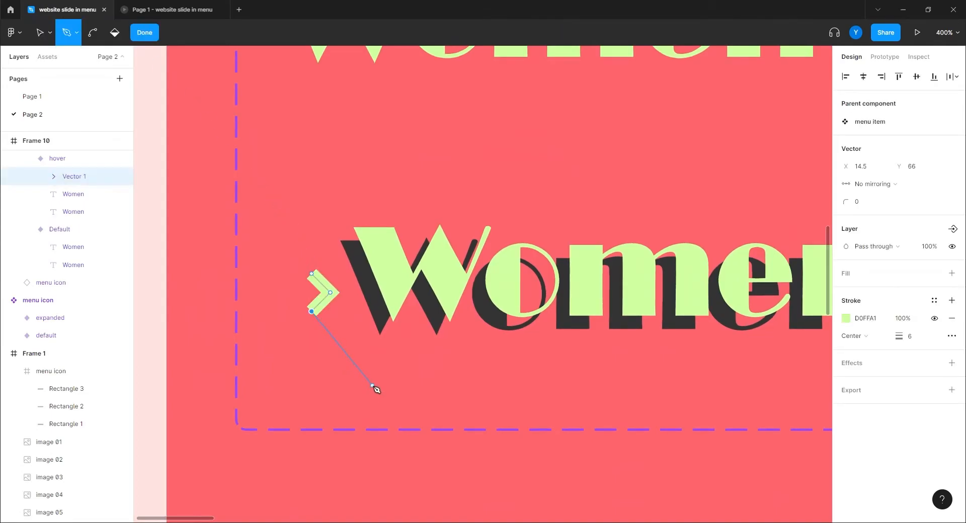
key(Escape)
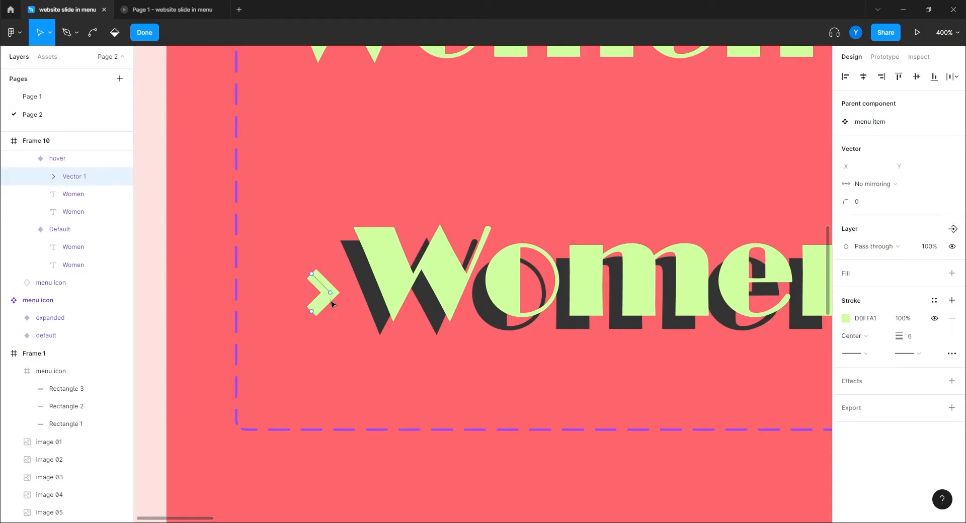
Step: Add a horizontal shaft running left from the chevron's tip to form an arrow about 28.5 px wide
key(p)
click(330, 293)
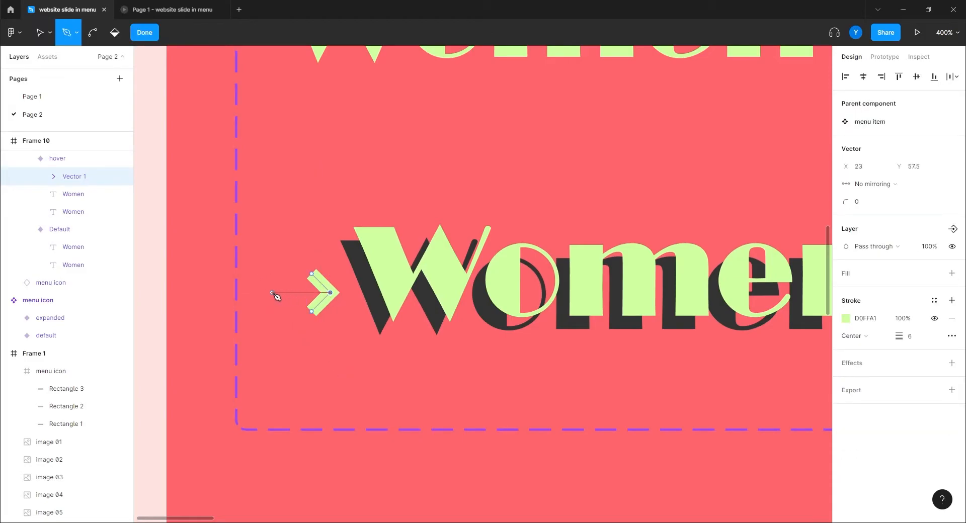
click(267, 293)
key(Escape)
key(Escape)
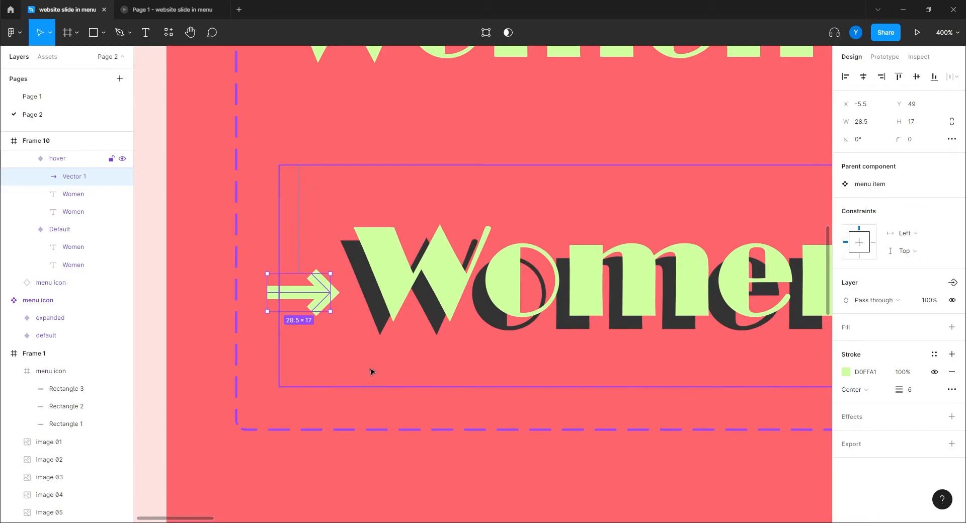
Step: Align the arrow to the vertical centre of the hover variant and rename its layer as arrow
click(916, 76)
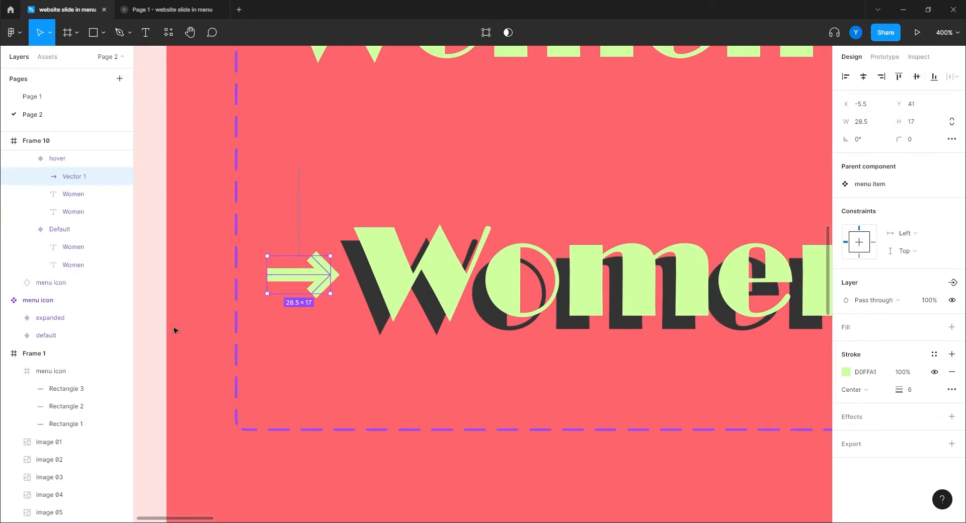
double_click(72, 177)
text(arrow)
key(Return)
Step: Shift the arrow in the hover variant left to X -9.5, further from the Women text
key(Left)
key(Left)
key(Left)
key(Left)
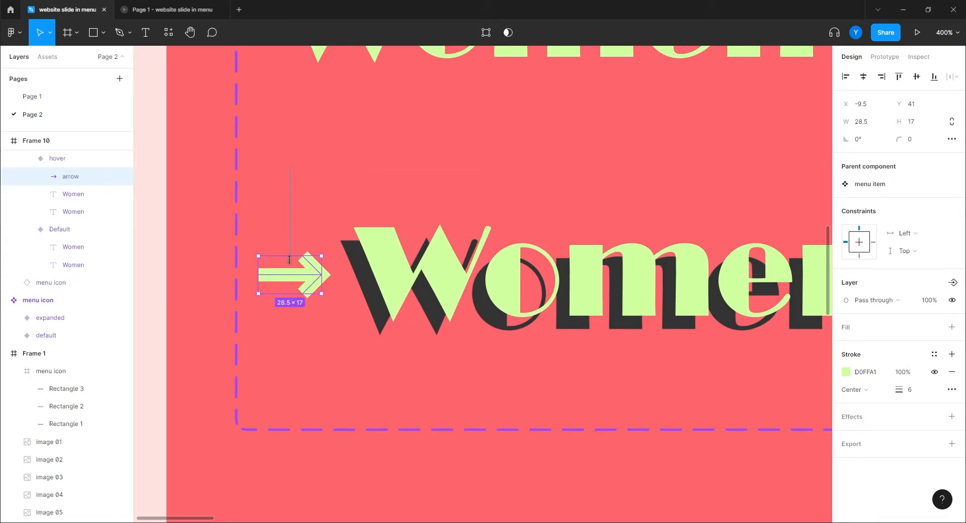
Step: Try clipping the content of the hover variant and turn the clipping off again
key(ctrl+minus)
drag(444, 378, 304, 397)
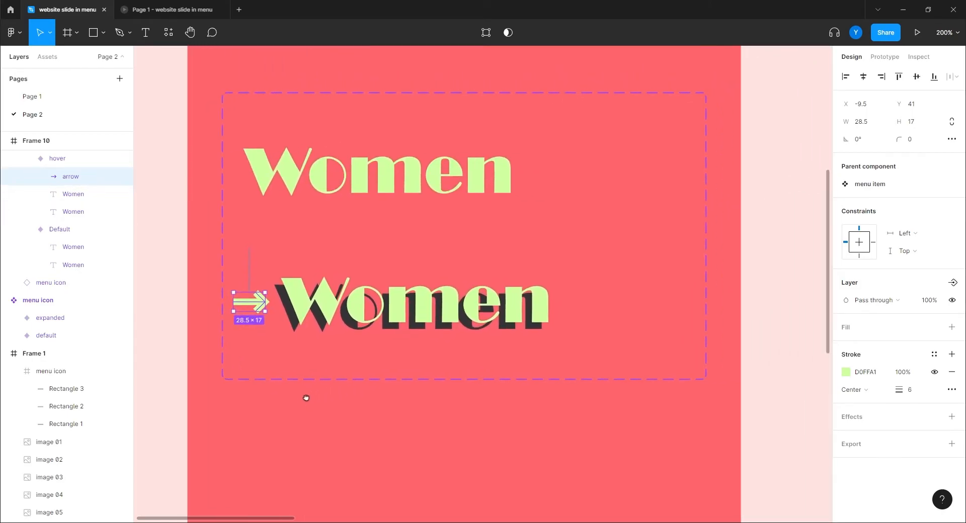
click(259, 249)
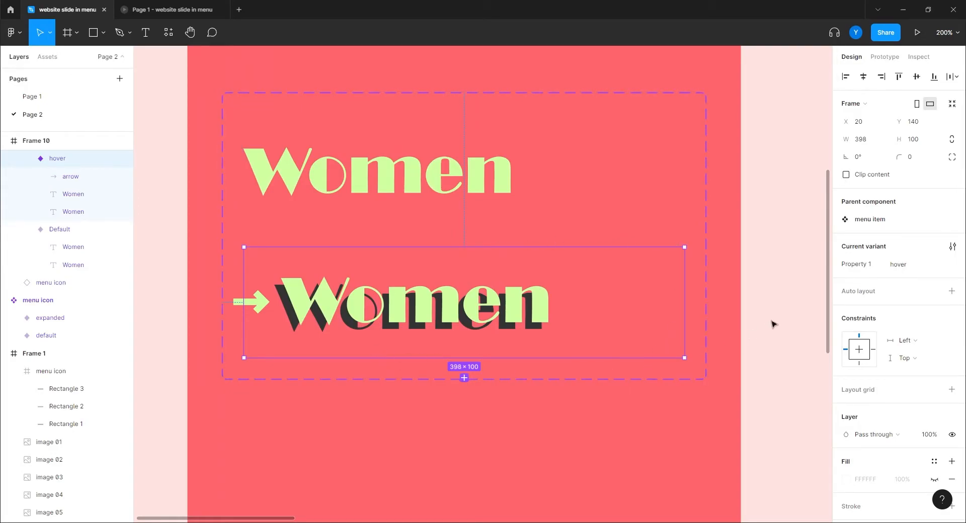
click(846, 175)
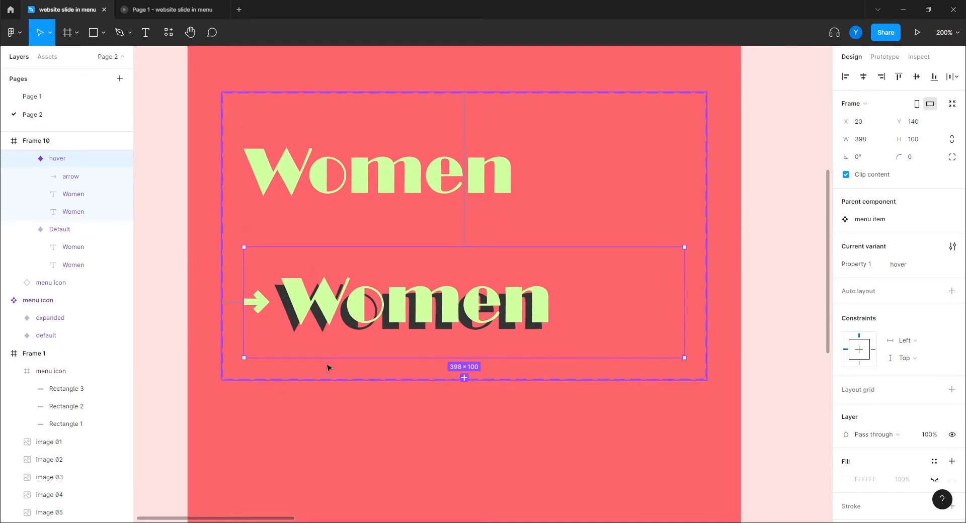
click(846, 175)
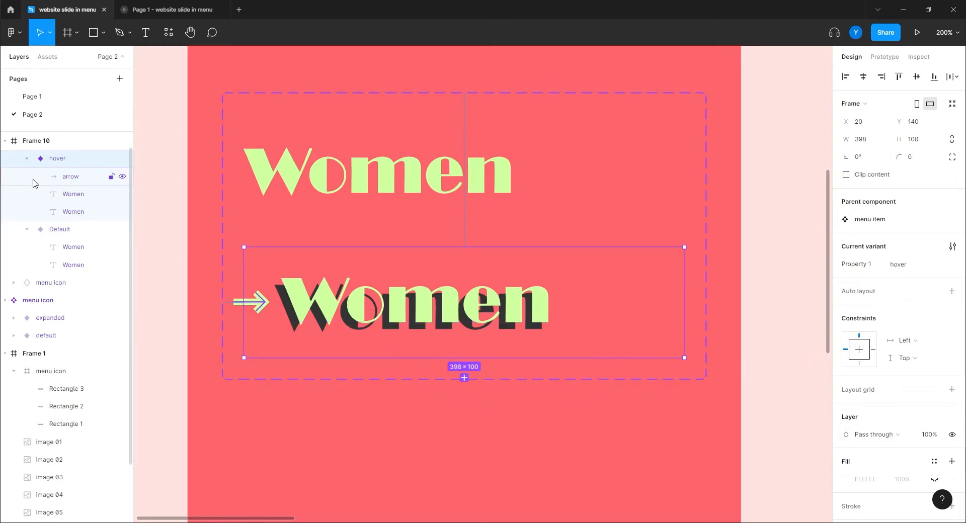
click(80, 196)
click(367, 440)
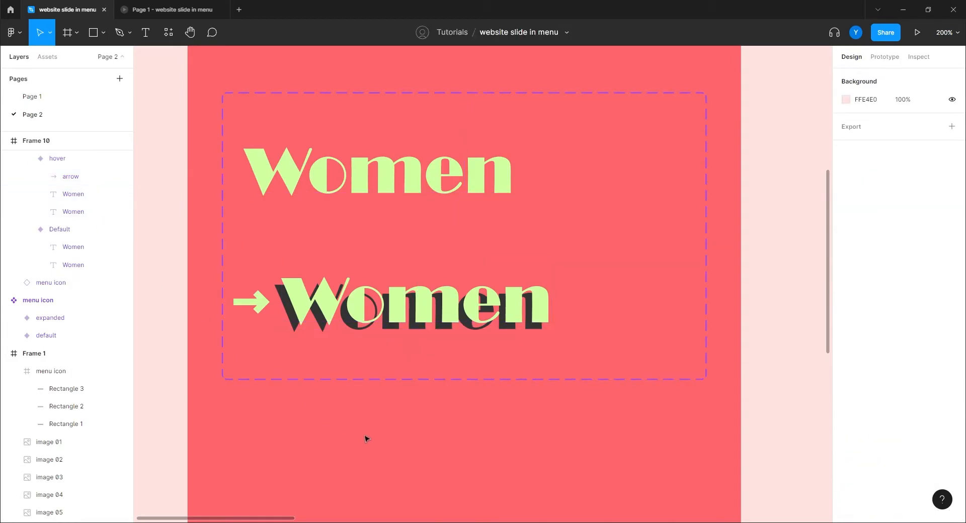
Step: Add a prototype interaction to the Default menu item variant that changes it to the hover variant while hovering
click(428, 179)
click(443, 183)
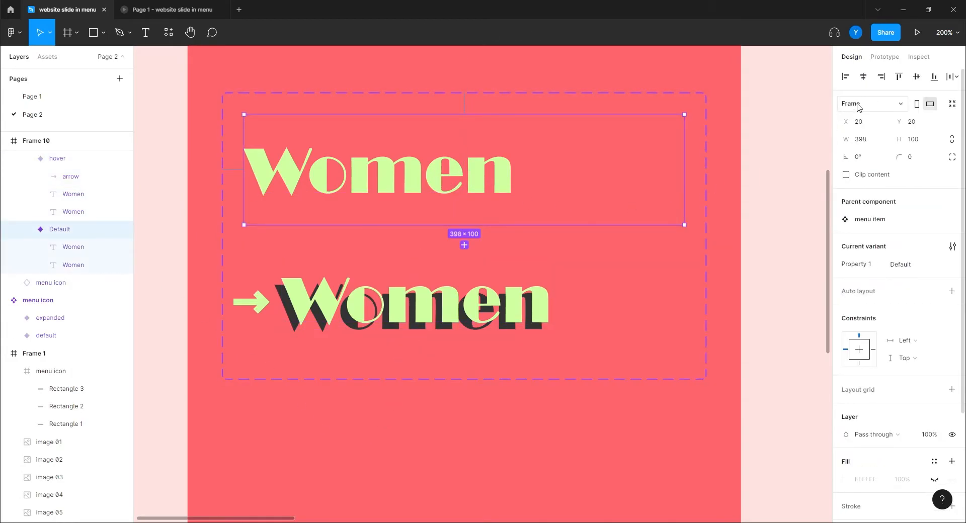
click(884, 56)
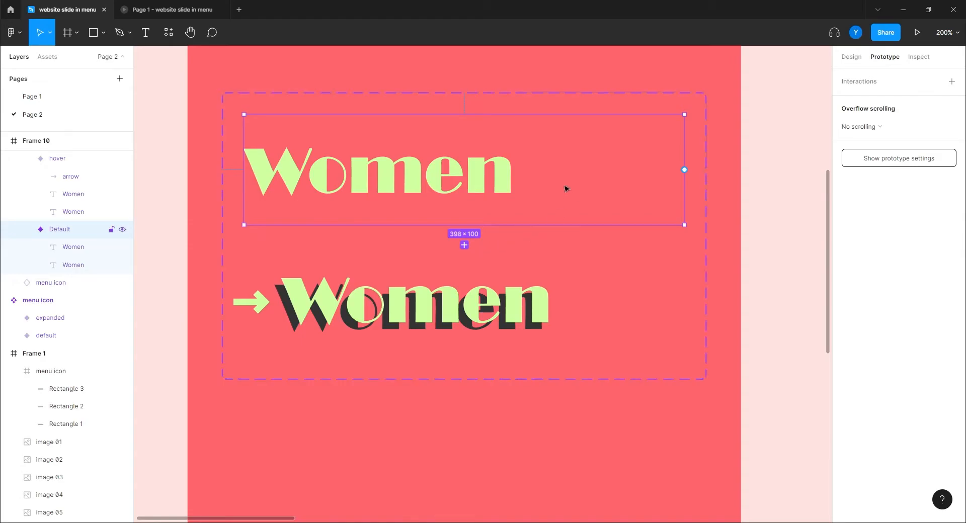
drag(684, 170, 595, 167)
drag(497, 225, 482, 263)
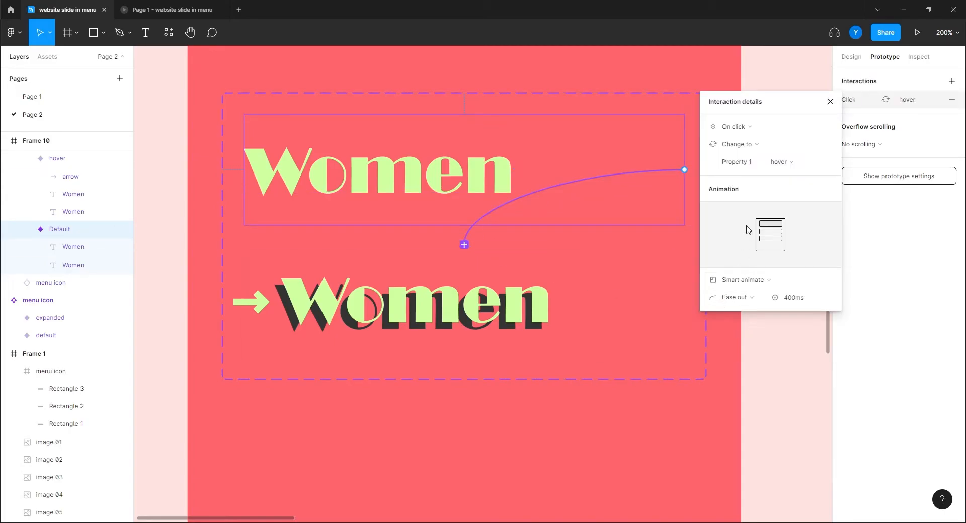
click(760, 127)
click(750, 151)
click(424, 422)
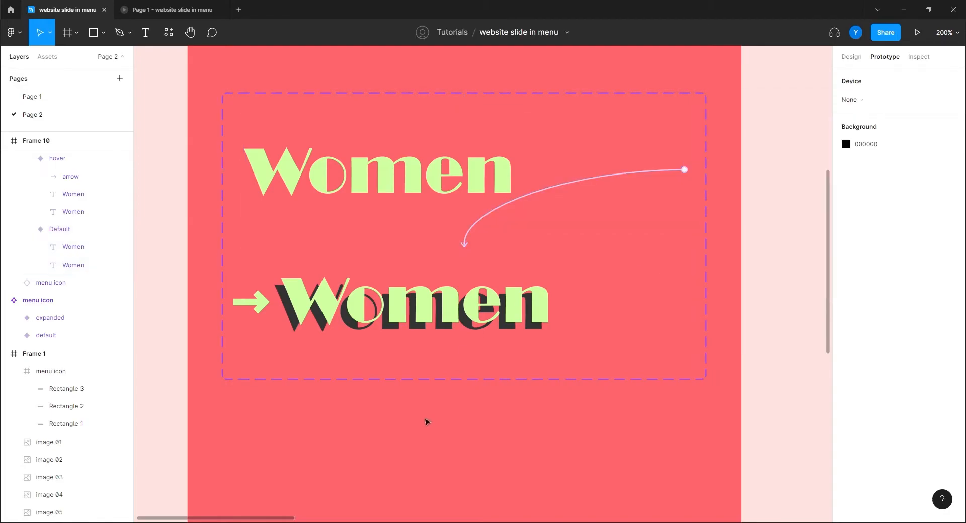
Step: Move the menu item component set back out of Frame 10 onto the empty canvas left of it
key(shift+0)
drag(401, 195, 253, 96)
Step: Paste a copy of the Default menu item into Frame 10 below the close icon and centre it horizontally
click(252, 140)
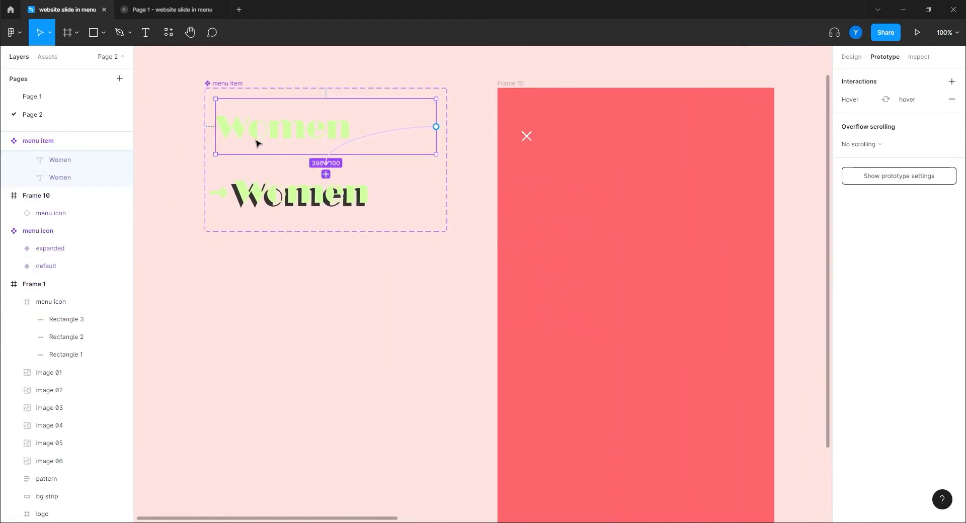
click(511, 83)
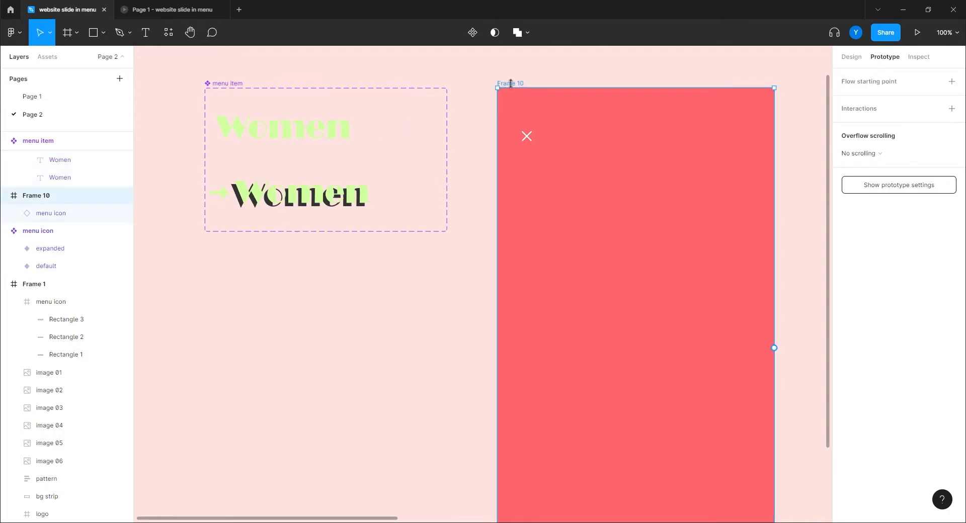
key(ctrl+v)
drag(562, 133, 578, 199)
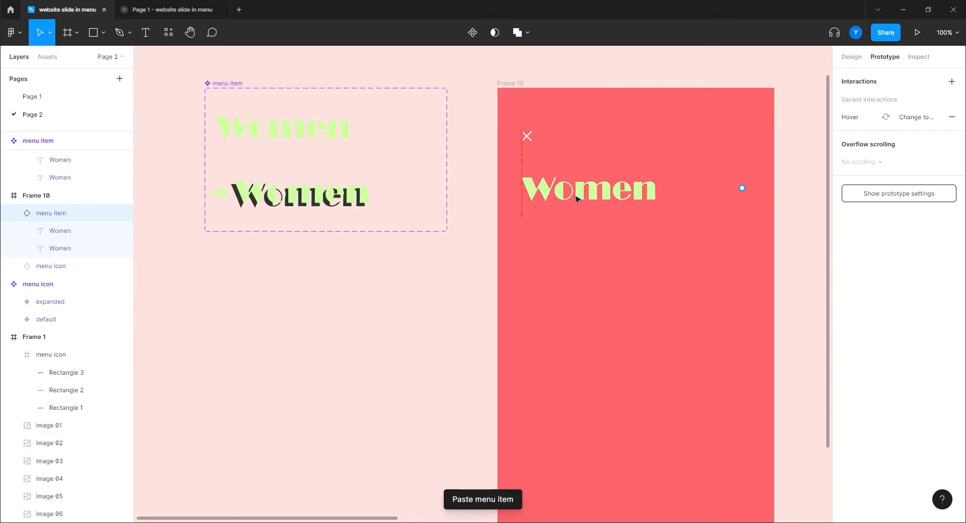
click(851, 57)
click(864, 76)
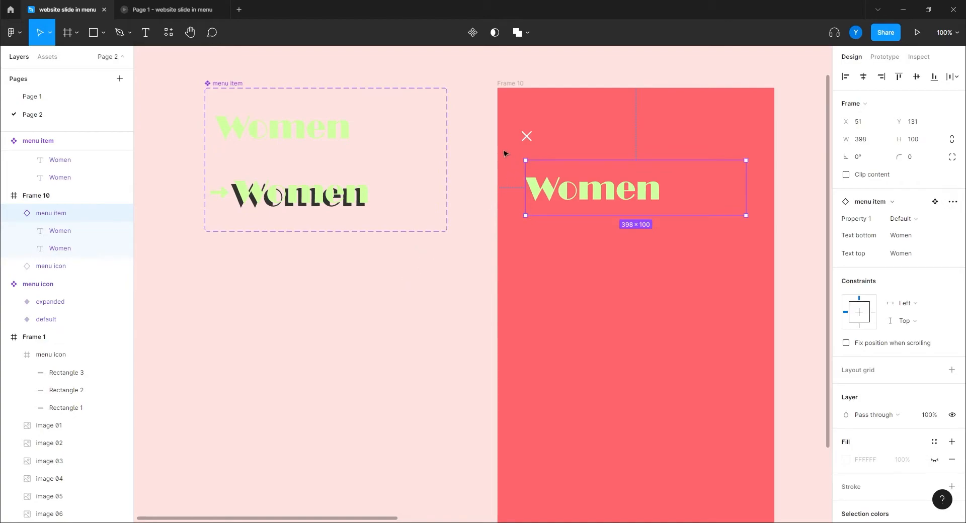
Step: Preview Frame 10 as a prototype and close the old Page 1 preview
click(518, 87)
click(918, 32)
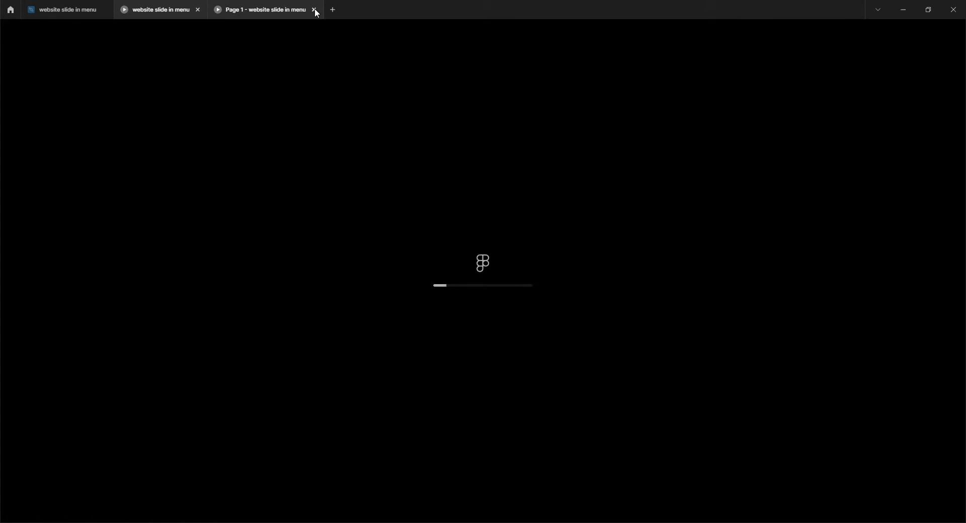
click(315, 9)
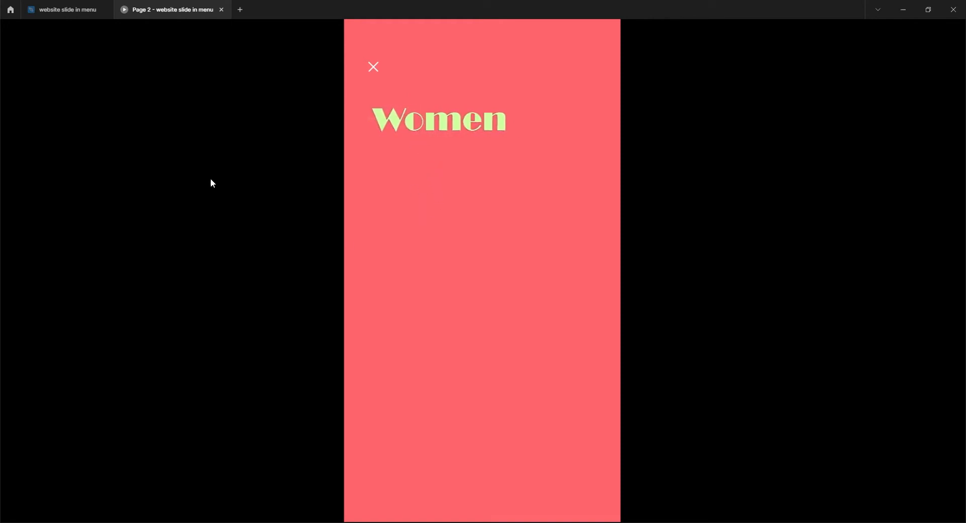
click(81, 10)
Step: Nudge the arrow in the hover variant slightly left and check the result in the prototype preview
scroll(284, 289, up, 5)
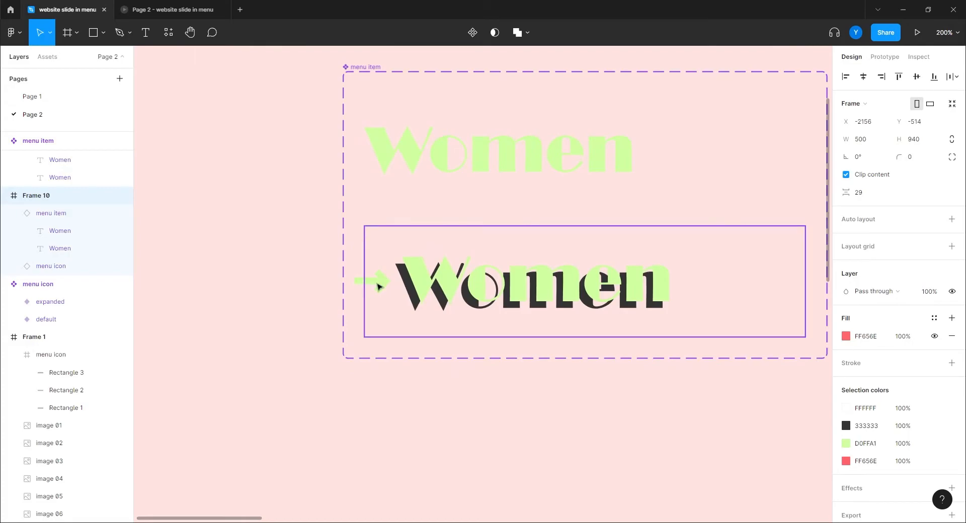
double_click(379, 283)
key(Left)
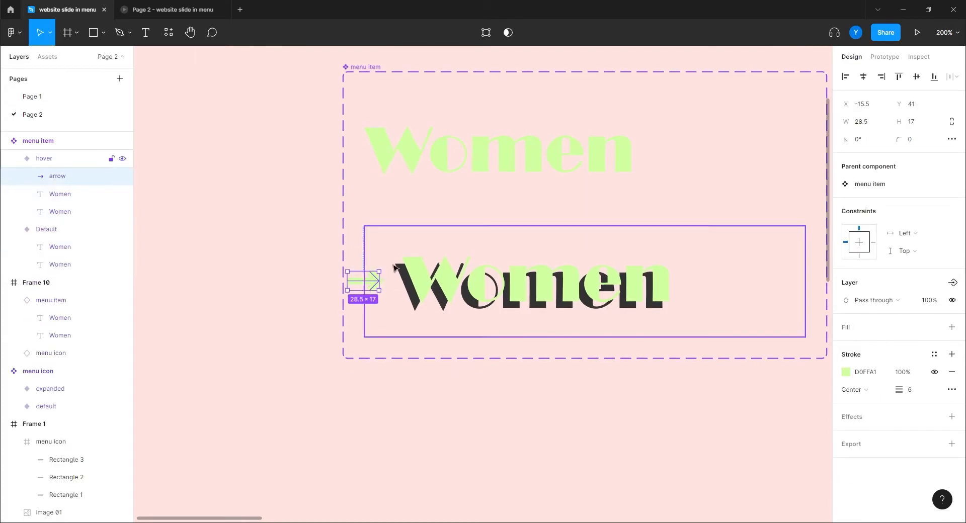
click(171, 13)
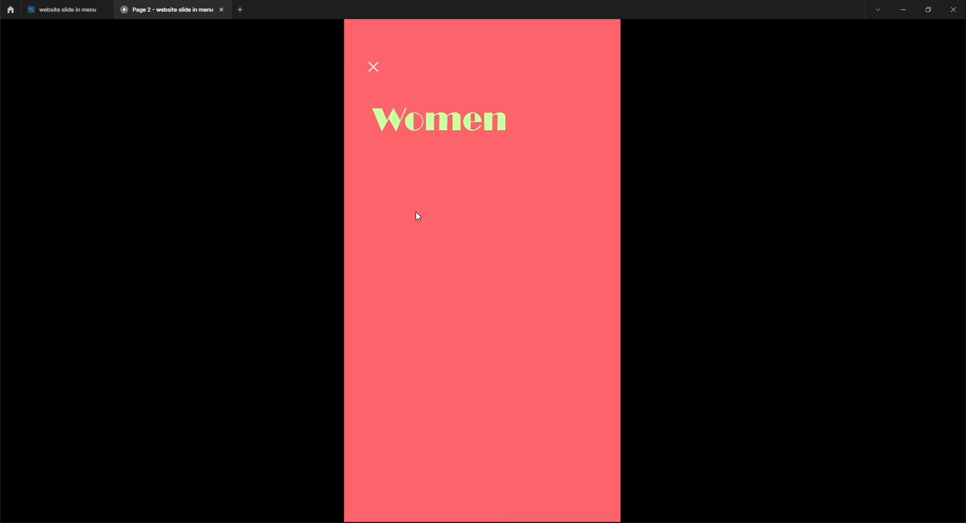
click(63, 9)
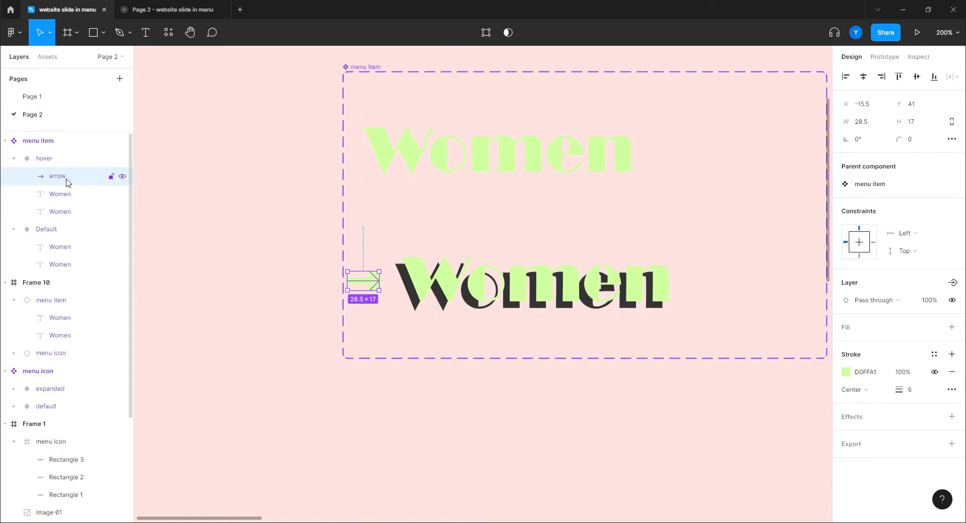
Step: Shift both Women text layers of the hover variant a few pixels left toward the arrow and preview the hover animation
click(61, 195)
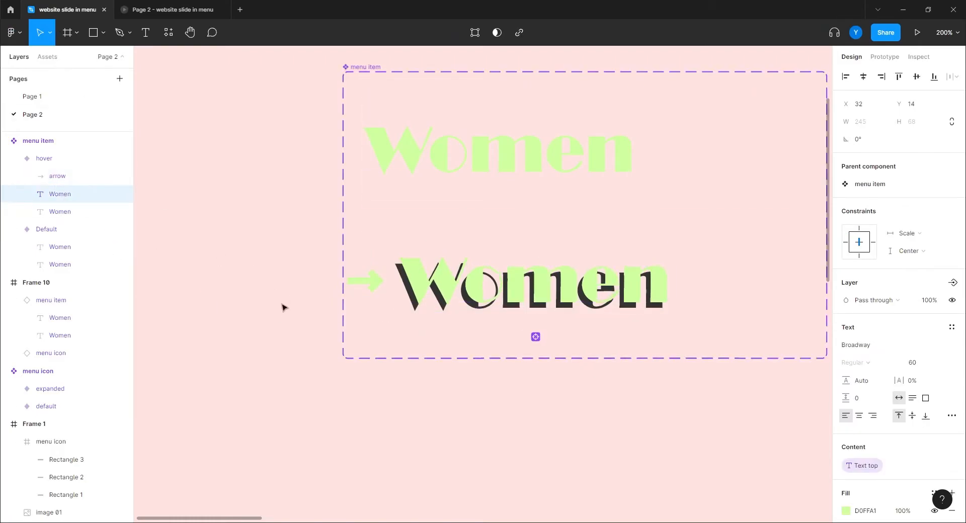
shift+click(60, 211)
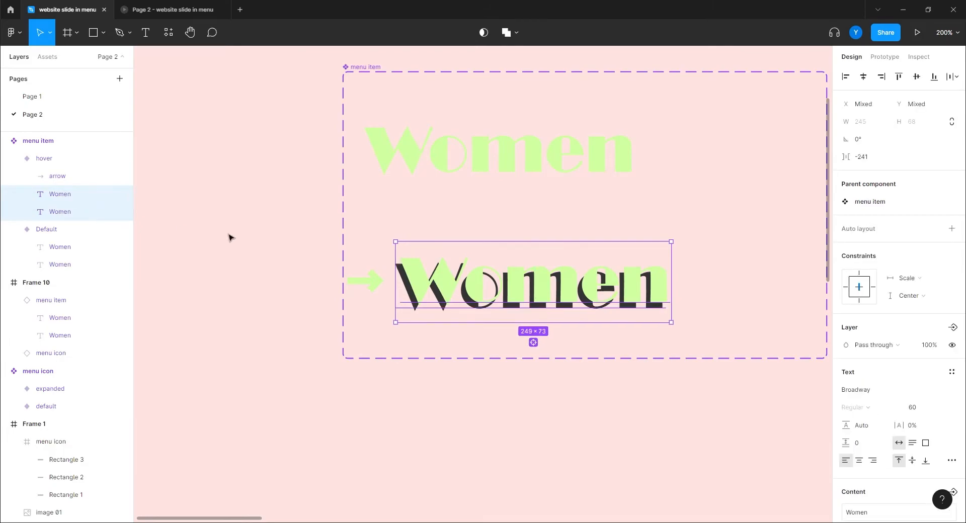
key(Up)
key(Up)
key(Left)
key(Left)
key(Left)
key(Left)
key(Left)
key(Left)
key(Left)
key(Left)
key(Left)
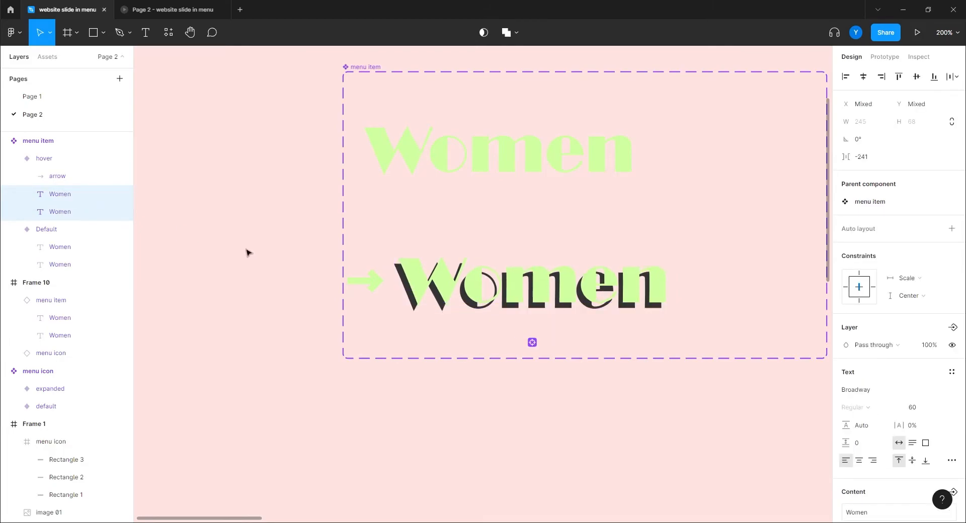
key(Up)
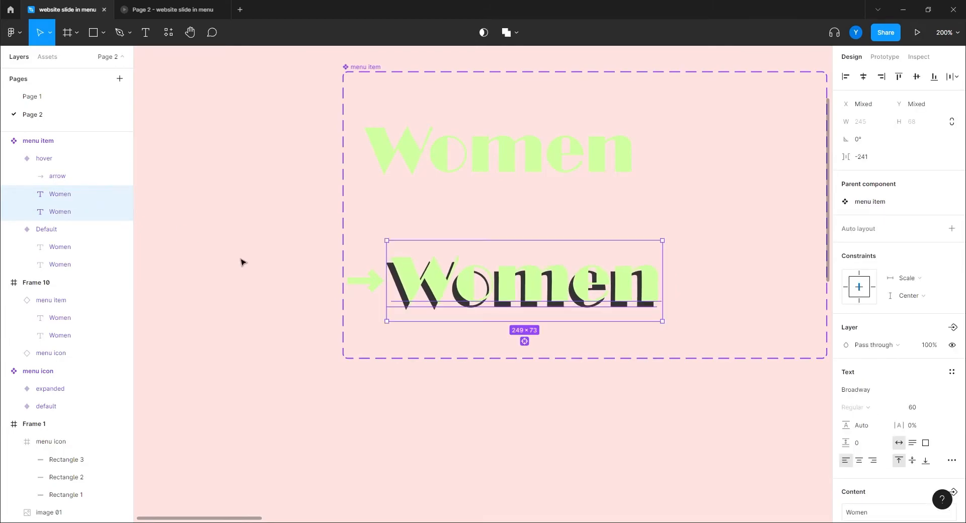
mouse_move(443, 289)
mouse_down()
mouse_move(444, 280)
mouse_move(446, 291)
mouse_up()
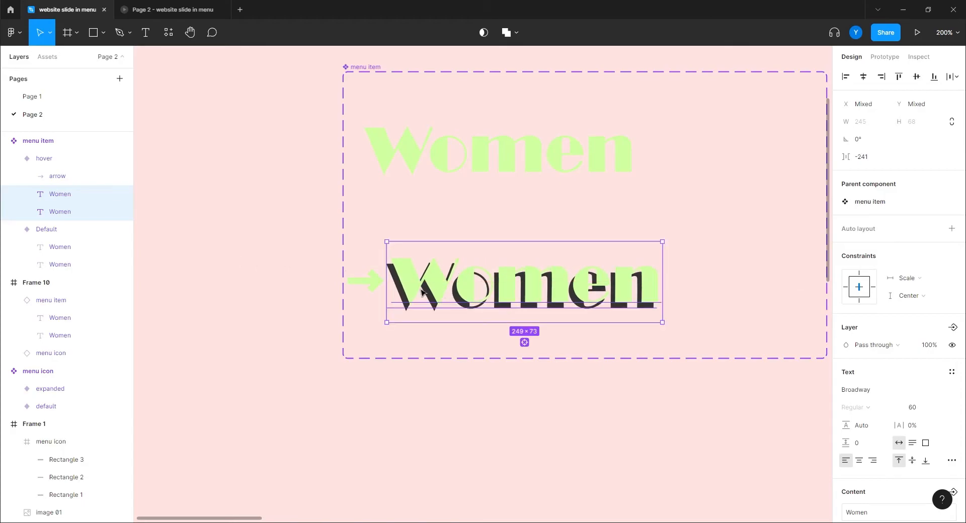
key(Right)
key(Right)
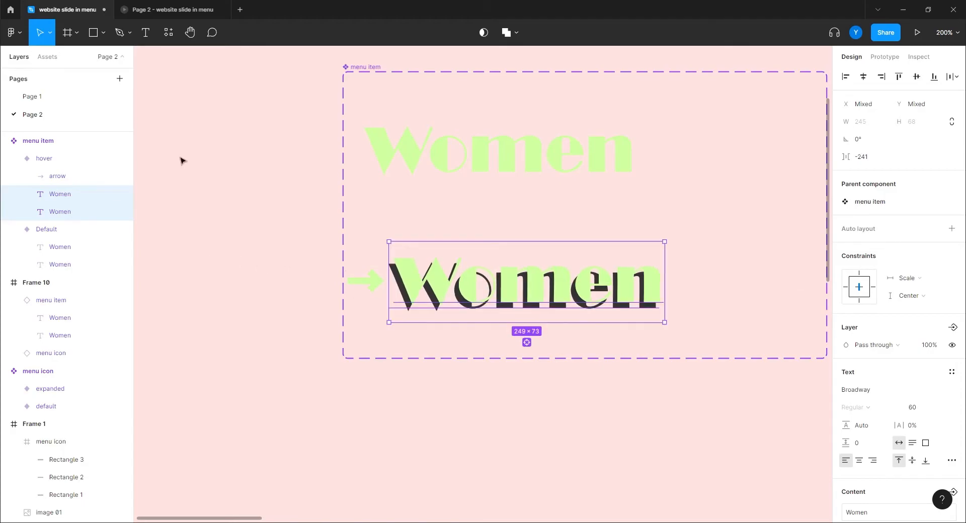
click(163, 10)
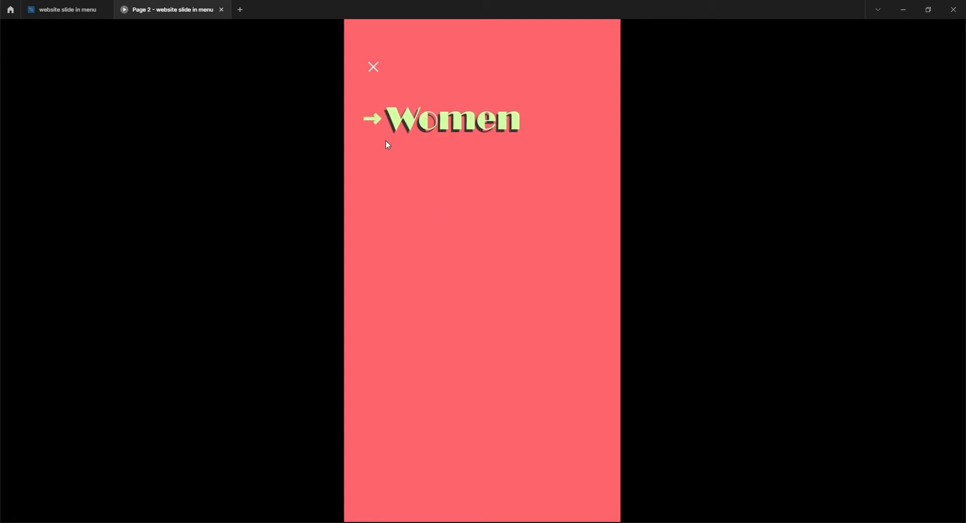
click(80, 9)
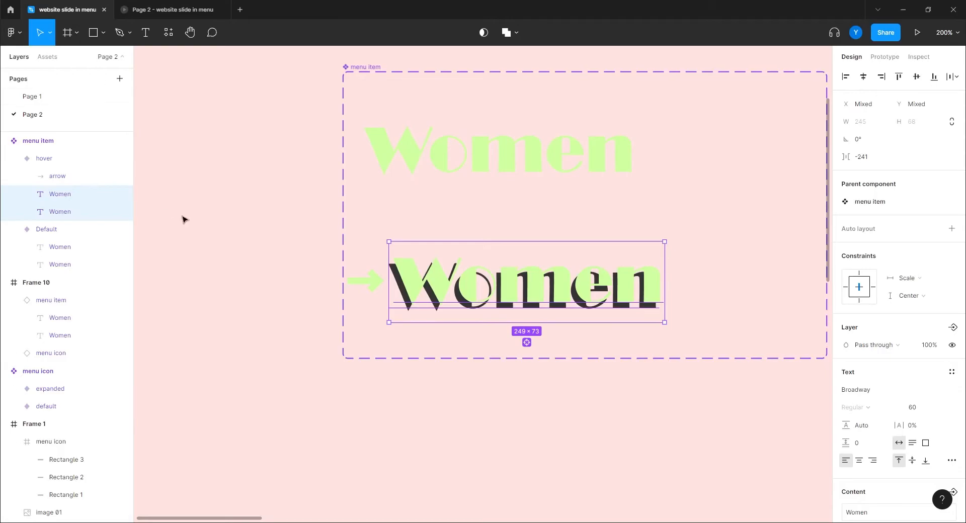
Step: Duplicate the Women menu item in Frame 10 and place the copy 5 px below the original, at Y 236
drag(713, 333, 326, 277)
scroll(594, 302, down, 2)
drag(606, 304, 380, 227)
click(372, 194)
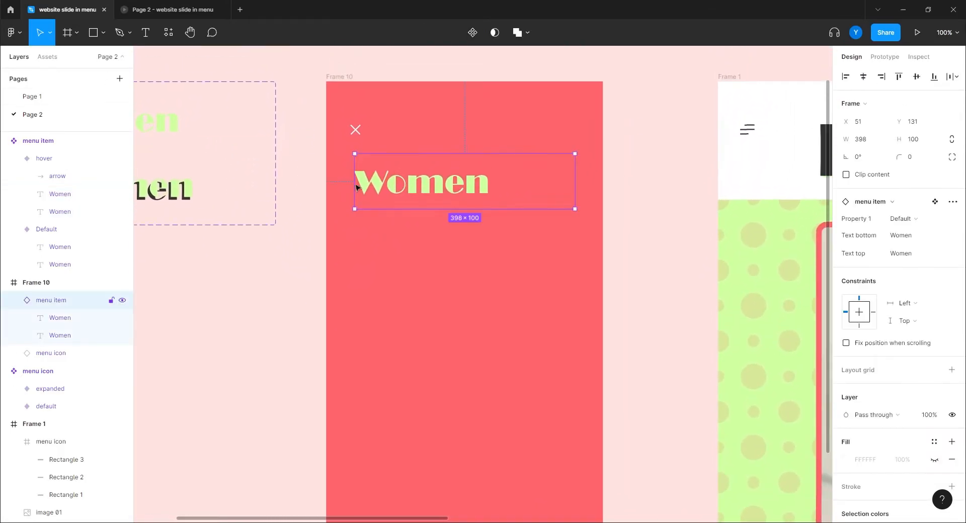
key(ctrl+d)
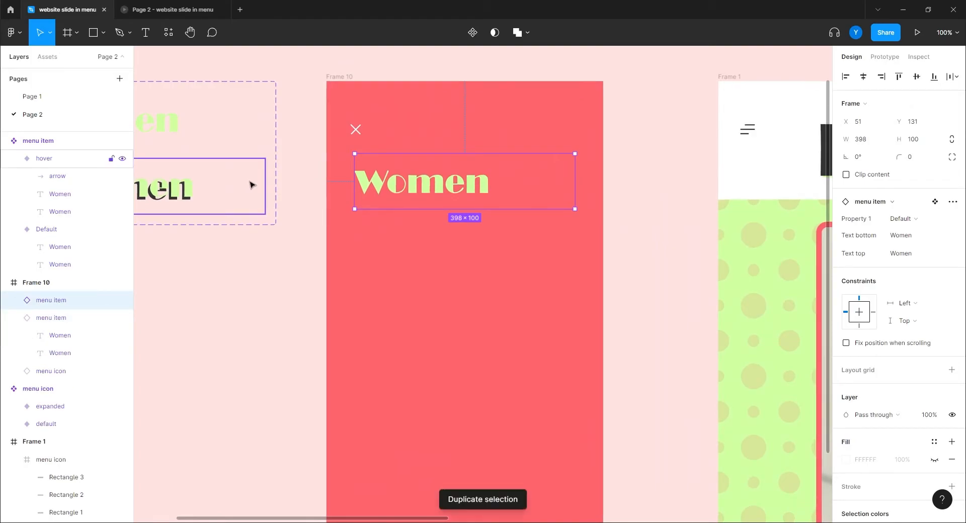
drag(410, 198, 410, 243)
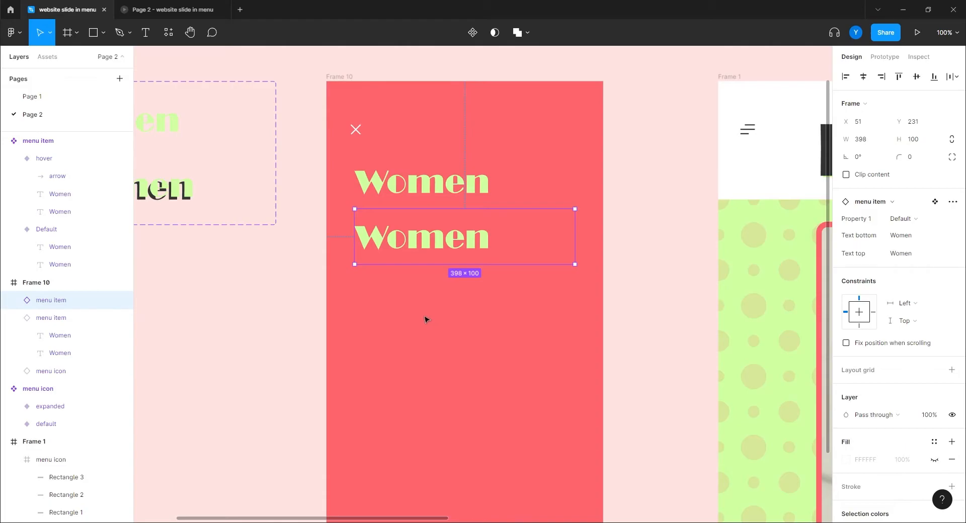
shift+click(405, 188)
click(420, 281)
click(405, 245)
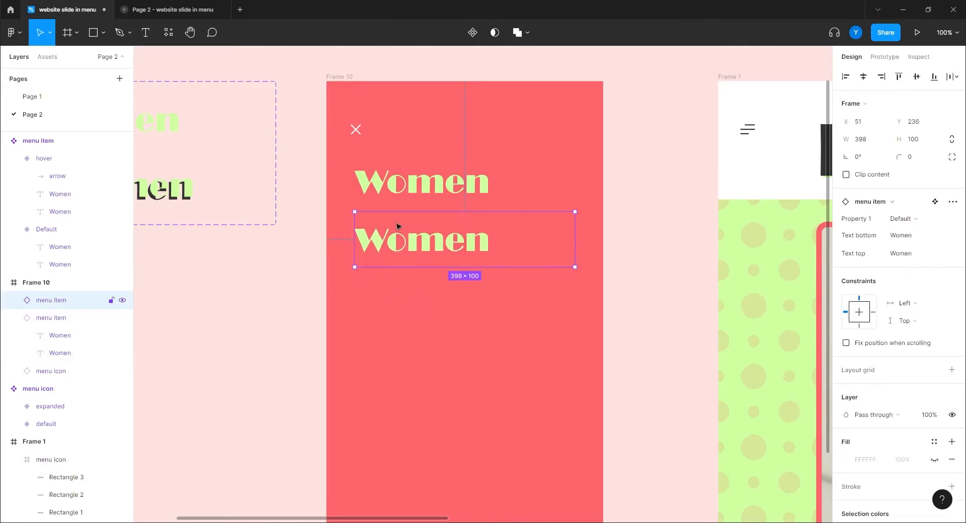
Step: Combine the two menu items in Frame 10 into a vertical auto layout with 5 px spacing
shift+click(398, 183)
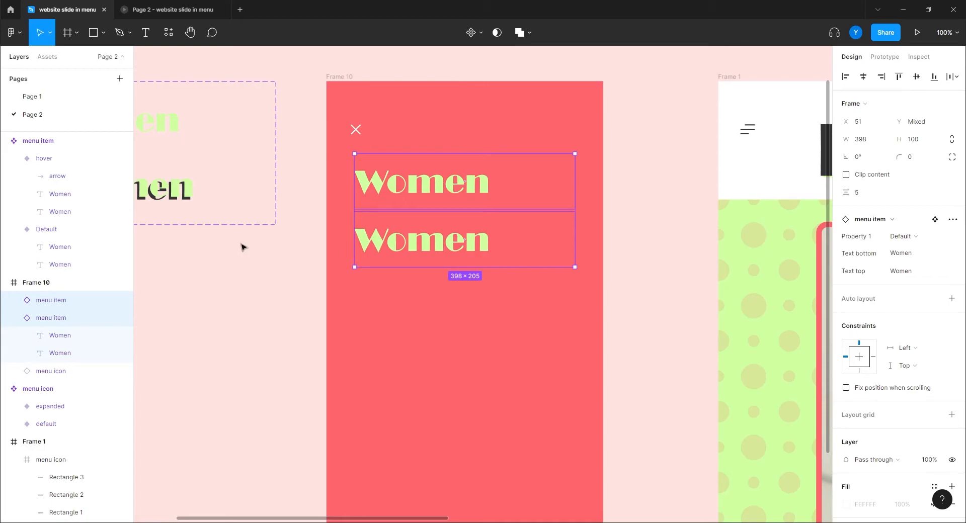
right_click(405, 189)
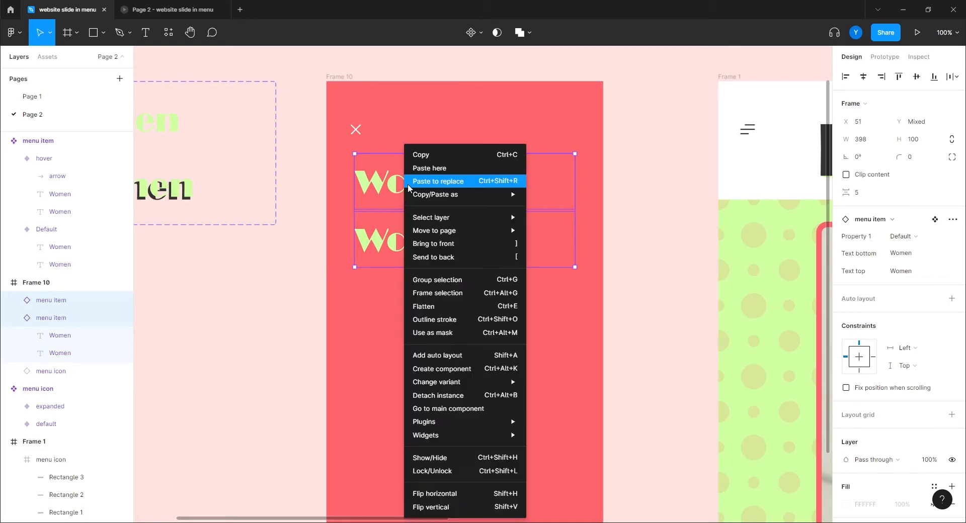
click(429, 356)
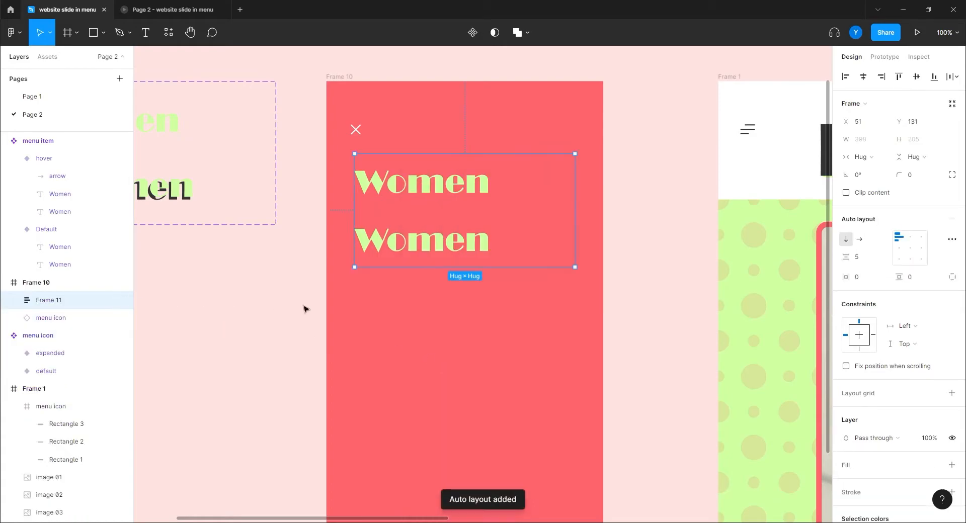
Step: Duplicate the second menu item three times within the auto layout to make five stacked items
click(402, 245)
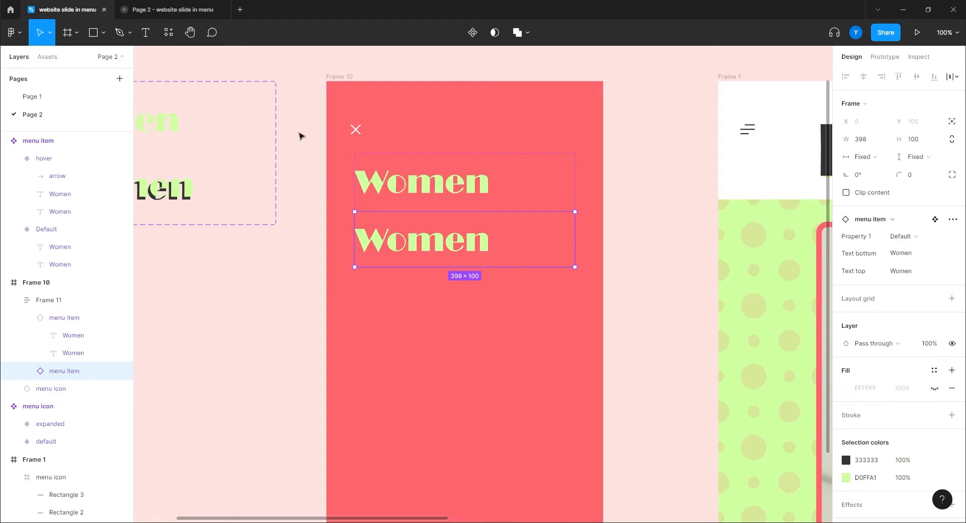
key(ctrl+d)
key(ctrl+d)
key(ctrl+d)
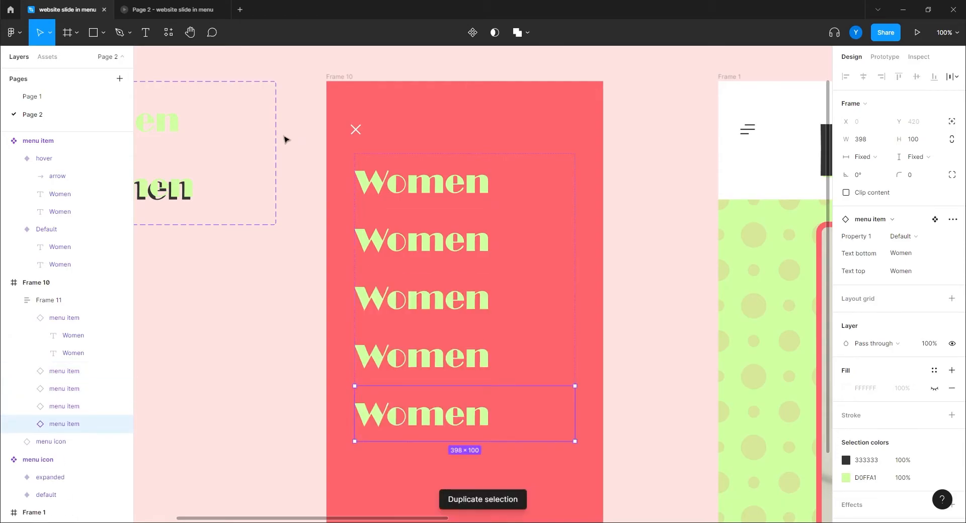
click(287, 304)
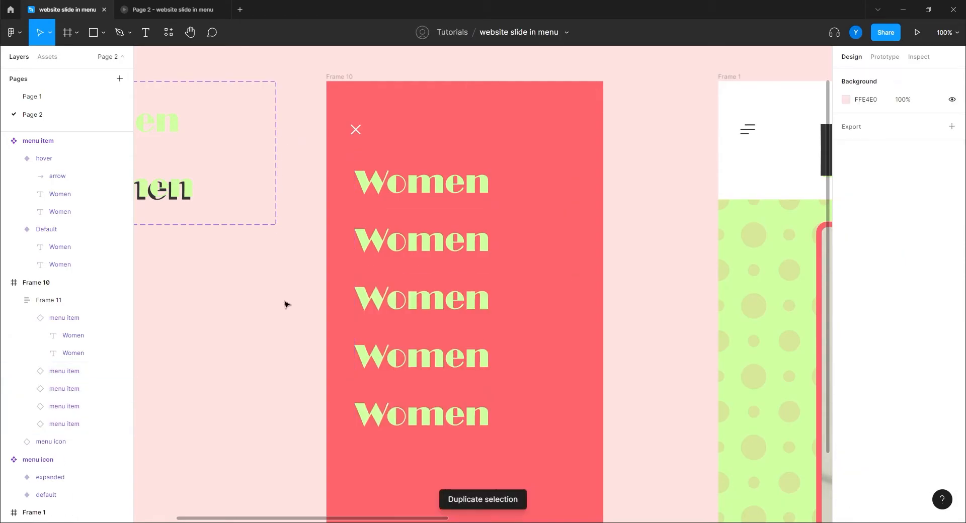
Step: Set the bottom and top text of the second menu item to "Men" and check the menu in the prototype preview
click(426, 241)
click(427, 241)
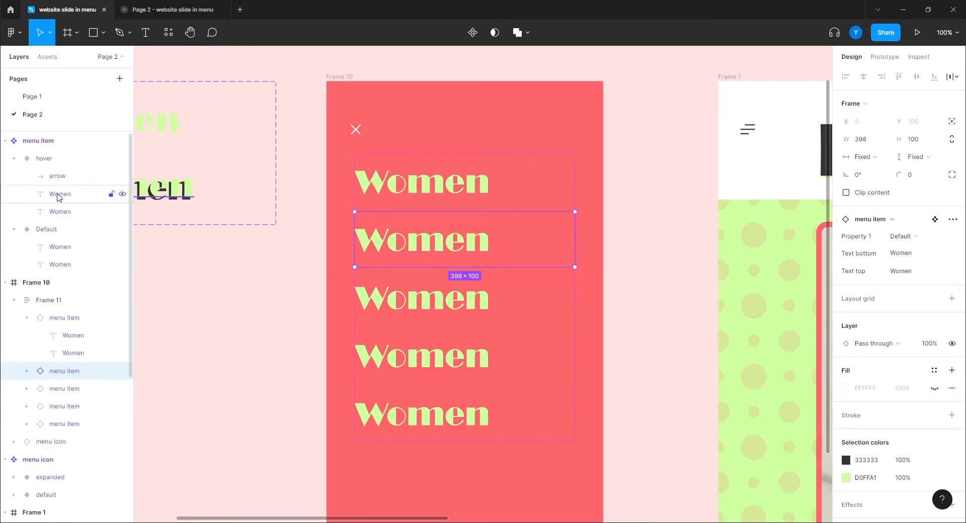
click(910, 260)
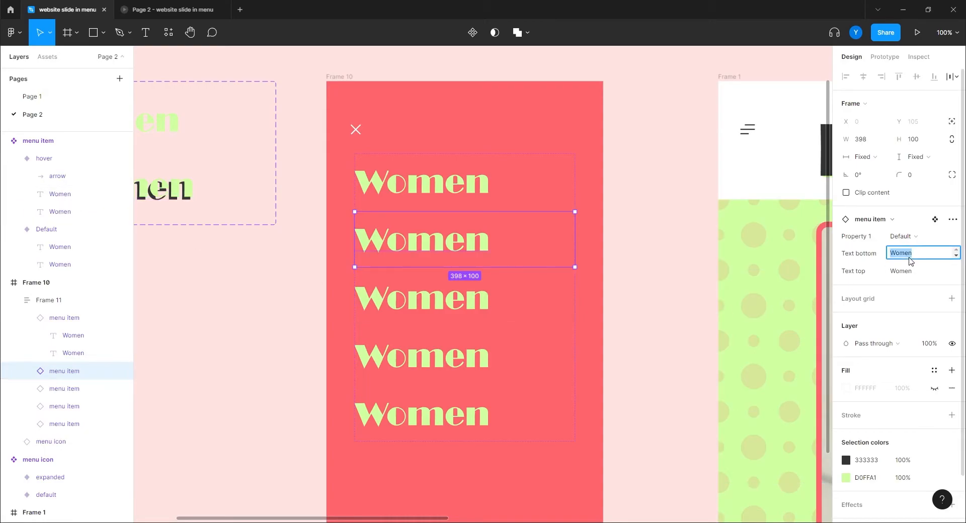
text(Men)
key(Return)
click(889, 274)
text(M)
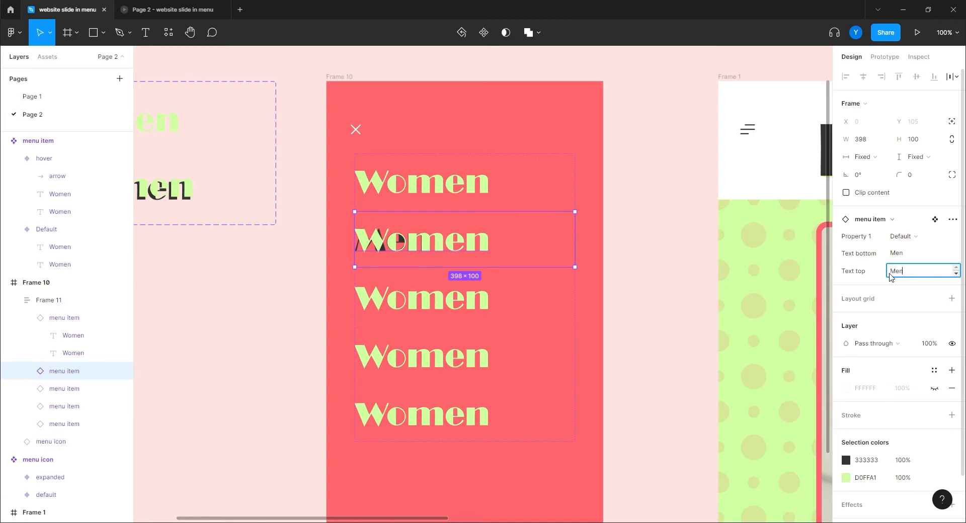
key(Return)
key(Tab)
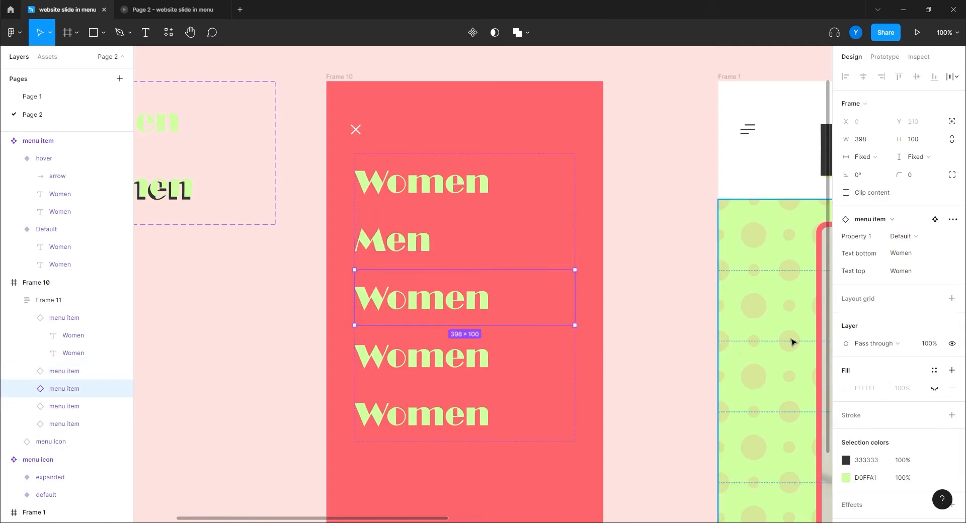
click(191, 9)
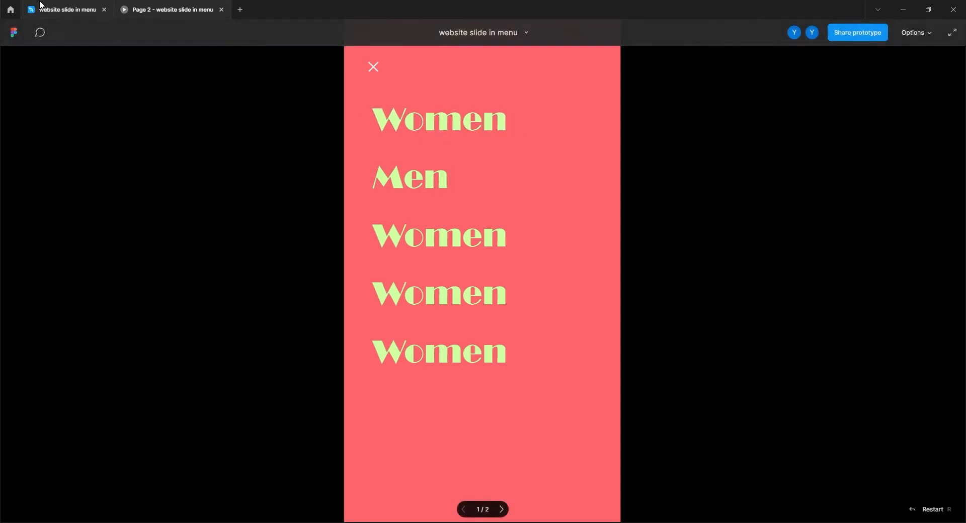
click(63, 9)
Step: Set the bottom and top text of the third menu item to "Kids"
click(908, 254)
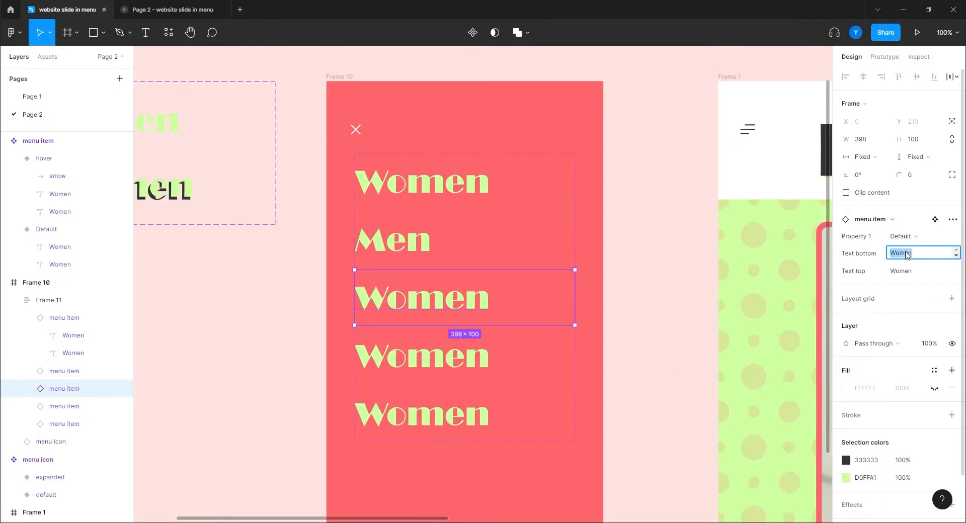
text(K)
click(904, 271)
text(K)
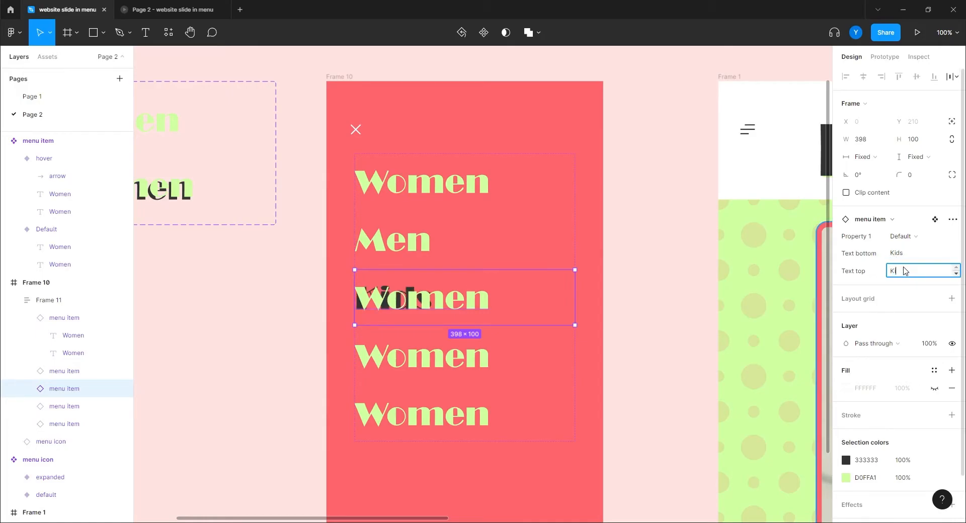
text(ids)
Step: Set the bottom text of the fourth menu item to "Collections" and copy the same word into its top text
click(537, 358)
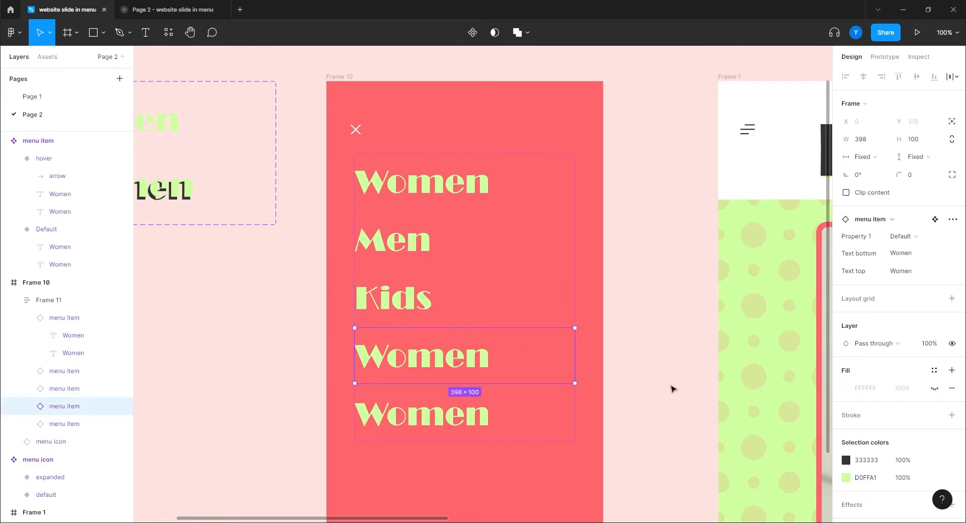
click(905, 254)
text(Collectio)
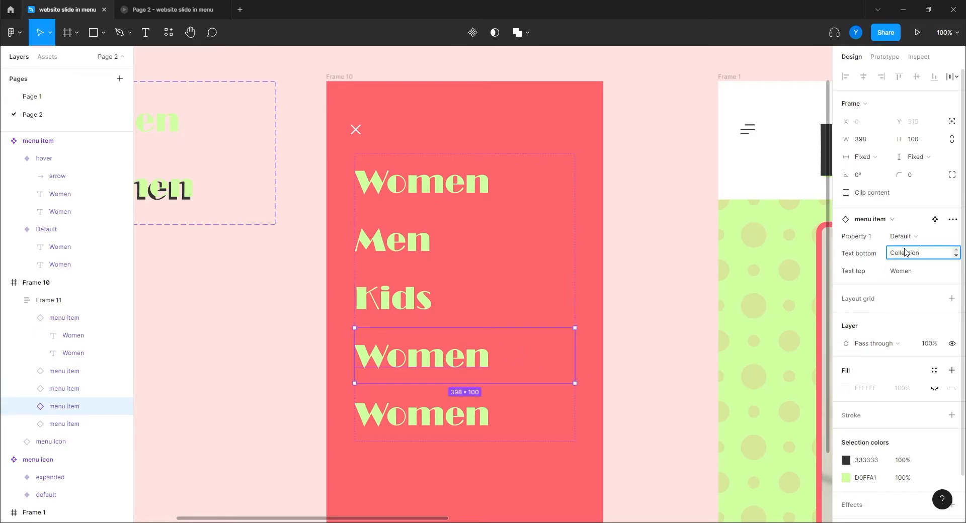
key(shift+Left)
key(shift+Left)
key(shift+Left)
key(shift+Left)
key(shift+Left)
key(shift+Left)
key(shift+Left)
key(shift+Left)
key(shift+Left)
key(shift+Left)
key(ctrl+c)
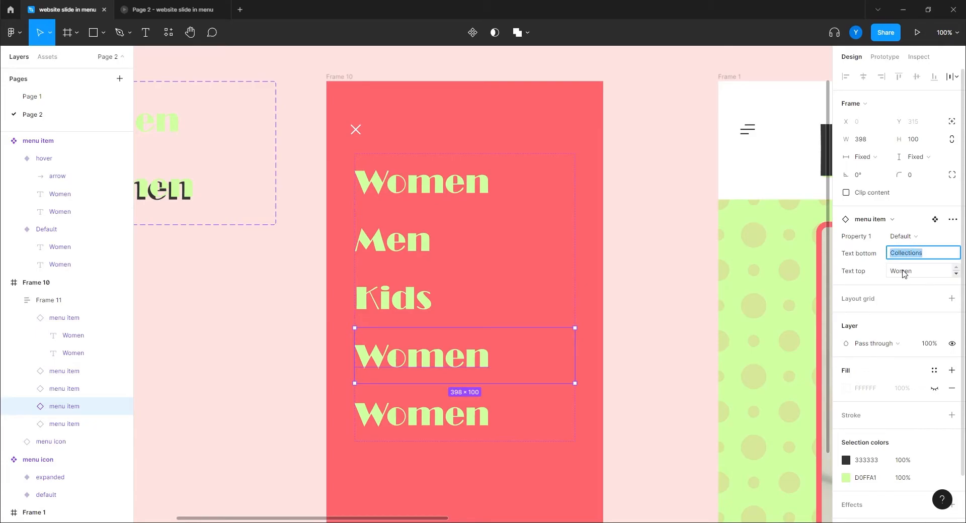
click(903, 272)
key(ctrl+v)
click(430, 434)
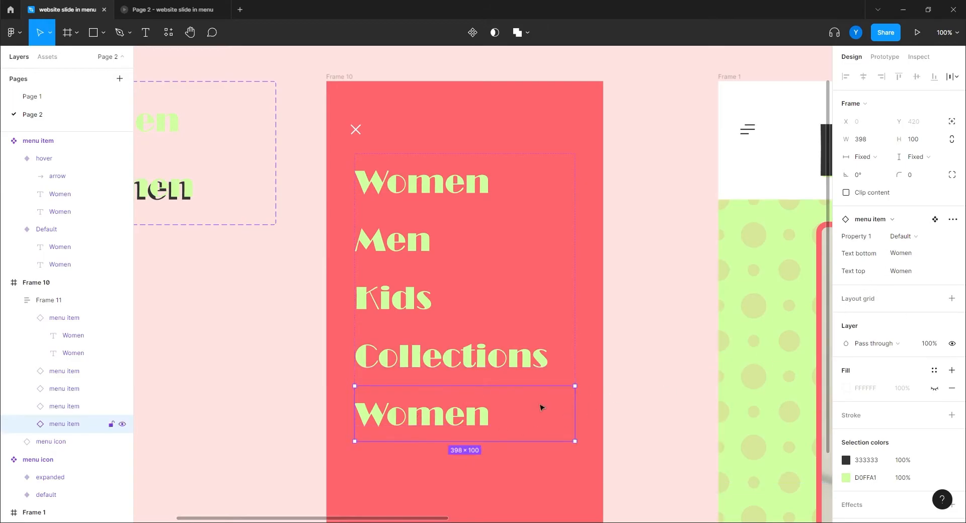
Step: Set the bottom and top text of the fifth menu item to "Sale"
click(911, 253)
text(Sales)
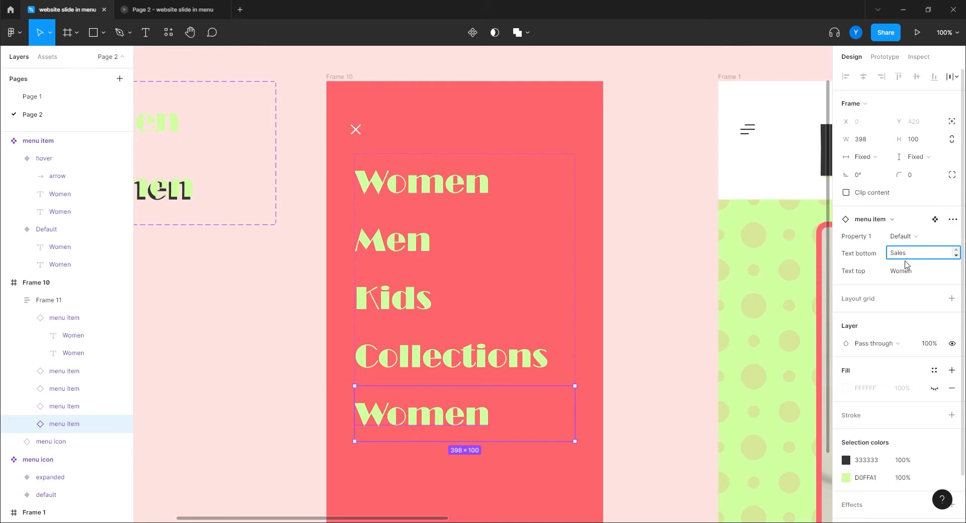
key(Return)
click(905, 272)
text(S)
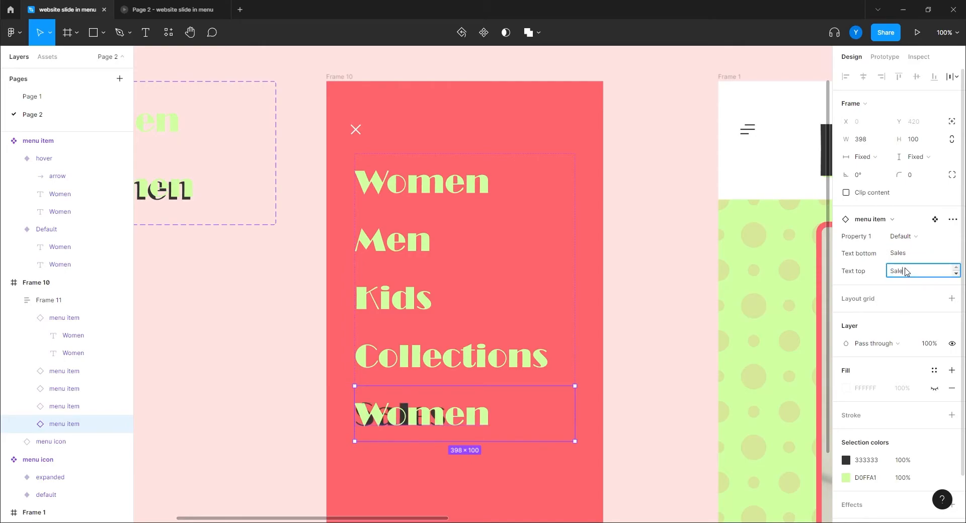
text(ale)
click(912, 255)
click(916, 258)
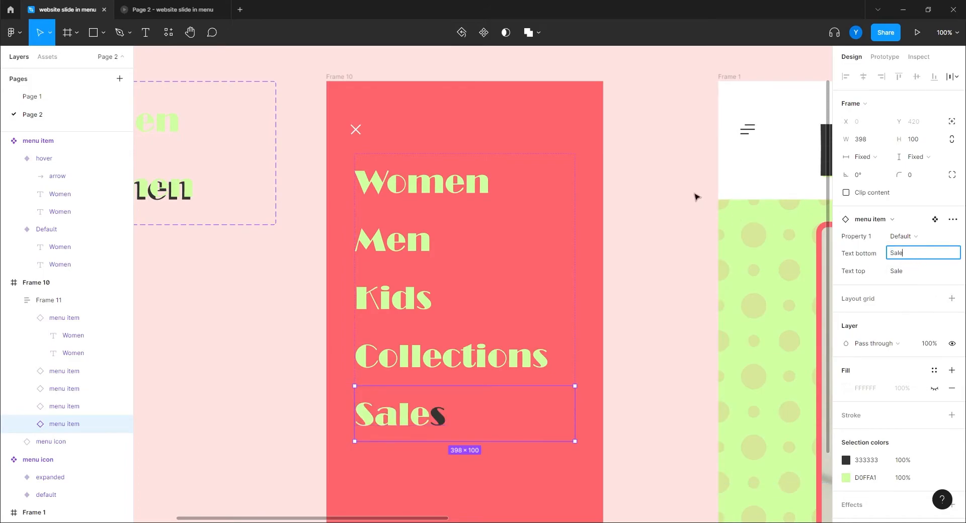
click(661, 196)
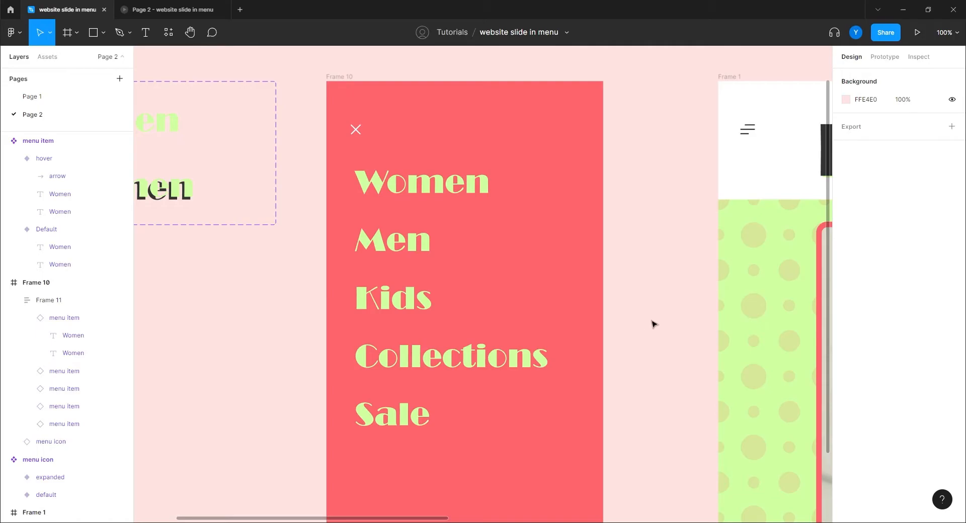
Step: Rename the red frame holding the menu list, Frame 10, as "menu"
key(ctrl+minus)
drag(618, 399, 423, 315)
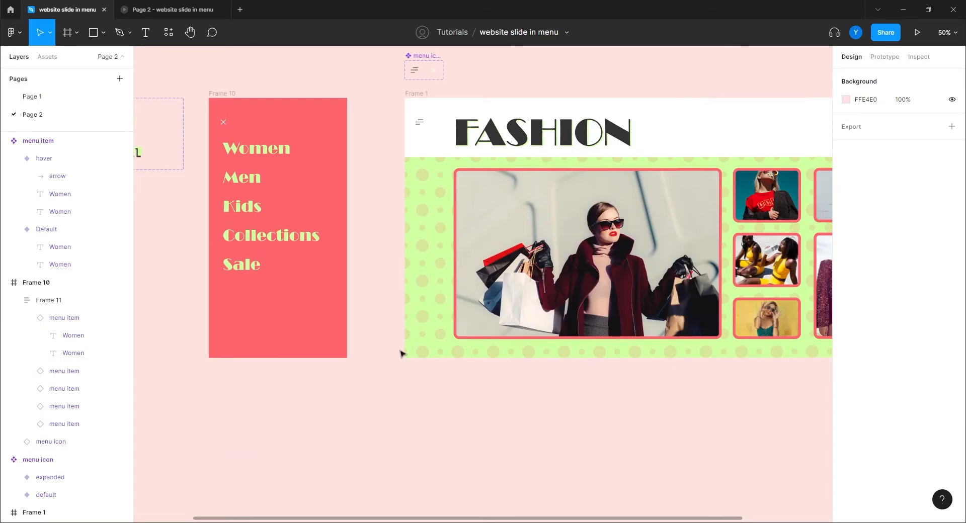
key(ctrl+minus)
drag(428, 379, 330, 356)
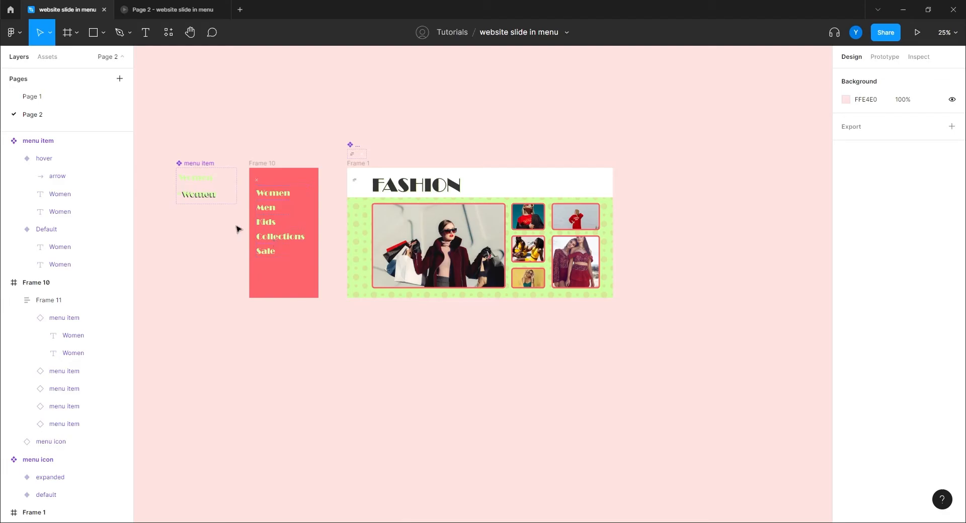
click(262, 167)
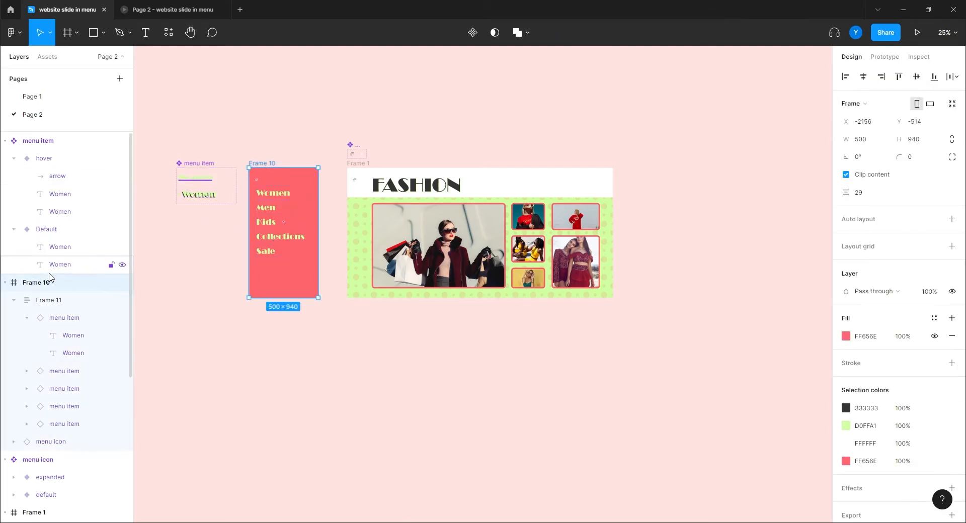
double_click(29, 283)
text(menu)
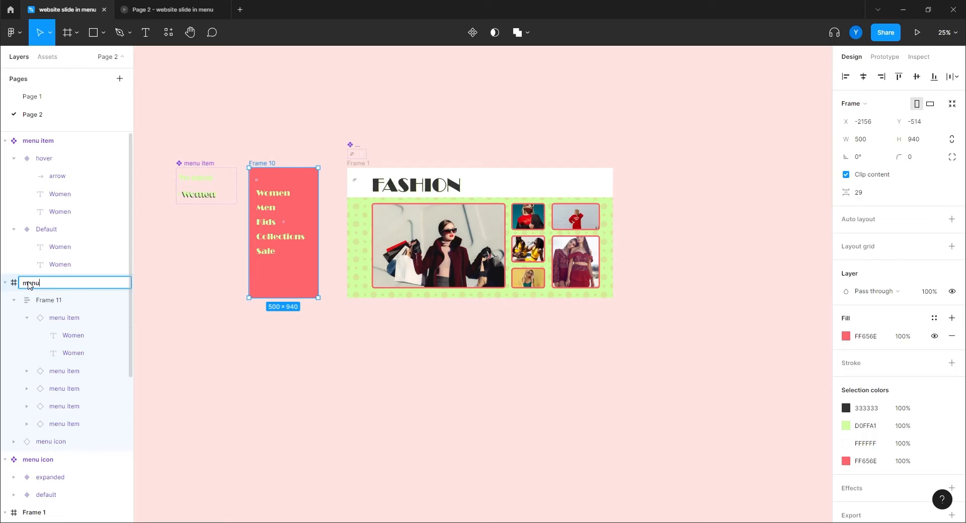
key(Return)
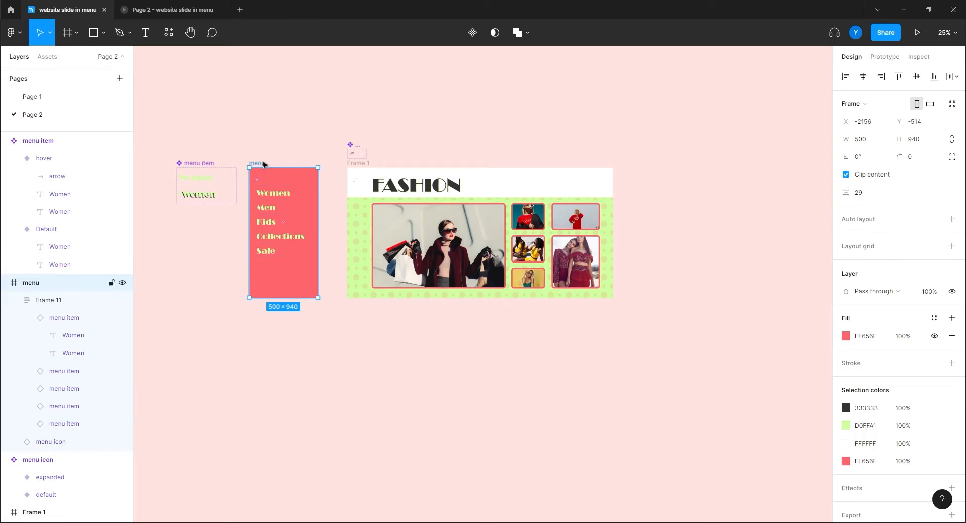
Step: Move the menu frame below the fashion page, aligned with the page's left edge at X -1448, Y 654
drag(263, 164, 362, 326)
drag(294, 377, 371, 270)
key(ctrl+plus)
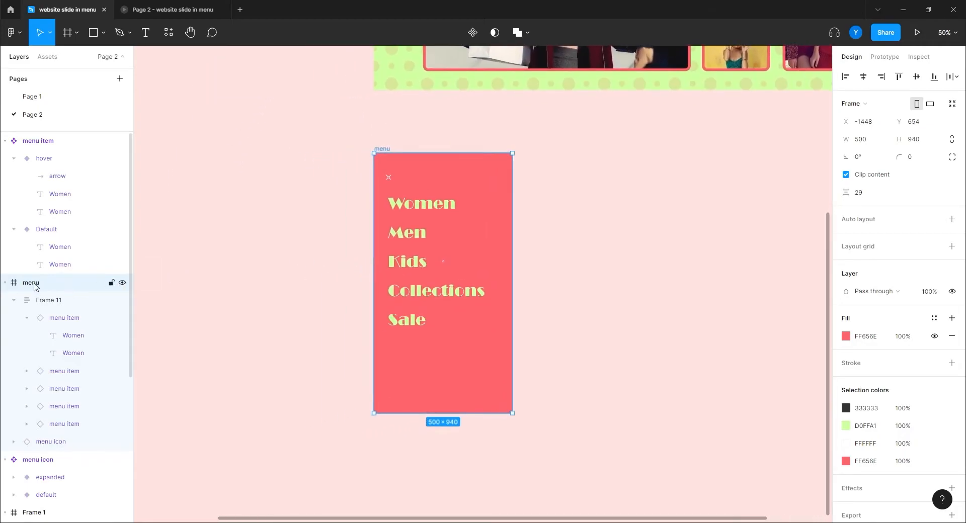
Step: Wrap the menu frame in a new frame and name that frame "menu holder"
right_click(35, 285)
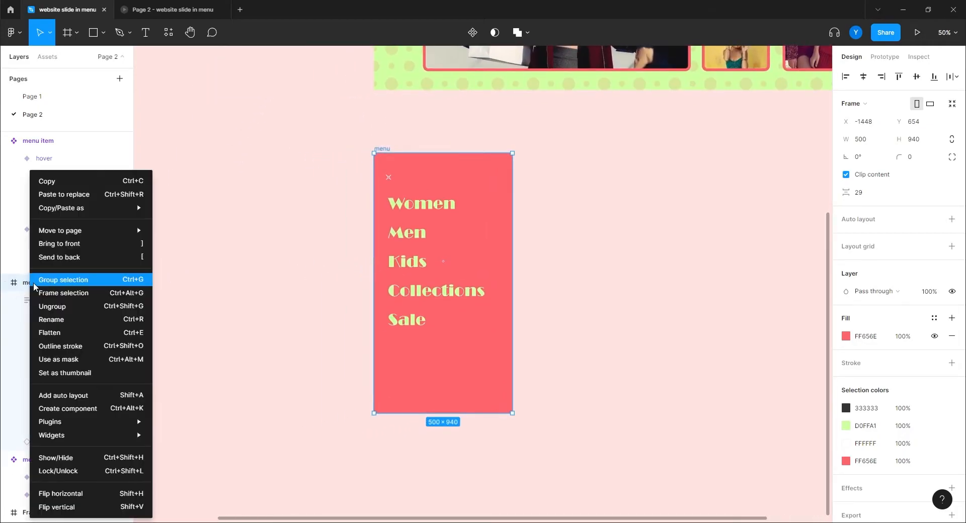
click(64, 292)
double_click(30, 283)
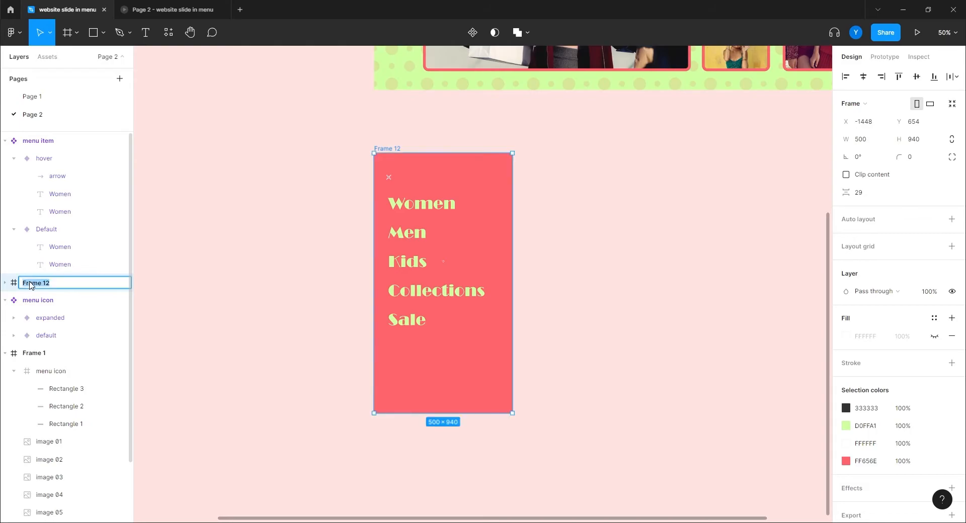
text(menu holder)
key(Return)
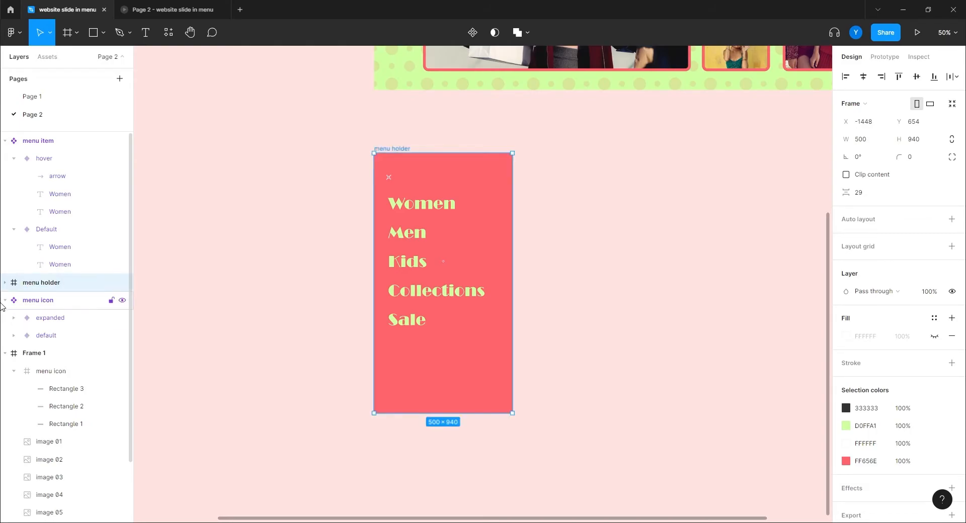
Step: Rename the auto-layout list Frame 11 inside the menu frame as "menu items"
click(5, 283)
click(26, 317)
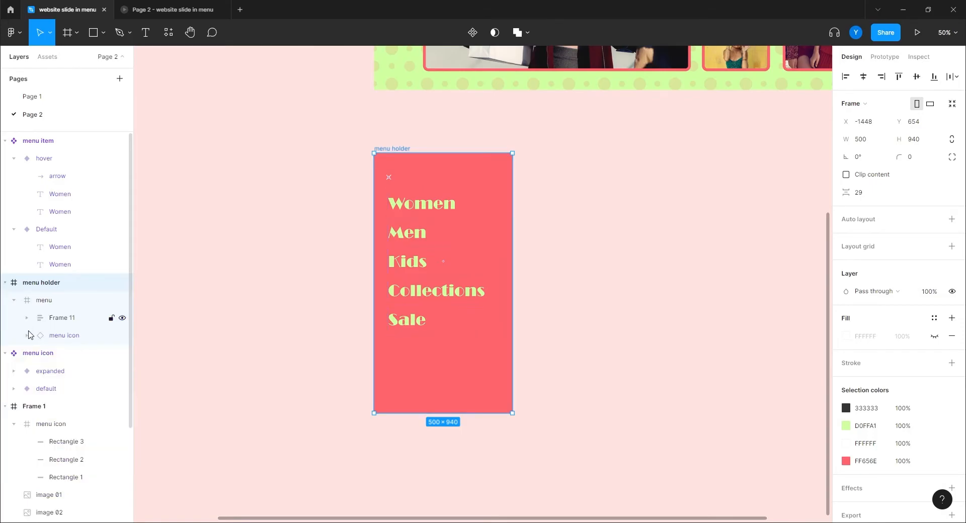
click(43, 302)
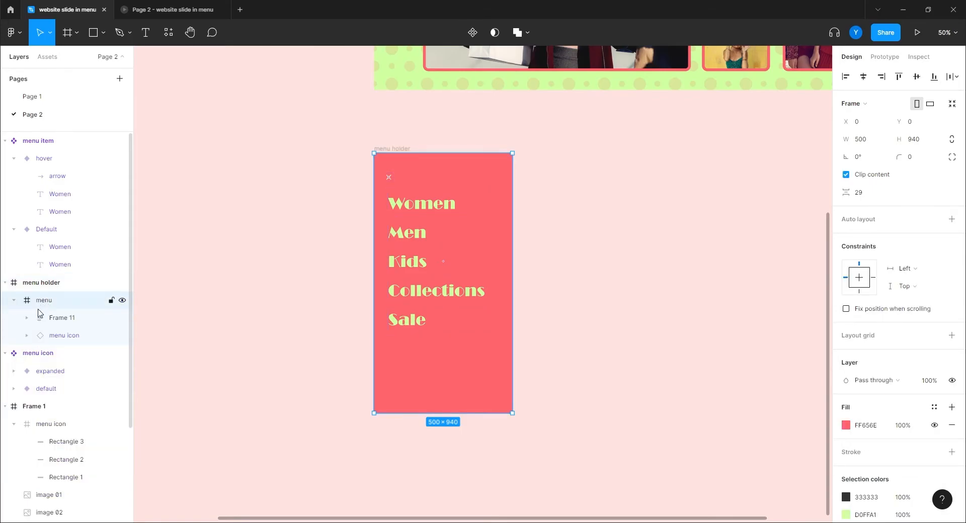
click(57, 320)
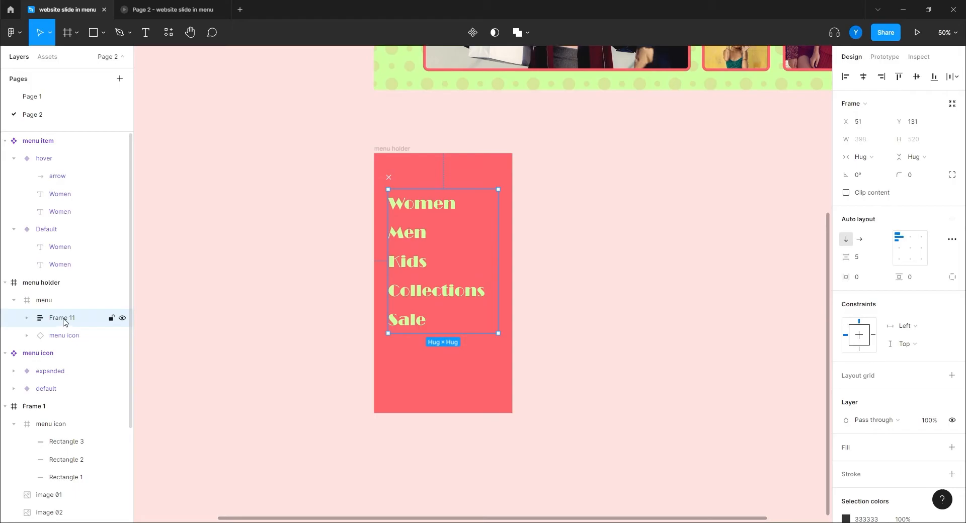
double_click(62, 318)
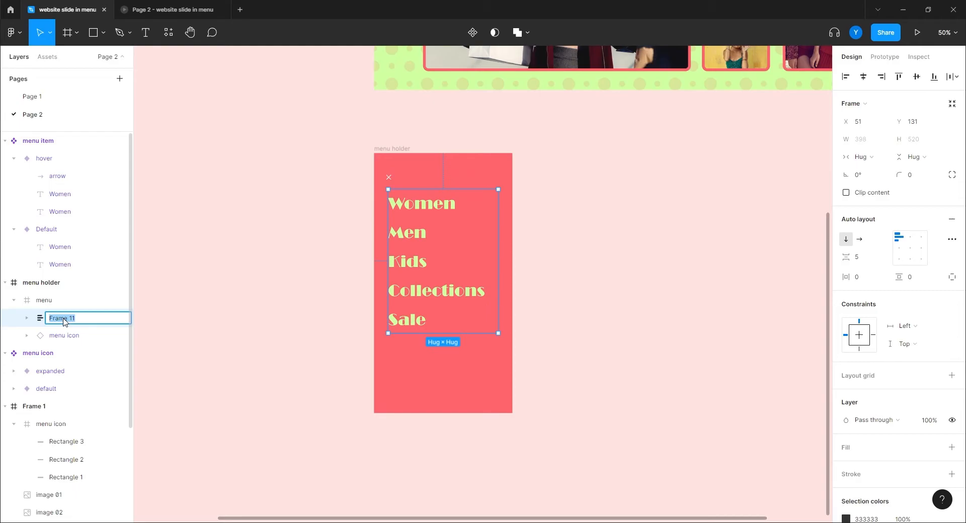
text(menu items)
key(Return)
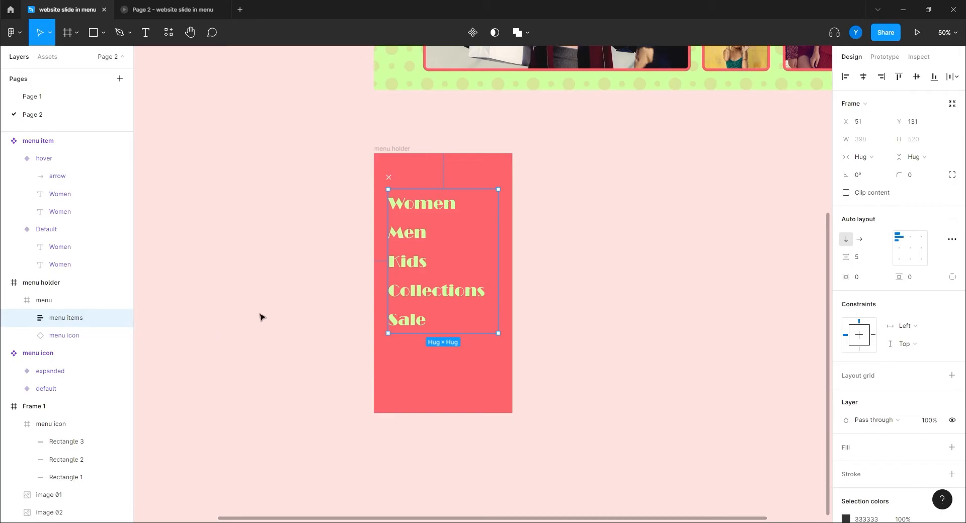
Step: Move the menu icon instance out of the menu frame so it sits directly in menu holder, above menu
drag(302, 207, 359, 438)
drag(323, 207, 512, 344)
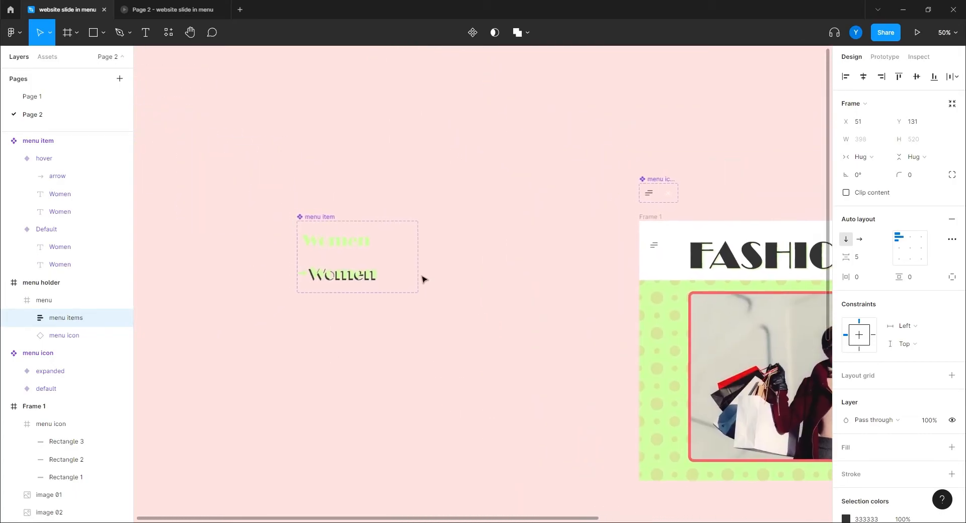
drag(456, 397, 334, 218)
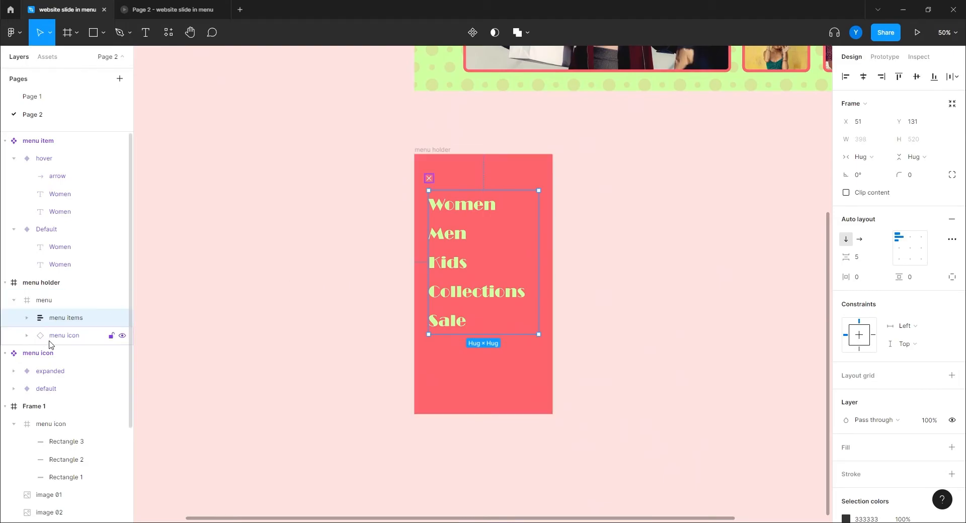
click(64, 338)
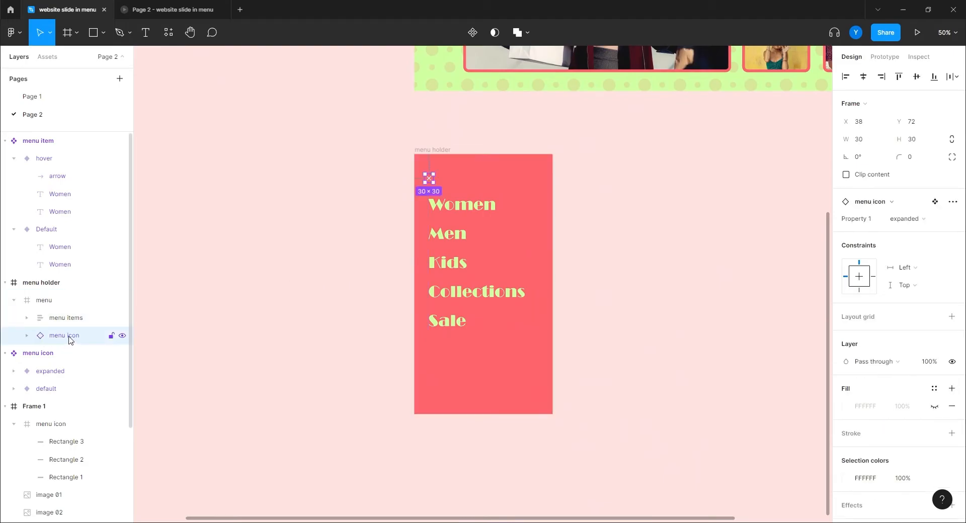
drag(63, 341, 47, 297)
click(14, 318)
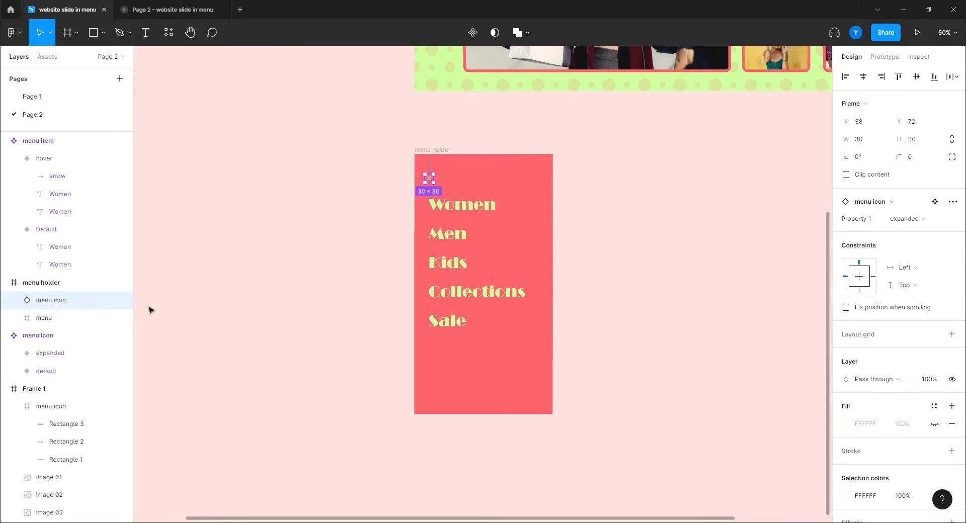
Step: Rename the menu holder frame as "menu holder / expanded"
drag(325, 140, 268, 392)
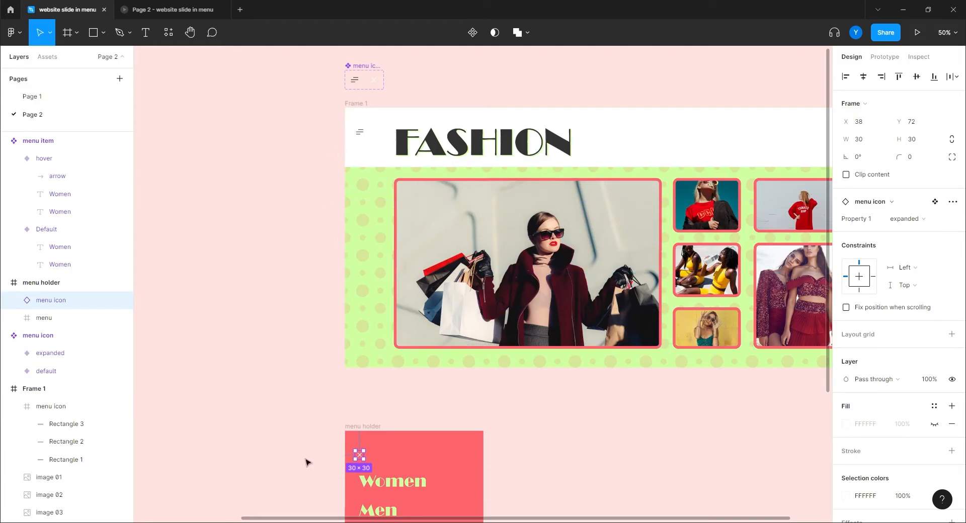
drag(308, 459, 371, 262)
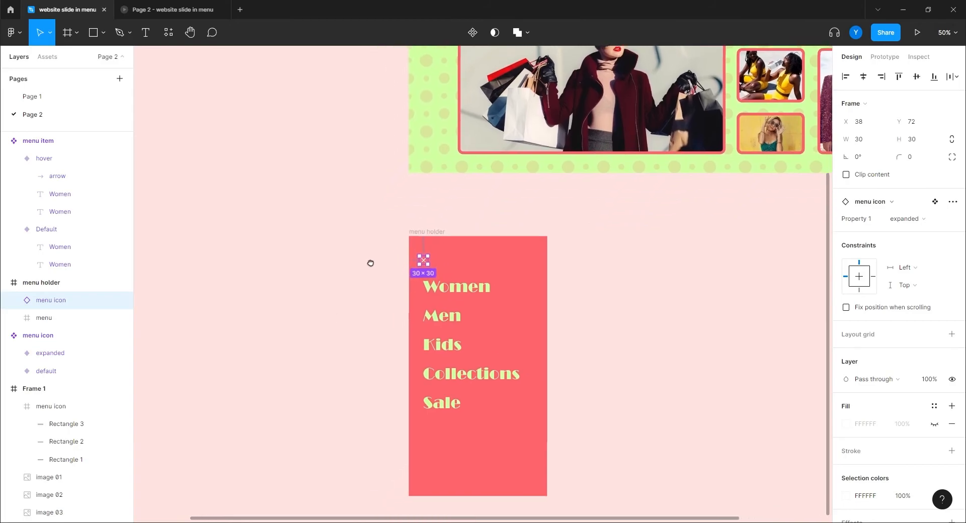
click(42, 318)
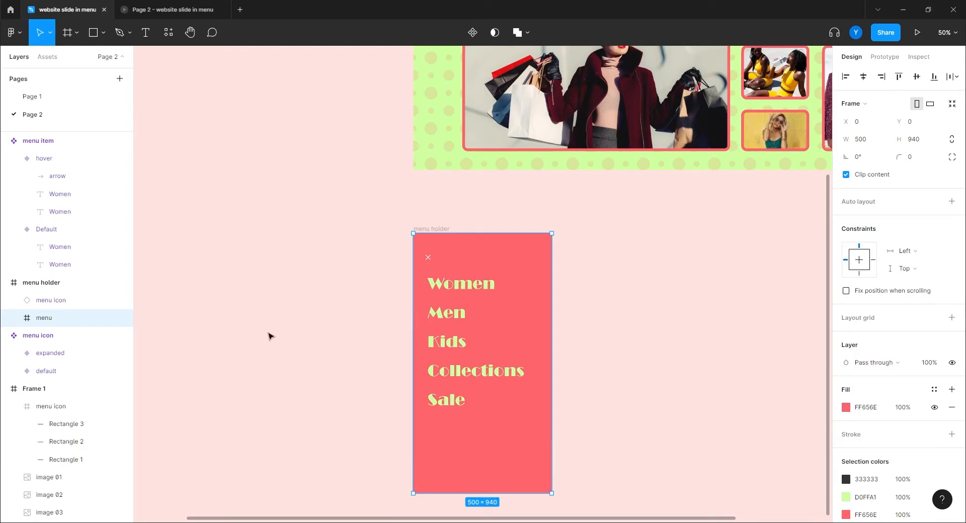
click(38, 283)
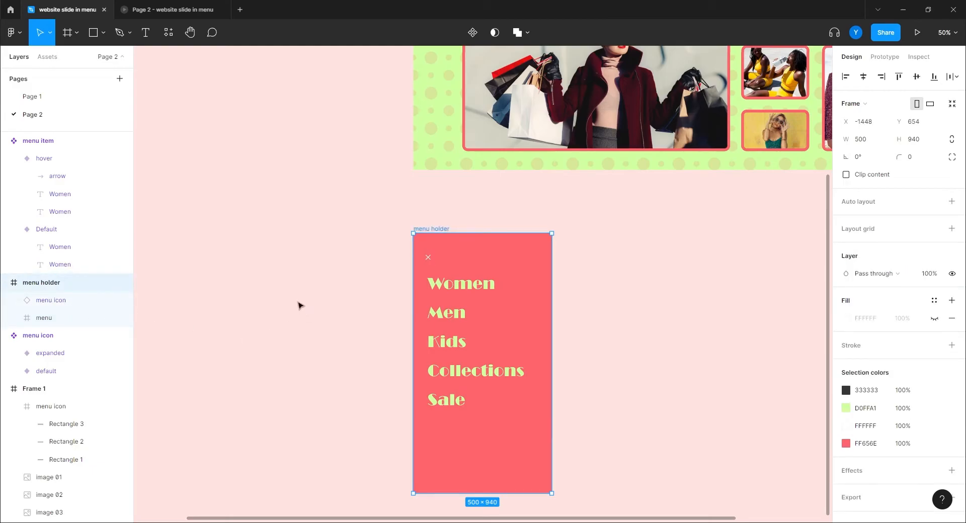
double_click(72, 284)
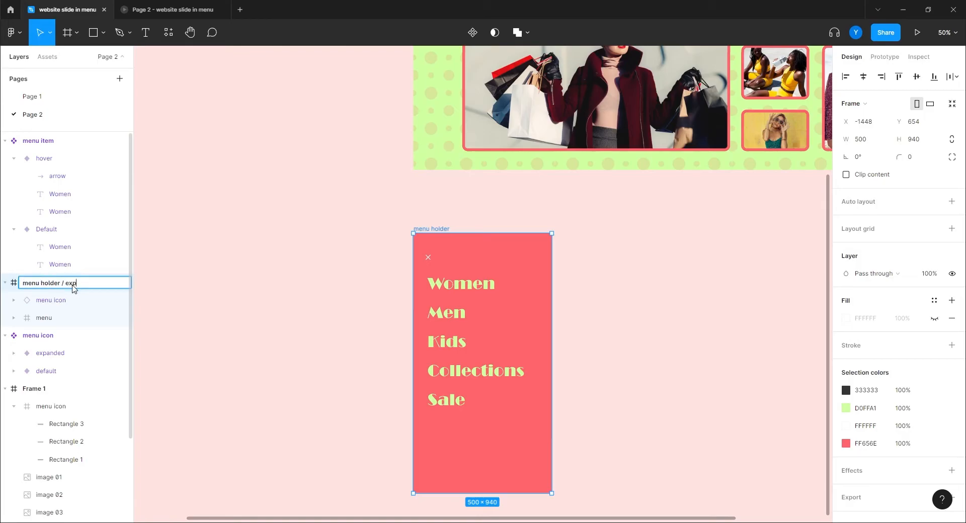
key(Return)
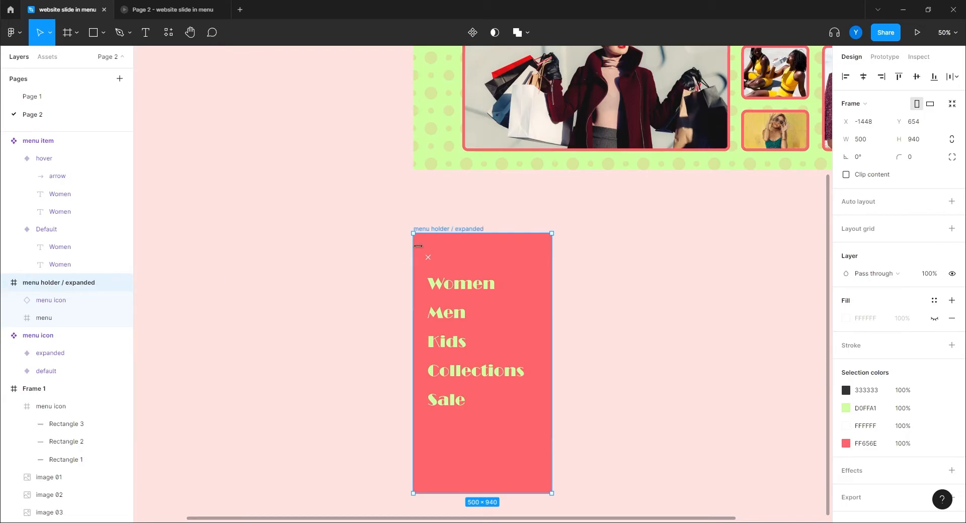
Step: Duplicate the menu holder / expanded frame to the right of the original and turn on clip content for both frames
drag(431, 230, 627, 229)
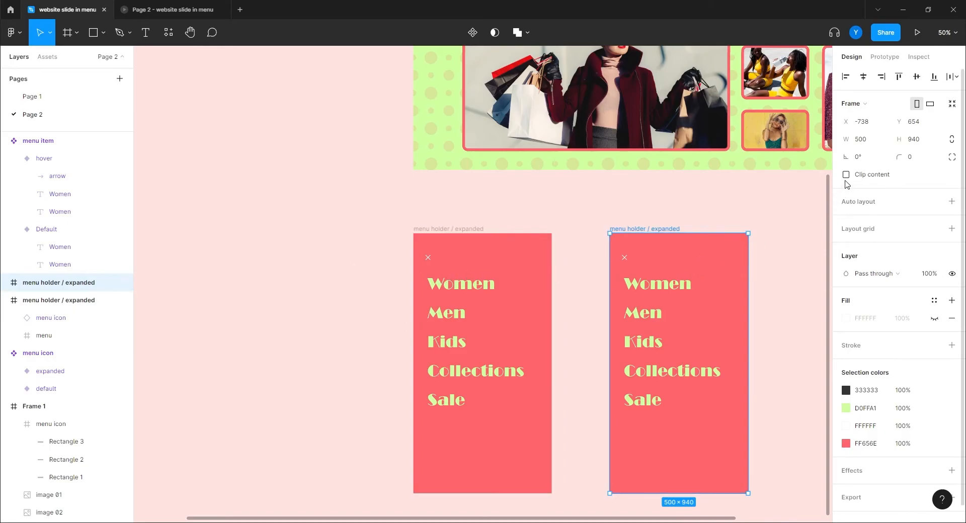
click(847, 175)
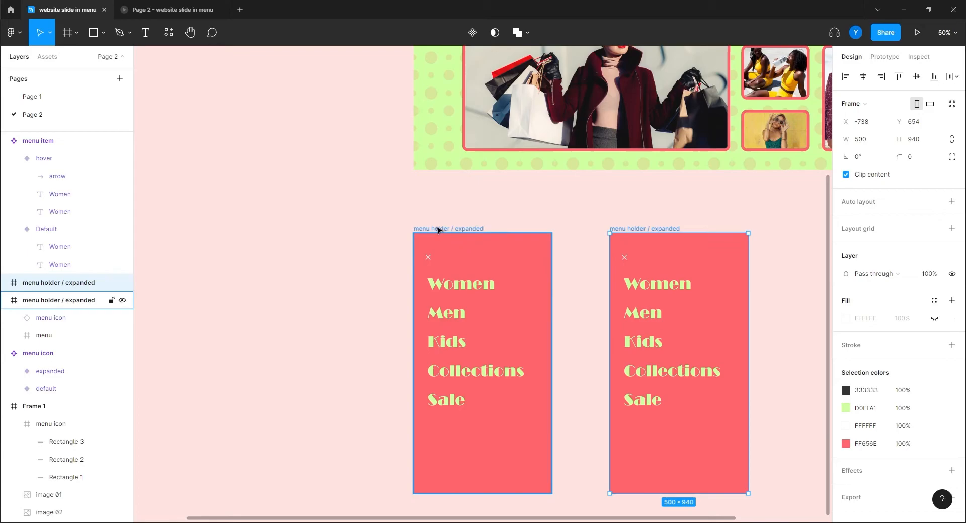
click(437, 230)
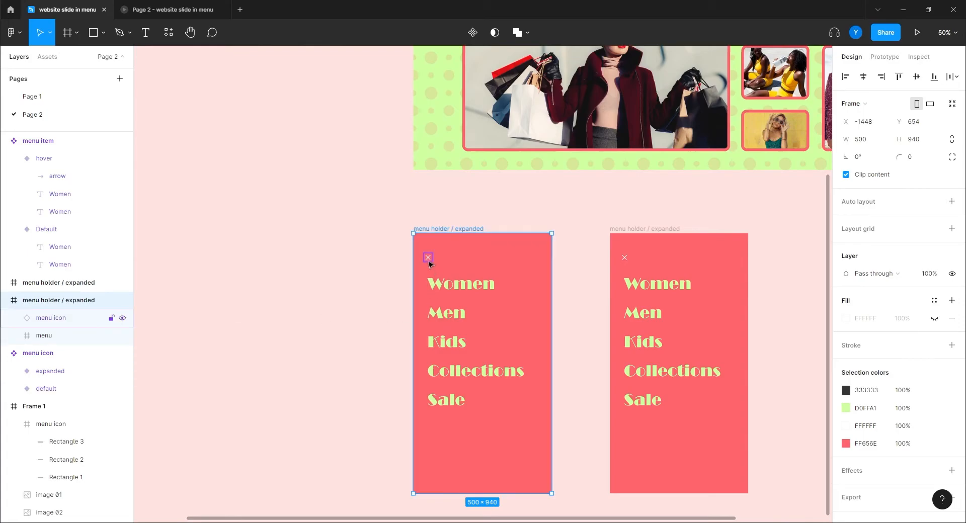
Step: Rename the original menu holder frame, on the left of the pair, as "menu holder / collapsed"
click(428, 259)
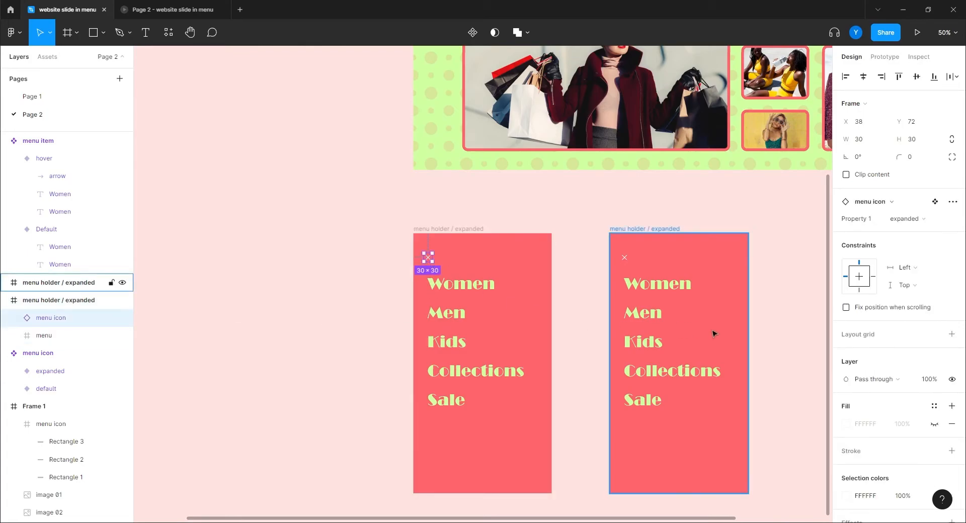
click(37, 286)
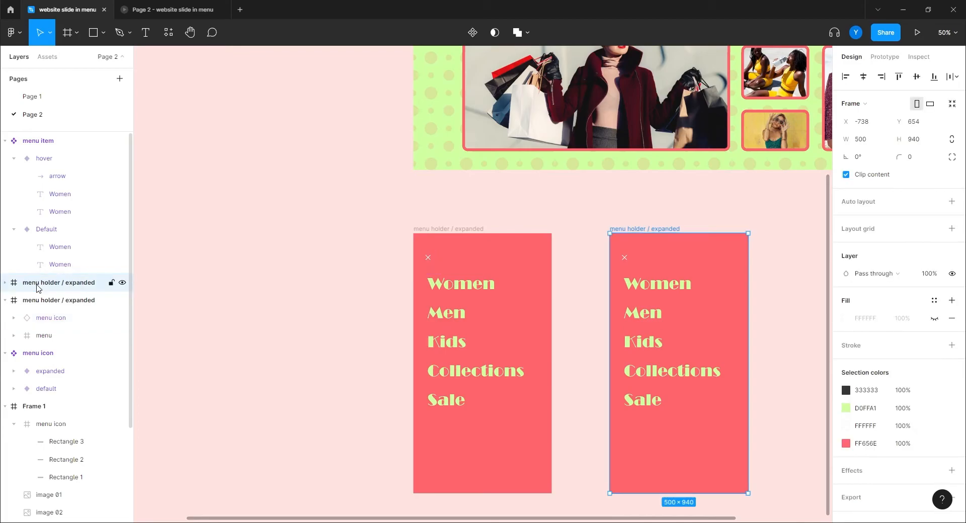
click(52, 301)
double_click(78, 302)
double_click(79, 302)
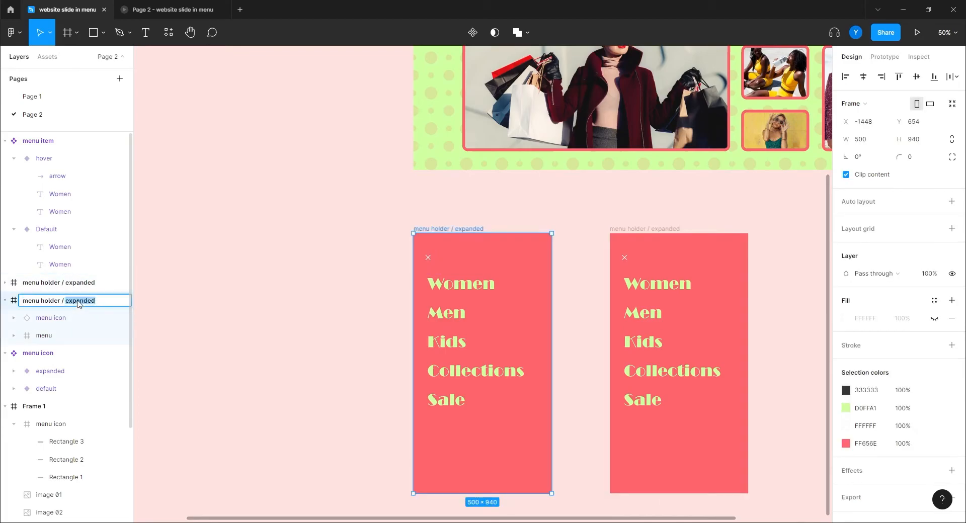
text(collaps)
key(Return)
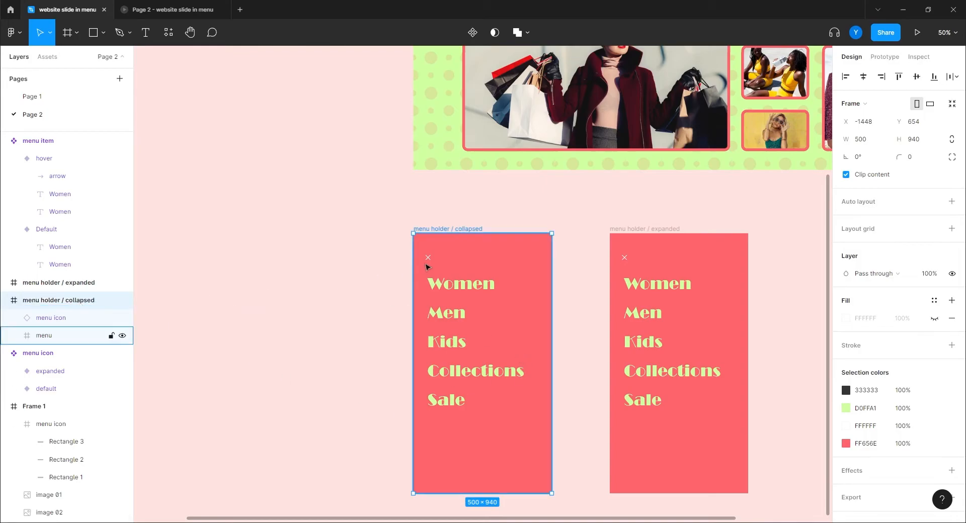
Step: Switch the menu icon instance in menu holder / collapsed to its default variant
click(428, 259)
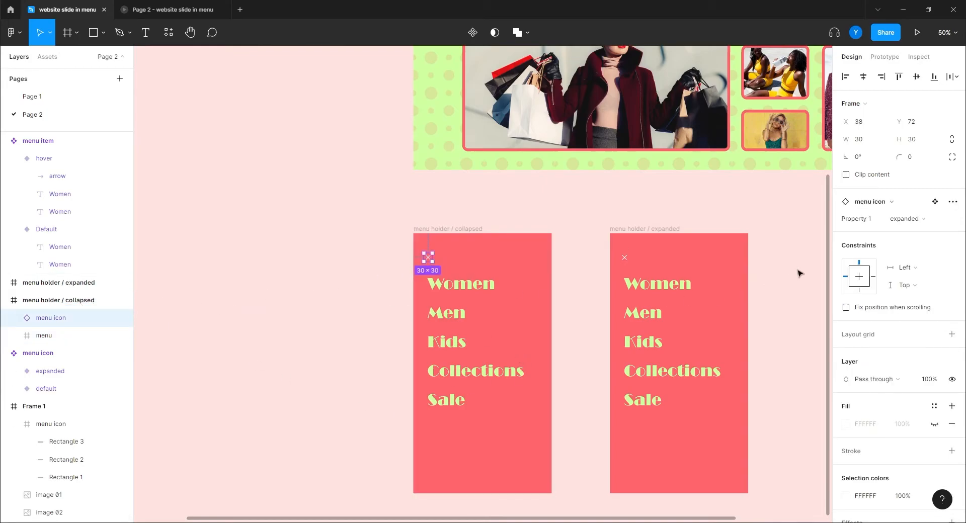
click(915, 223)
click(919, 207)
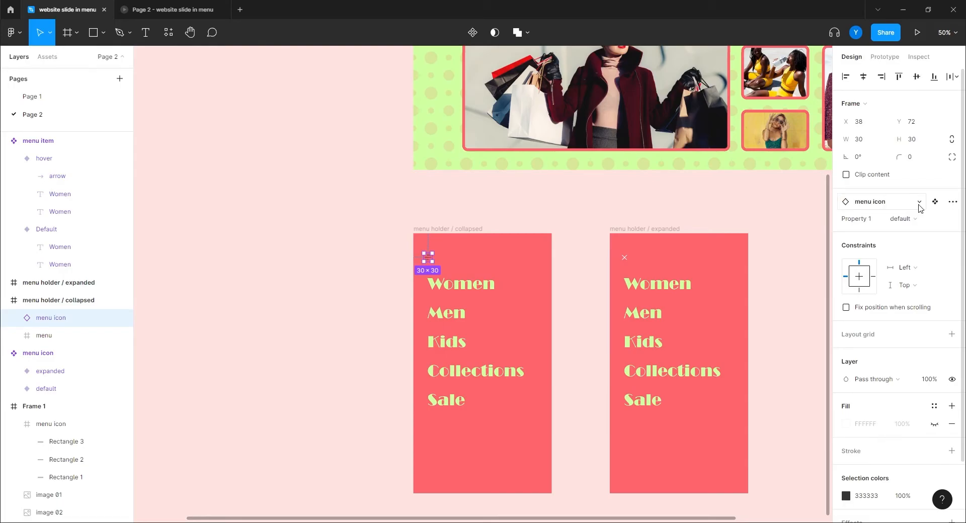
click(275, 204)
Step: Delete the menu holder / collapsed frame, keeping only menu holder / expanded
drag(344, 108, 286, 345)
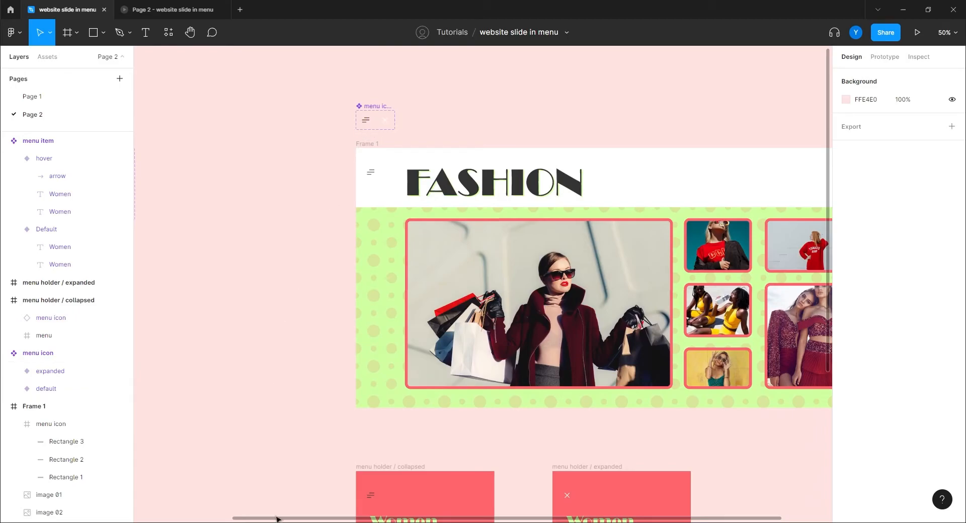
drag(289, 468, 423, 222)
click(593, 185)
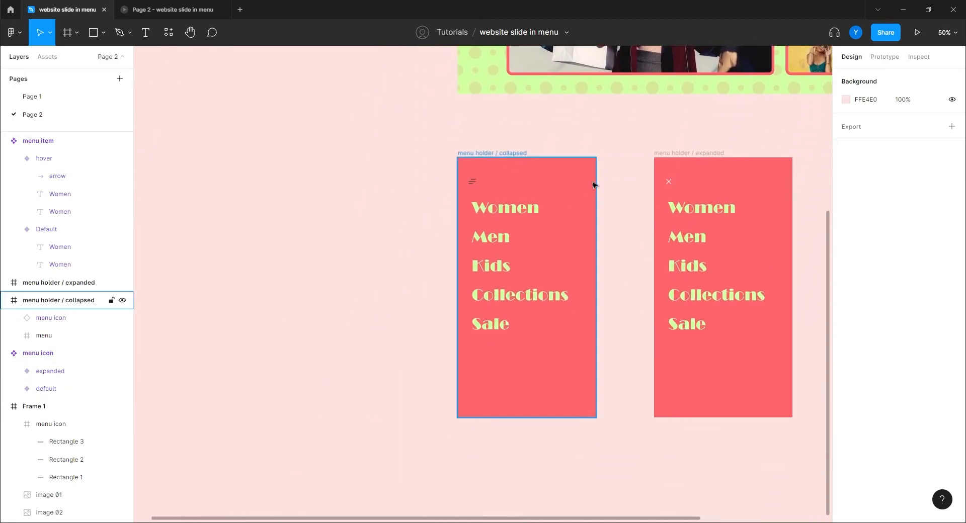
click(593, 185)
click(47, 340)
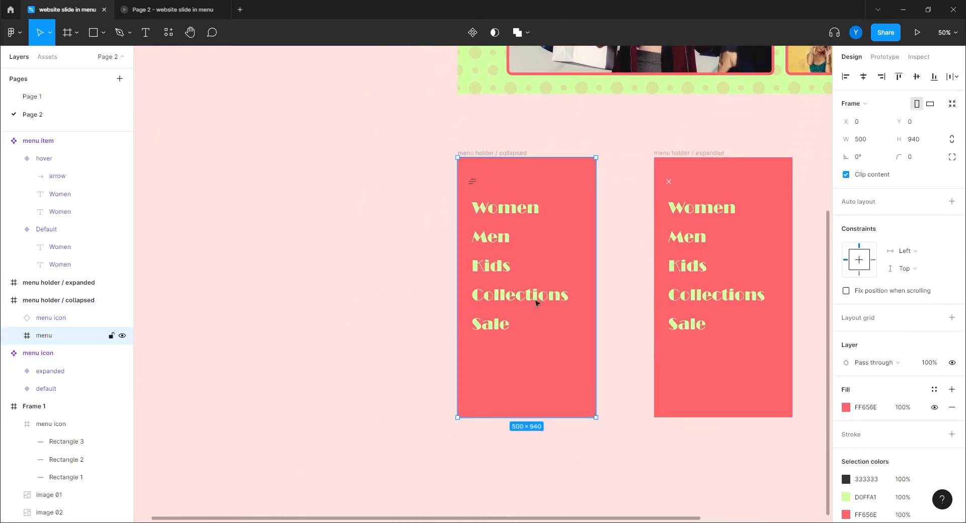
drag(614, 300, 425, 319)
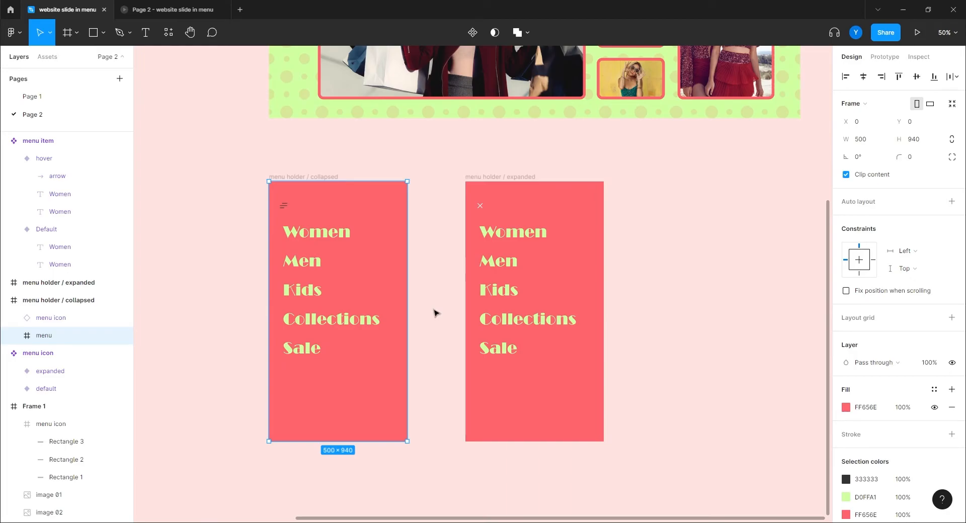
click(285, 177)
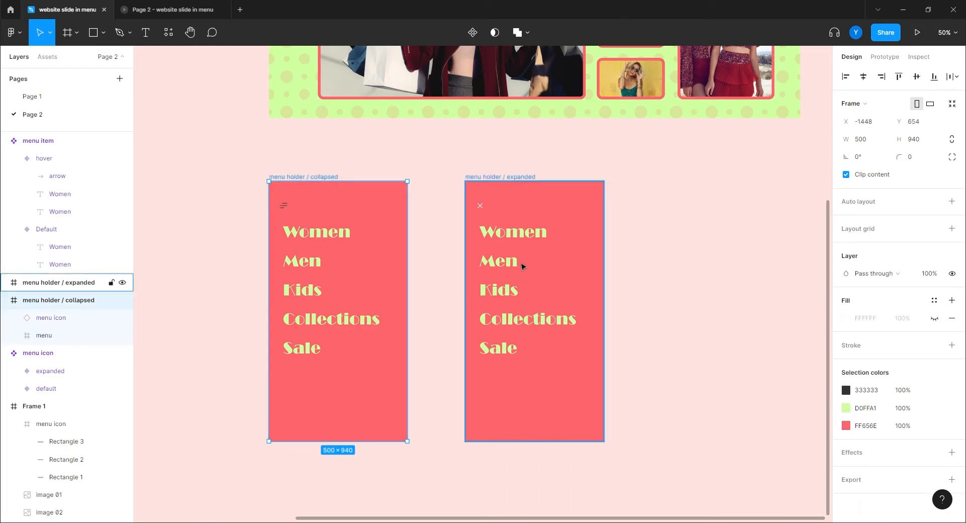
key(Delete)
Step: Widen the menu holder / expanded frame to 522 and draw a 50 × 940 full-height rectangle near the menu's right edge
click(501, 177)
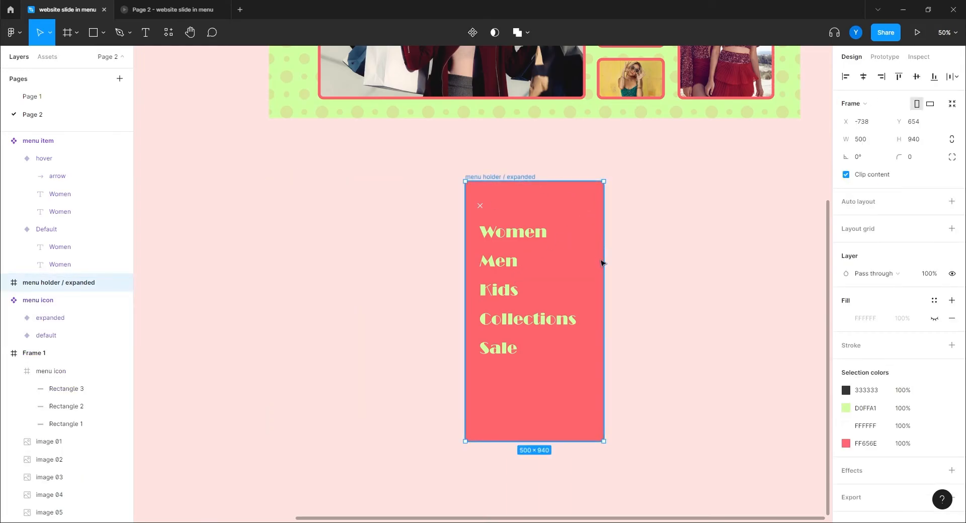
drag(604, 262, 610, 262)
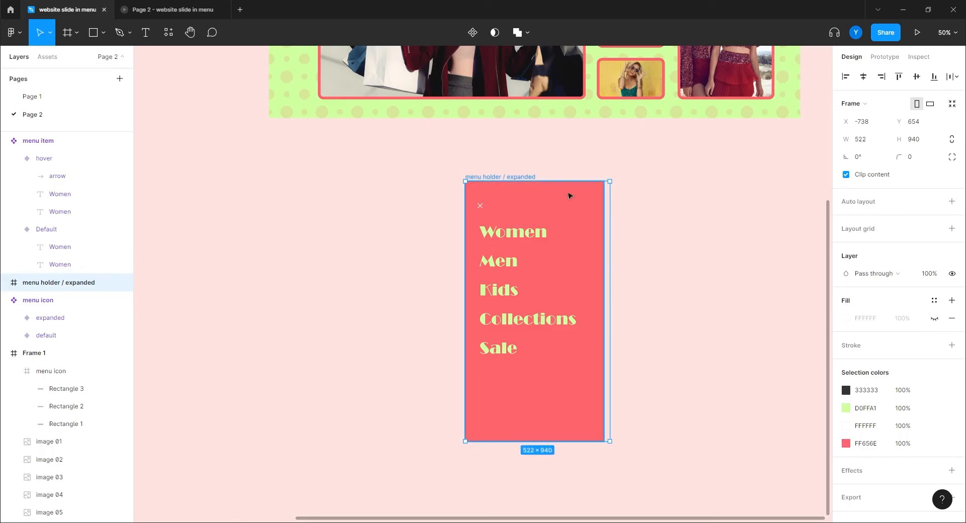
click(93, 32)
mouse_move(599, 221)
mouse_down()
mouse_move(566, 446)
mouse_move(585, 445)
mouse_up()
drag(594, 223, 591, 182)
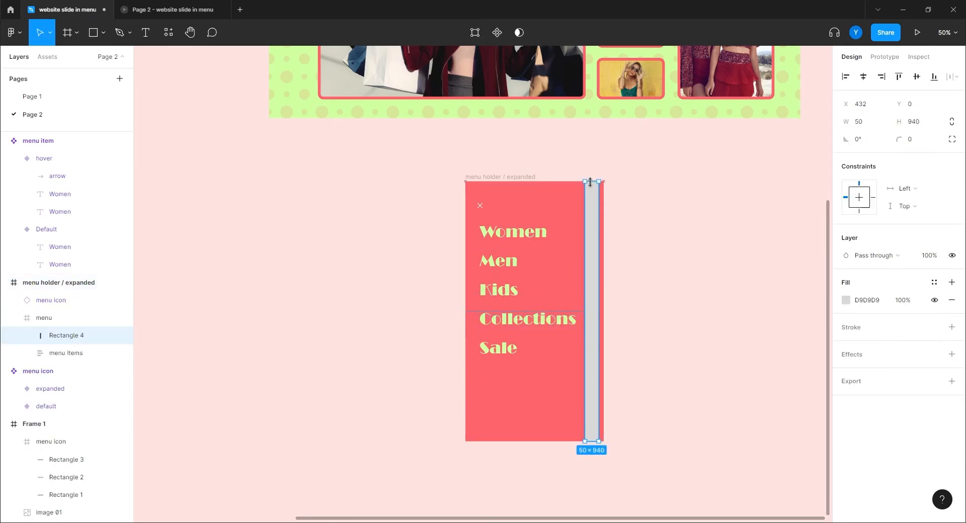
Step: Fill the new rectangle with 333333 and rename it as "hard shadow"
click(866, 301)
text(333333)
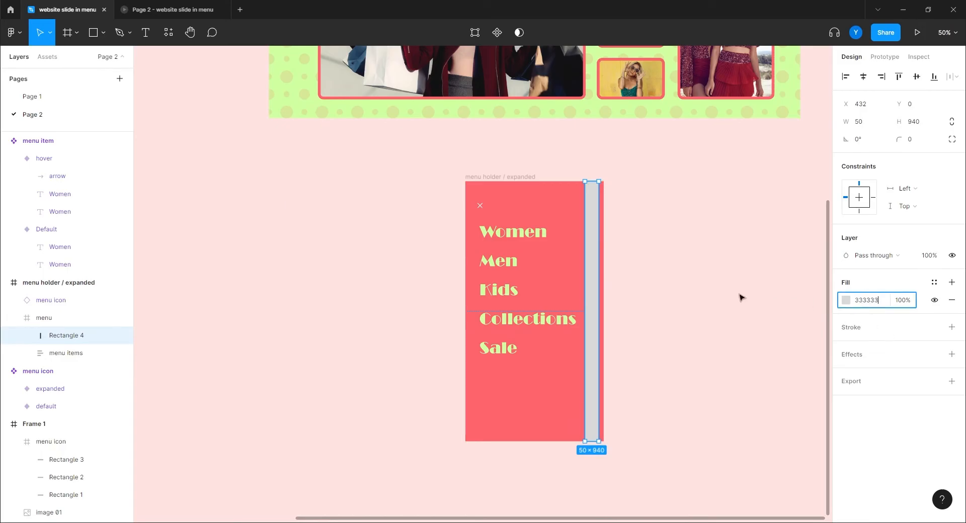
key(Return)
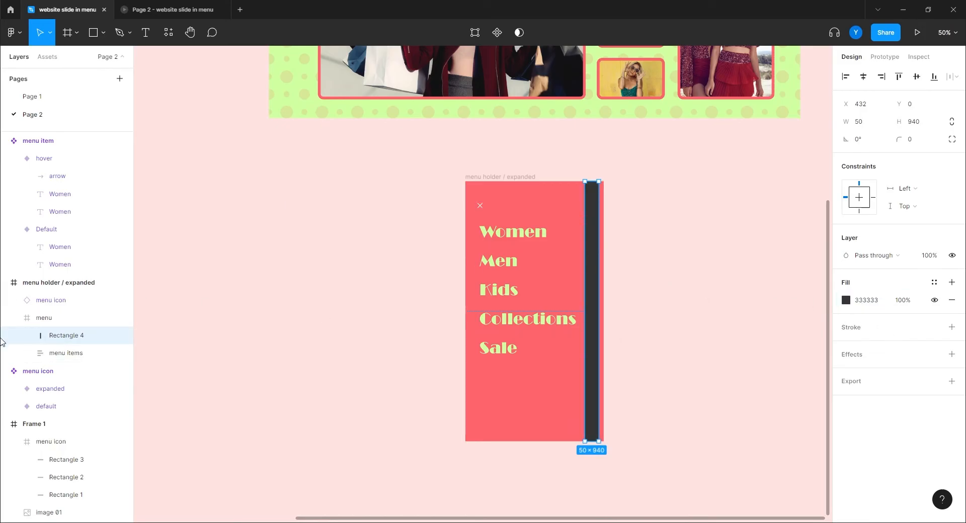
double_click(55, 336)
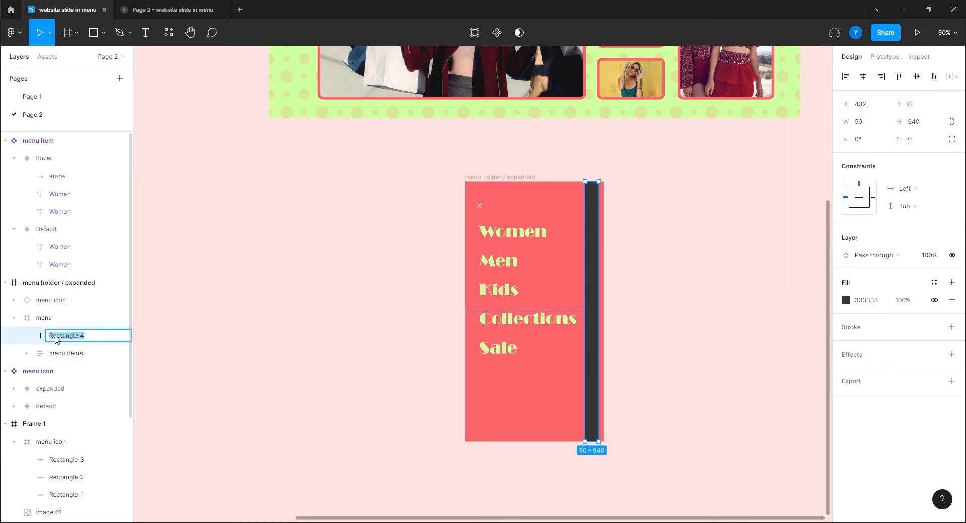
text(hard shadow)
key(Return)
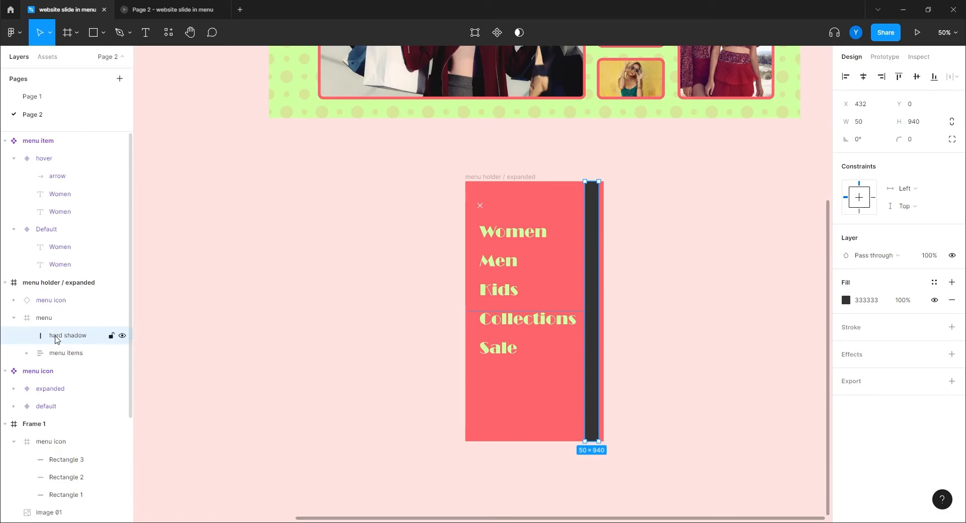
Step: Place hard shadow behind the menu frame, directly in menu holder / expanded, at X 488 with a width of 34
drag(55, 340, 67, 362)
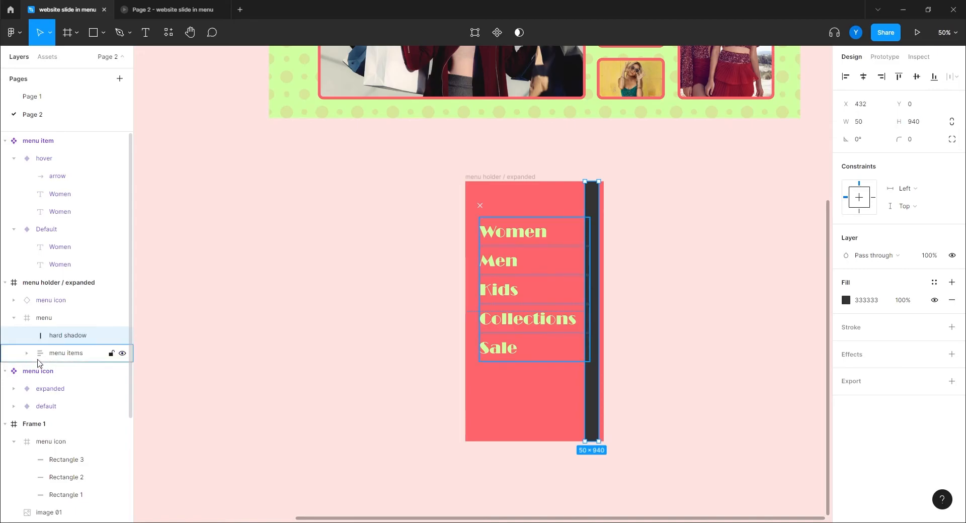
mouse_move(58, 337)
mouse_down()
mouse_move(38, 341)
mouse_move(31, 368)
mouse_move(61, 352)
mouse_up()
key(shift+Right)
key(shift+Right)
key(shift+Right)
key(shift+Right)
key(shift+Right)
key(Left)
key(Left)
key(Left)
key(Left)
key(Left)
key(Left)
key(Left)
key(Left)
key(Left)
key(Left)
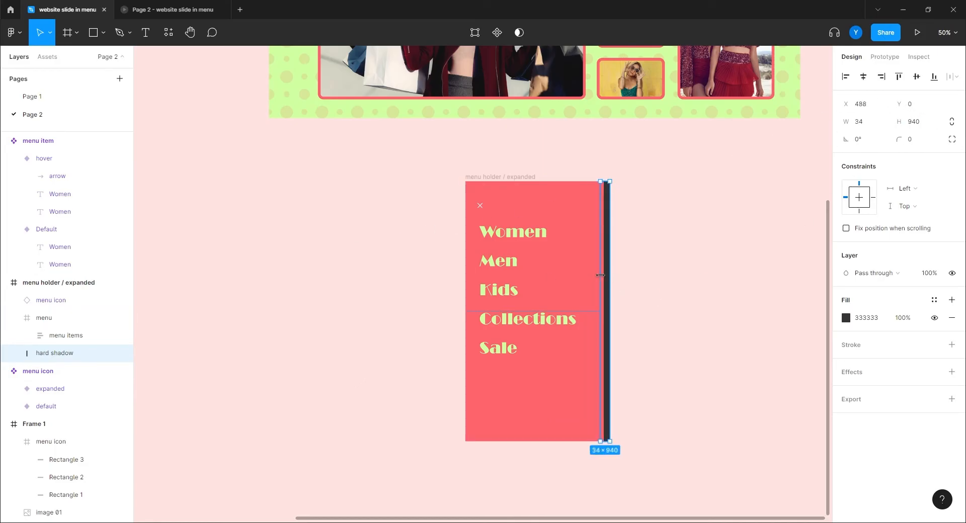
click(380, 281)
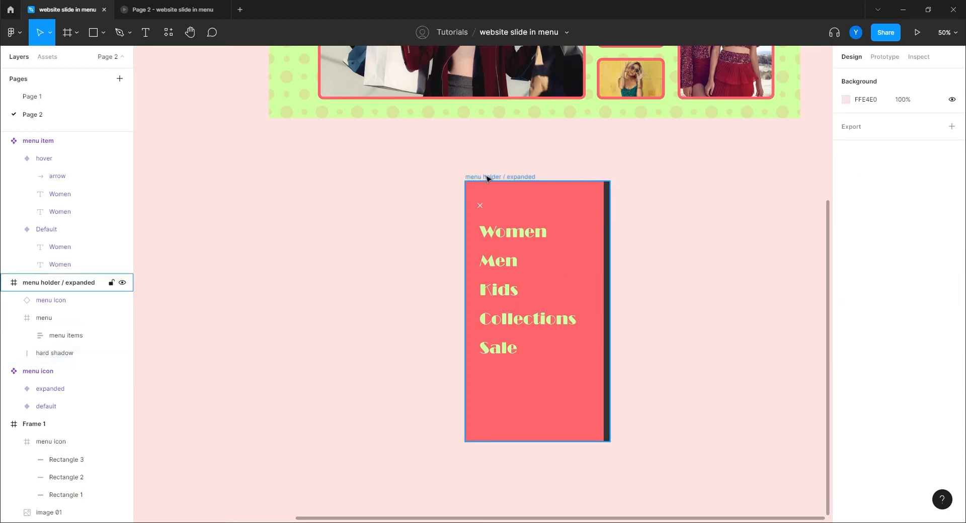
Step: Duplicate the menu holder / expanded frame to its left and rename the copy as "menu holder / collapsed"
alt+drag(484, 176, 292, 178)
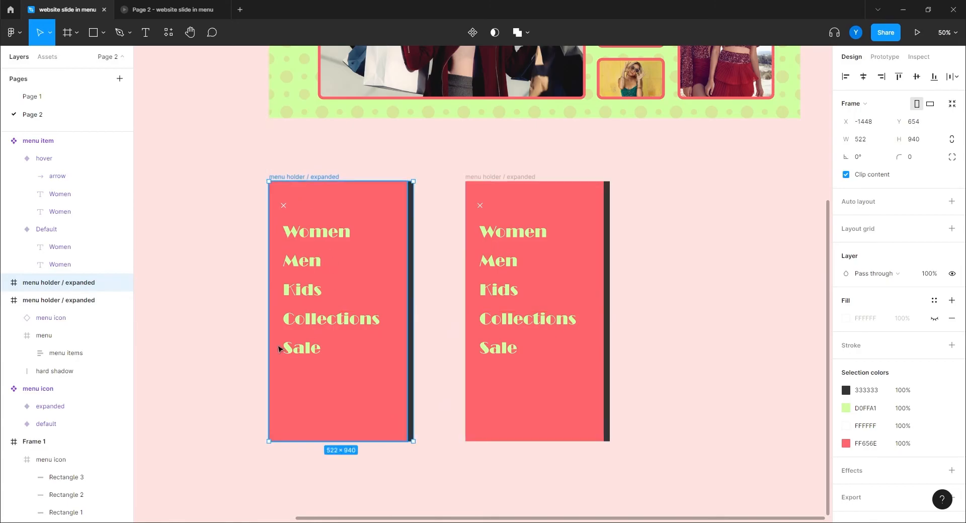
double_click(80, 283)
double_click(81, 283)
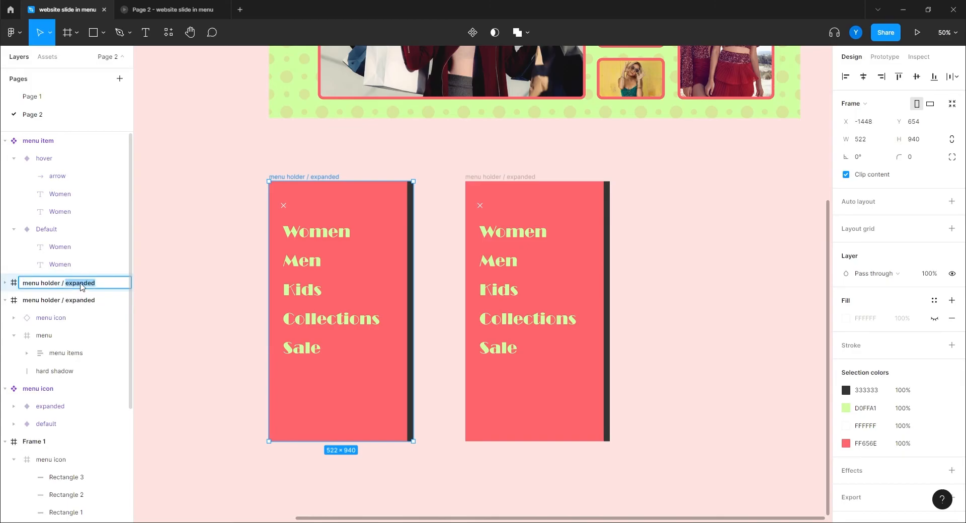
text(collaps)
key(Return)
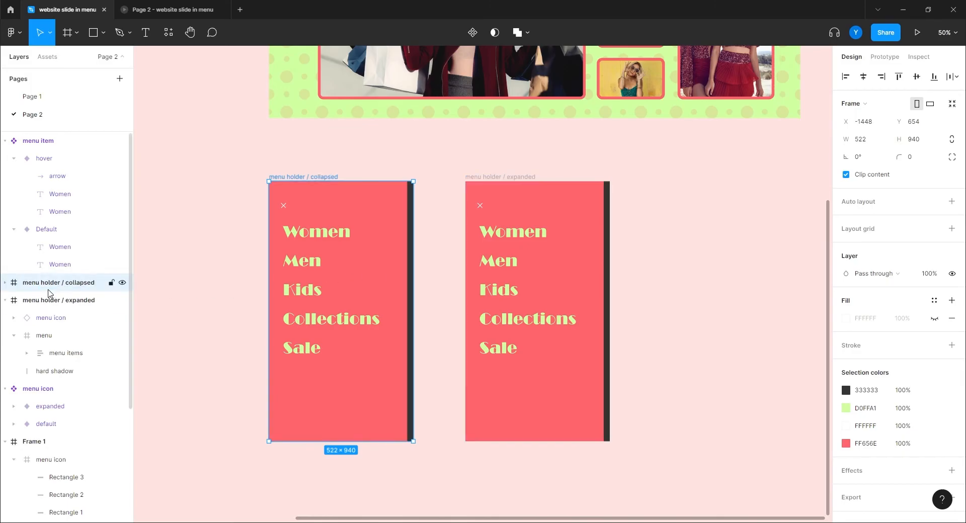
Step: Move menu and hard shadow together to the left in menu holder / collapsed, leaving only a narrow strip around the menu icon inside the frame
click(5, 284)
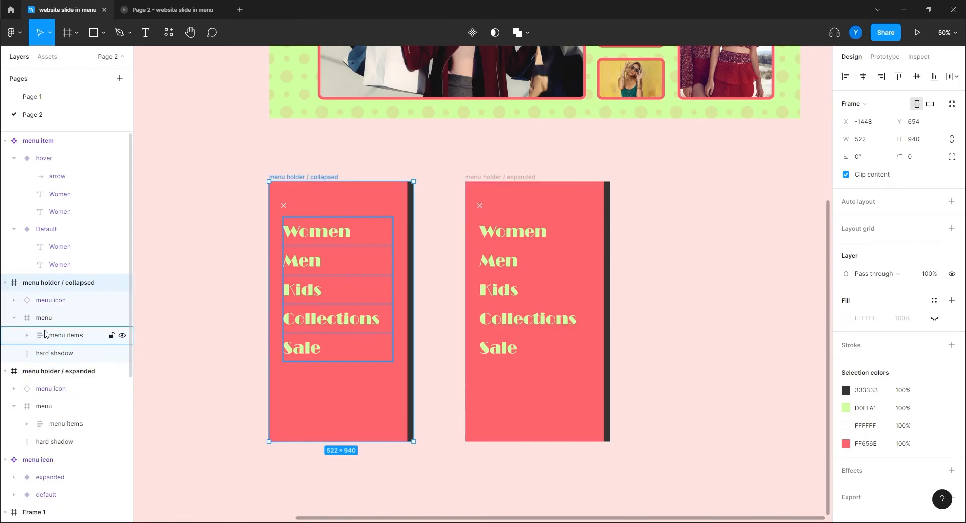
click(14, 318)
click(51, 322)
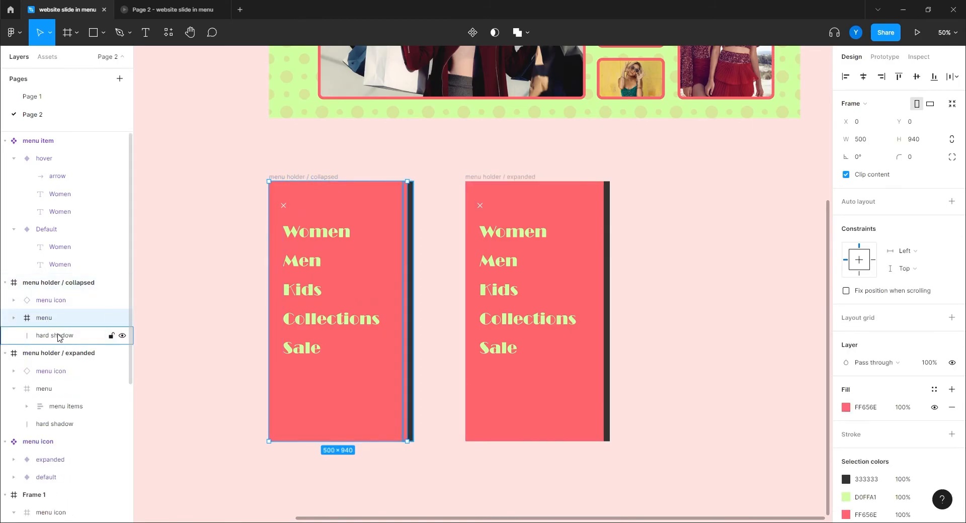
shift+click(64, 337)
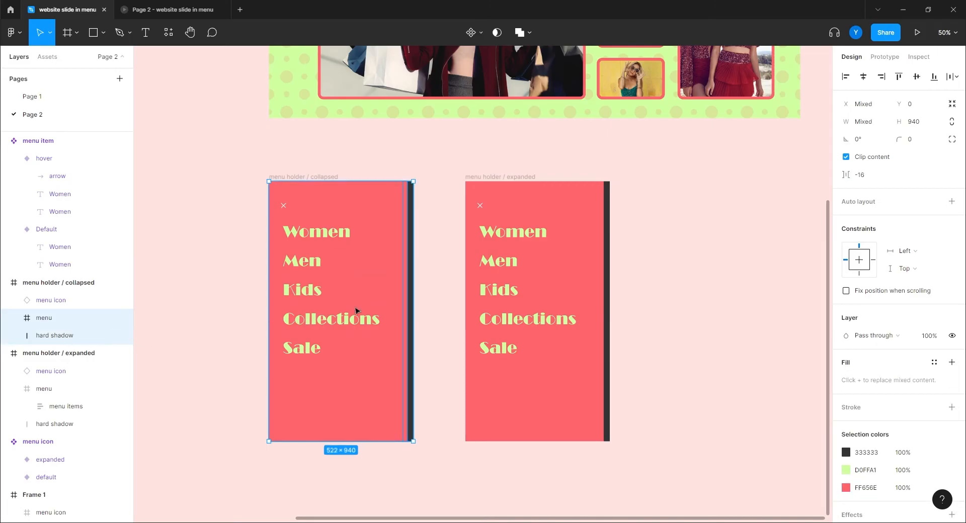
drag(395, 311, 311, 311)
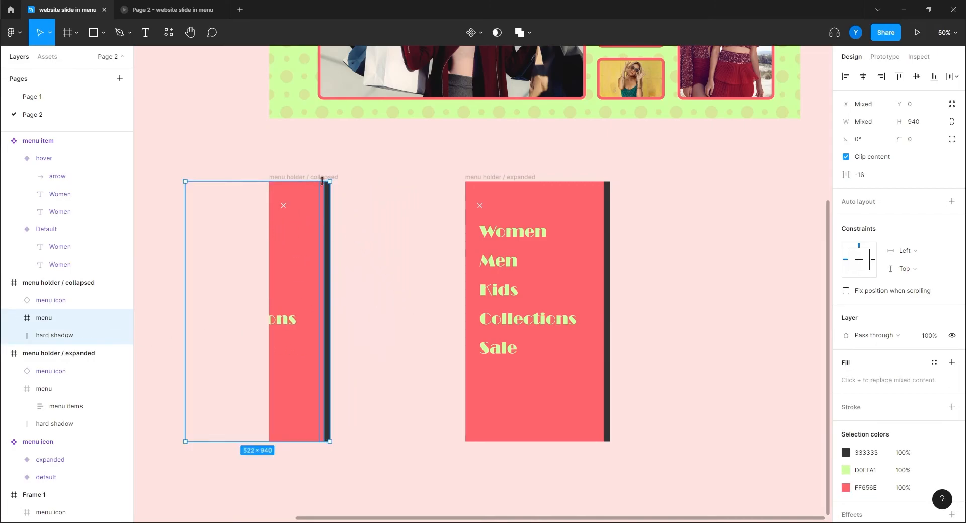
key(Left)
key(Left)
key(Left)
key(Left)
key(Left)
key(Left)
key(Left)
key(Left)
key(Left)
key(Left)
key(Left)
key(Left)
key(Left)
key(Left)
key(Left)
key(Left)
key(Left)
key(Left)
key(Left)
key(Left)
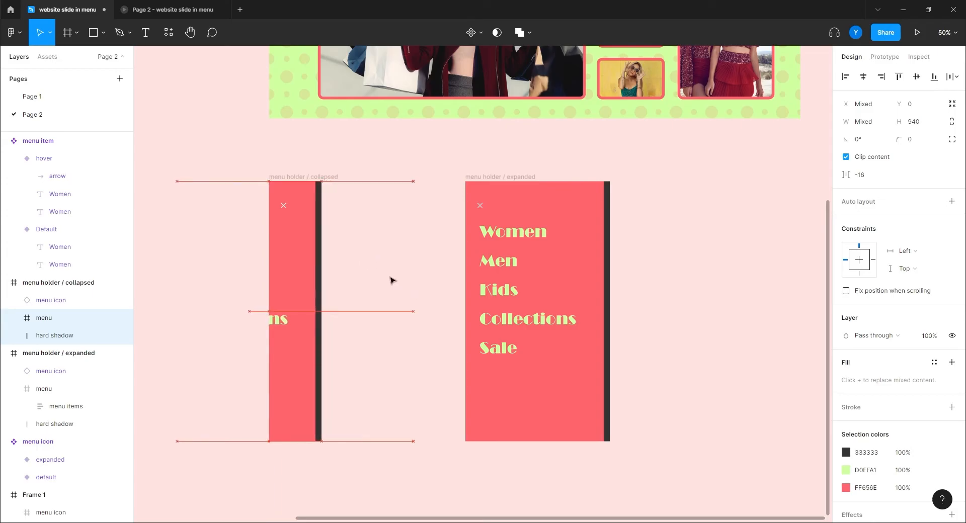
key(Left)
key(Left)
key(Left)
key(Left)
key(Left)
key(Left)
key(Left)
key(Left)
key(Left)
key(Left)
key(Left)
key(Left)
key(Left)
key(Left)
key(Left)
key(Left)
key(Left)
key(Left)
key(Left)
key(Left)
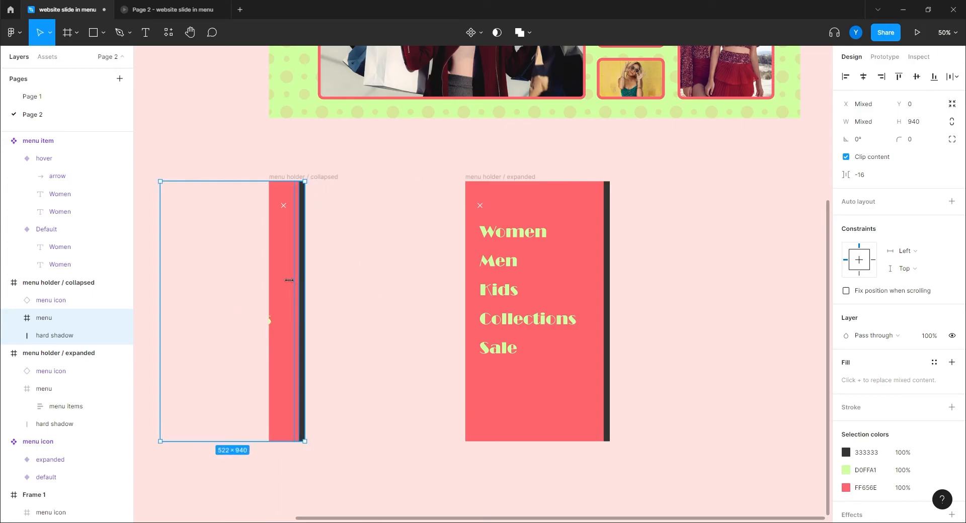
Step: Set the menu icon instance in the new menu holder / collapsed frame to its default variant
ctrl+click(283, 206)
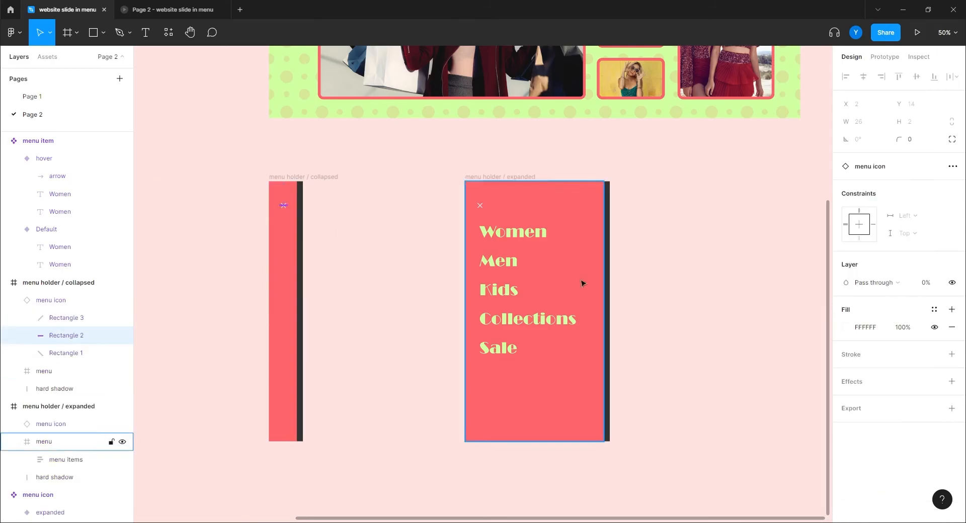
click(166, 252)
click(58, 304)
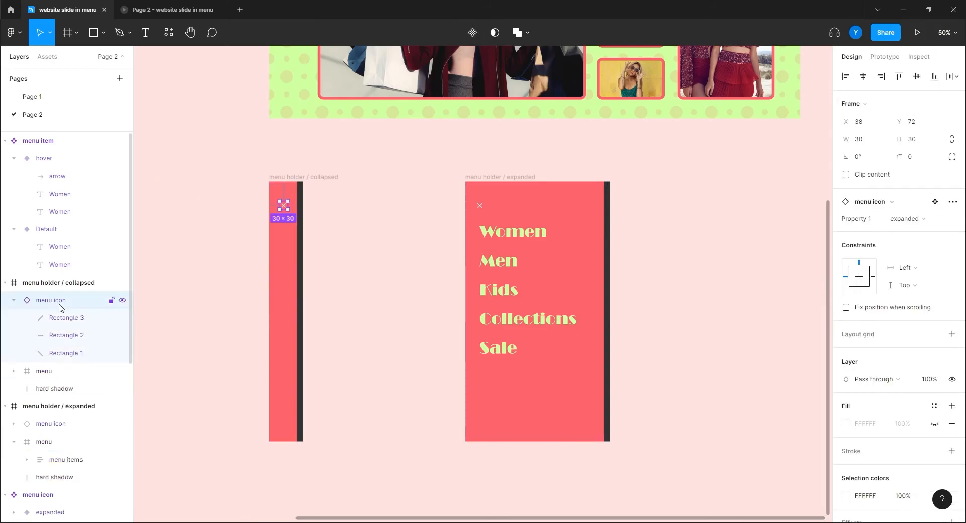
click(14, 301)
click(904, 218)
click(901, 204)
drag(355, 157, 409, 183)
key(ctrl+plus)
drag(299, 272, 458, 241)
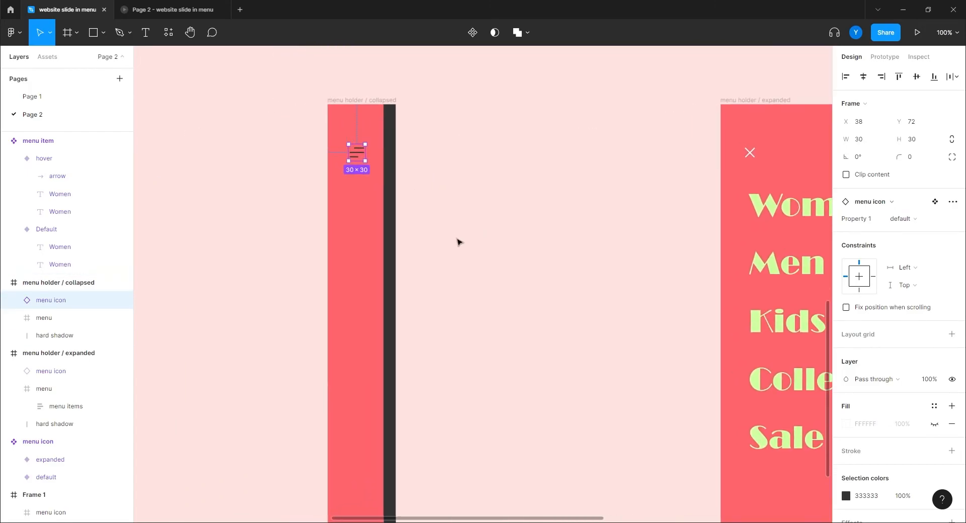
Step: Shift hard shadow left with a width of 38 and move the menu frame to X -499 in menu holder / collapsed
click(52, 335)
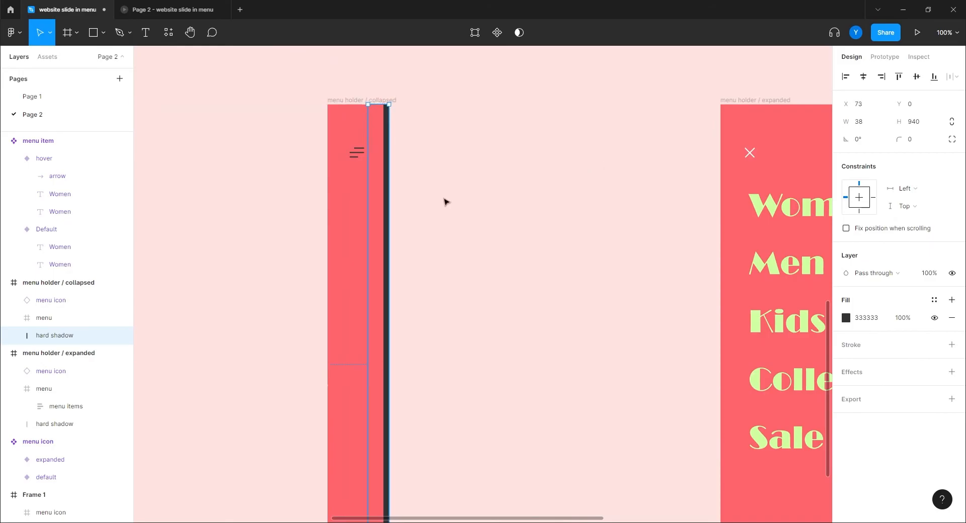
click(41, 318)
key(shift+Left)
key(shift+Left)
key(shift+Left)
key(shift+Left)
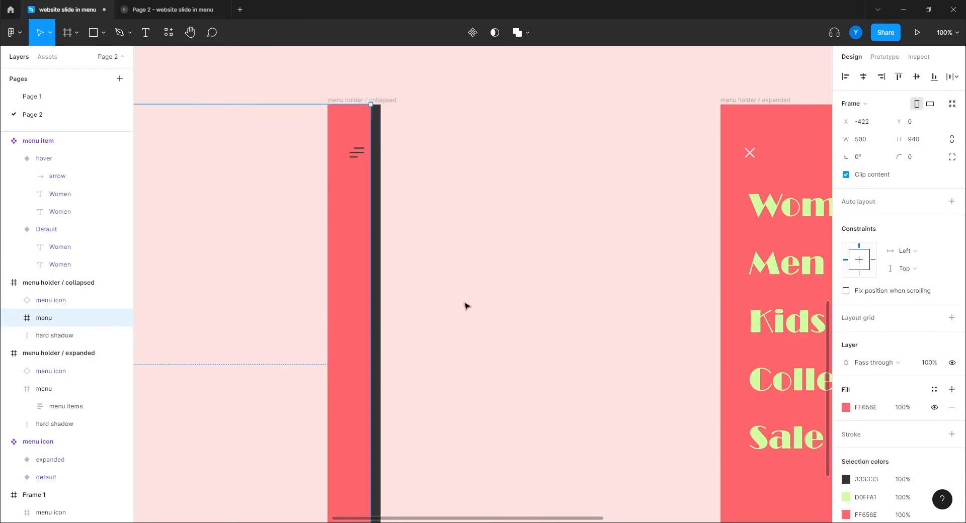
key(shift+Left)
key(shift+Left)
key(shift+Left)
key(shift+Left)
key(shift+Left)
key(shift+Left)
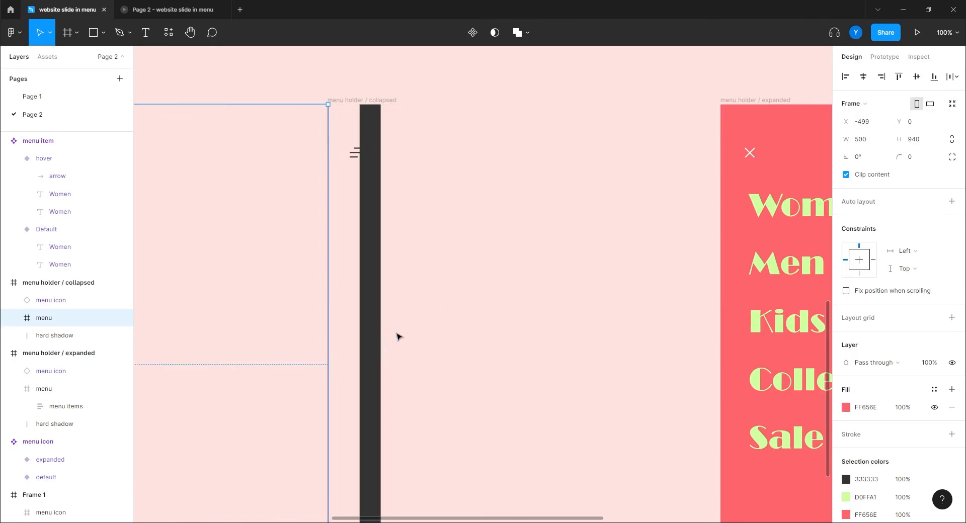
Step: Move the hard shadow left to X -59 in menu holder / collapsed, completely outside the frame
click(478, 330)
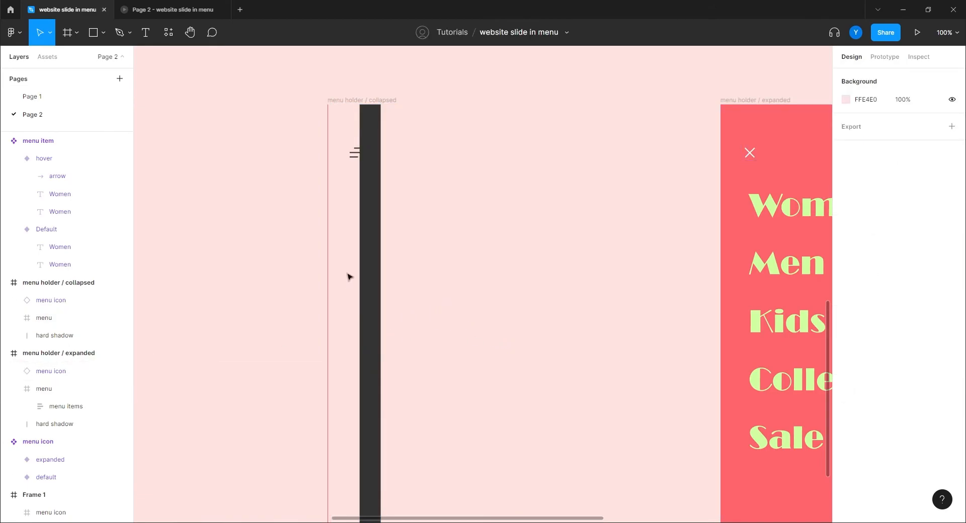
click(354, 100)
click(41, 318)
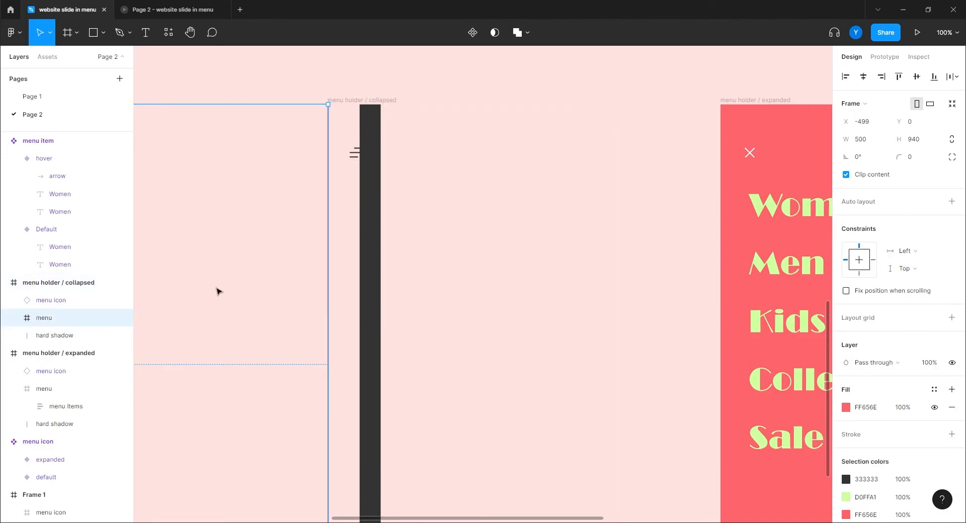
click(379, 302)
key(Left)
key(Left)
key(Left)
key(Left)
key(Left)
key(Left)
key(Left)
key(Left)
key(Left)
key(Left)
key(Left)
key(Left)
key(Left)
key(Left)
key(Left)
key(Left)
key(Left)
key(Left)
key(Left)
key(Left)
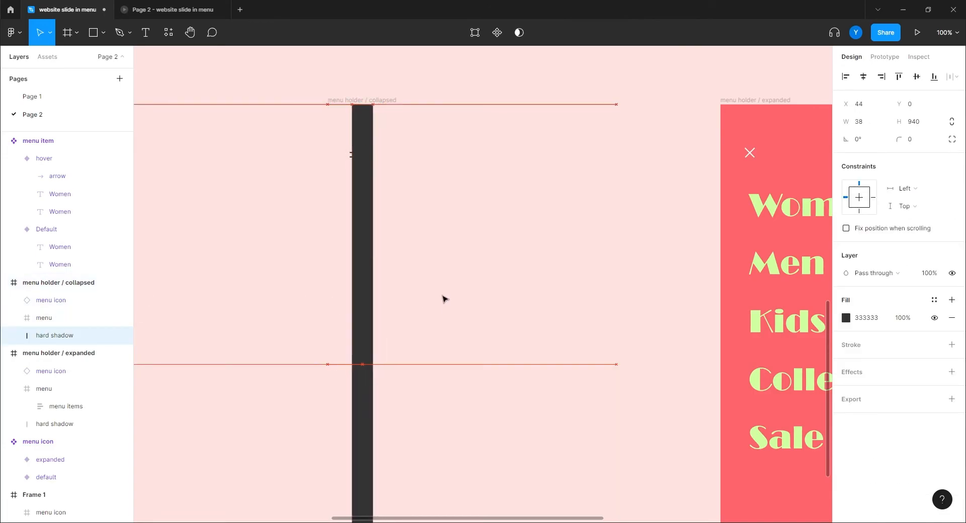
key(Left)
key(Left)
key(Left)
key(Left)
key(Left)
key(Left)
key(Left)
key(Left)
key(Left)
key(Left)
key(Left)
key(Left)
key(Left)
key(Left)
key(Left)
key(Left)
key(Left)
key(Left)
key(Left)
key(Left)
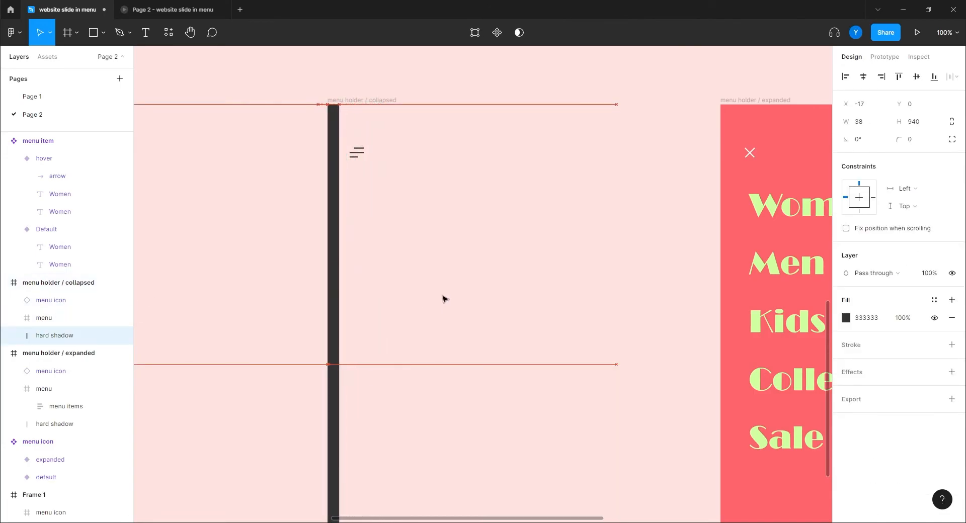
key(Left)
key(Left)
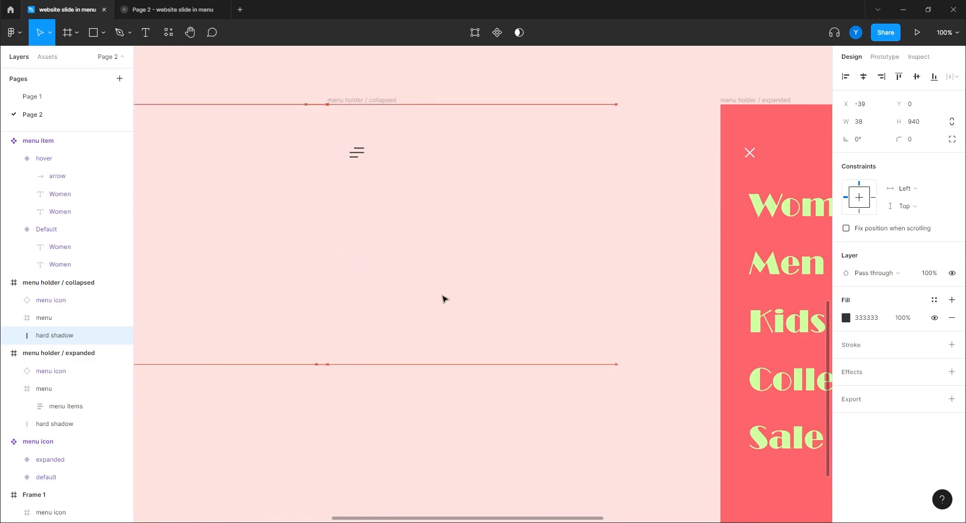
click(290, 76)
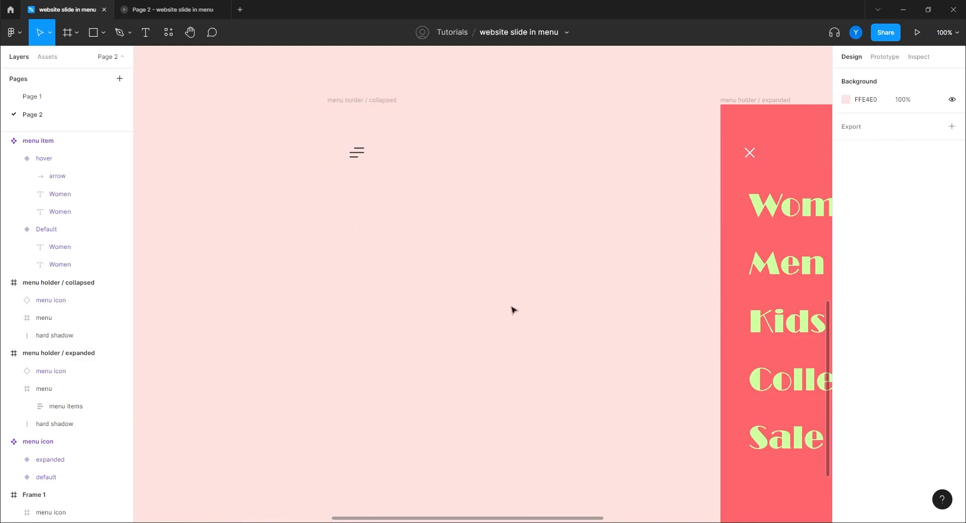
click(49, 335)
key(Left)
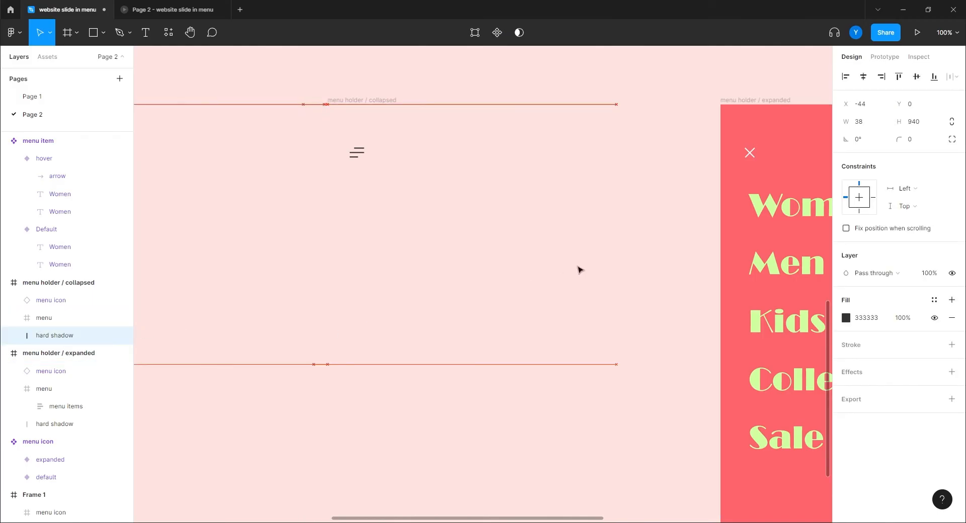
key(Left)
key(Left)
key(Left)
key(Left)
key(Left)
key(Left)
key(Left)
key(Left)
key(Left)
key(ctrl+minus)
key(ctrl+minus)
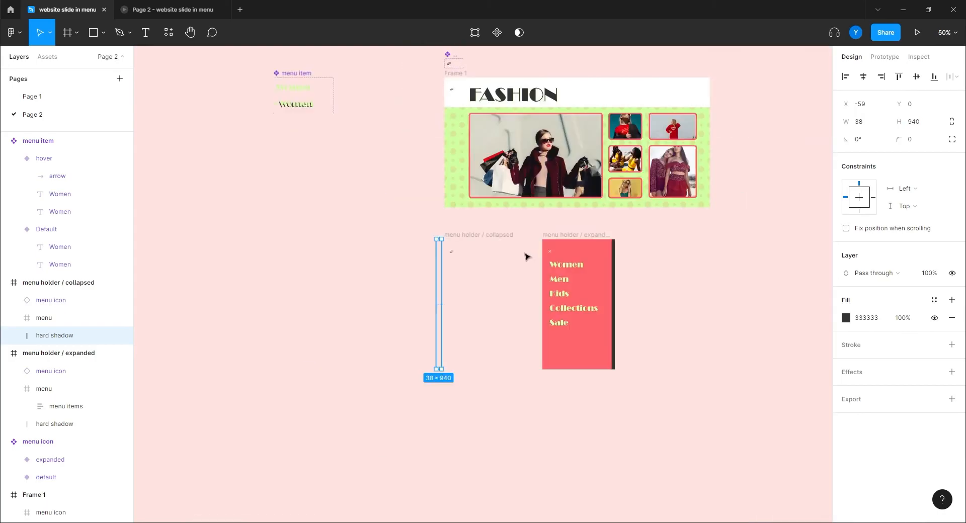
Step: Combine the menu holder / collapsed and menu holder / expanded frames into one component set with two variants
click(391, 214)
drag(392, 213, 363, 232)
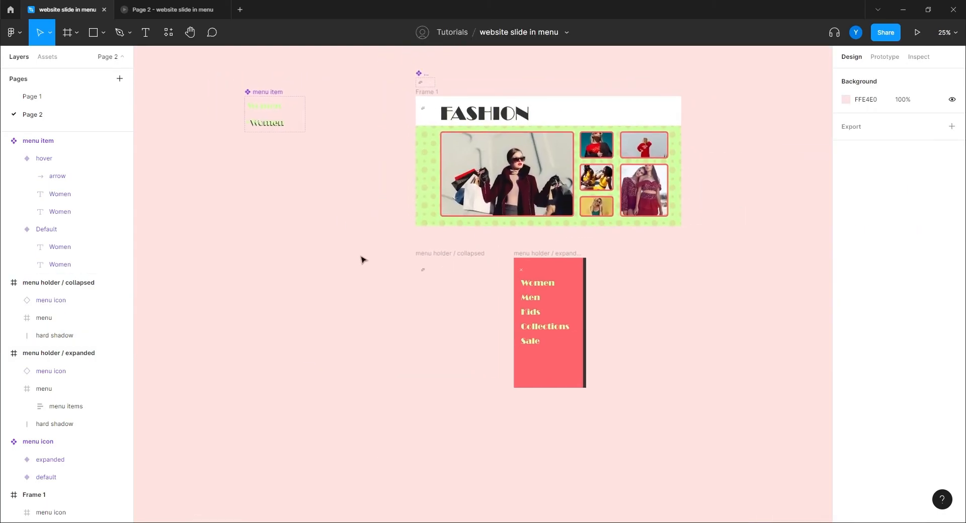
key(ctrl+plus)
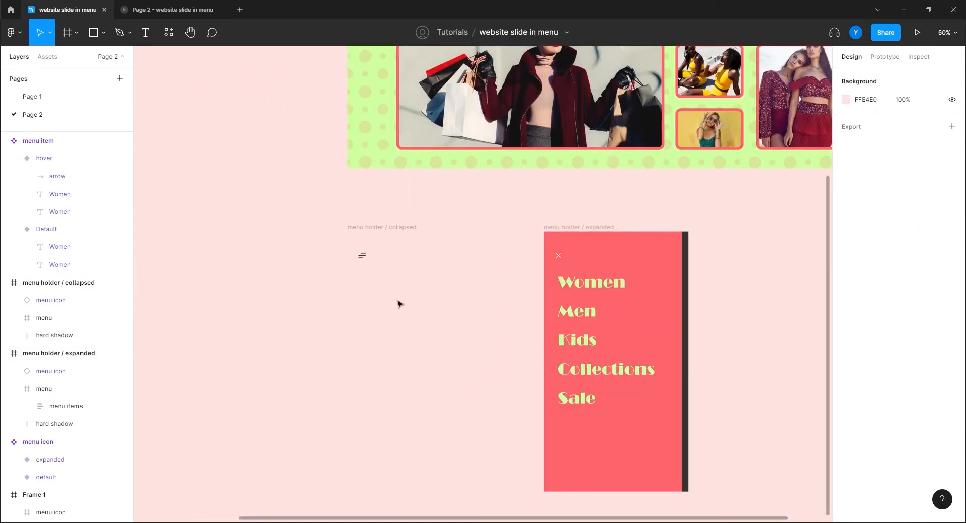
click(369, 228)
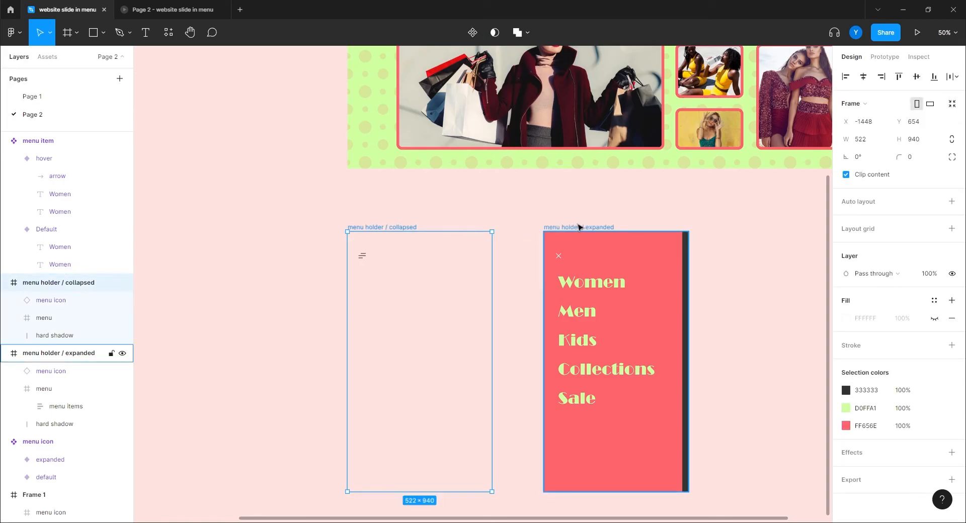
shift+click(577, 227)
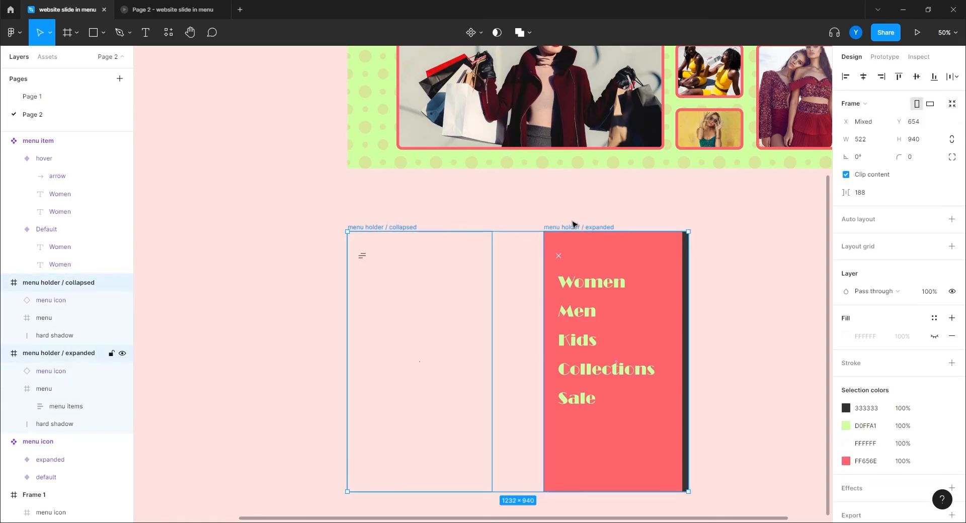
click(481, 32)
click(477, 86)
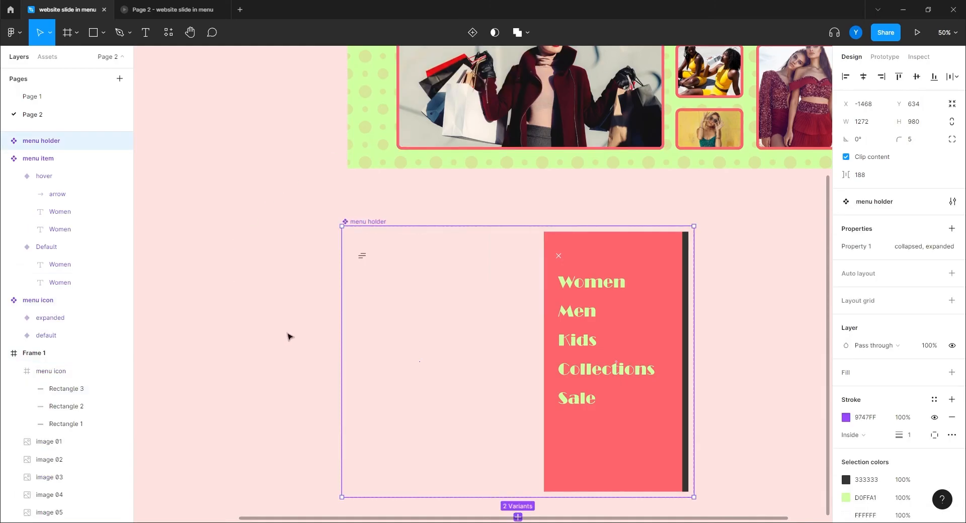
Step: Link the collapsed variant's menu icon to the expanded variant: on click, change to expanded, Smart animate, Ease out, 400ms
double_click(362, 258)
click(884, 56)
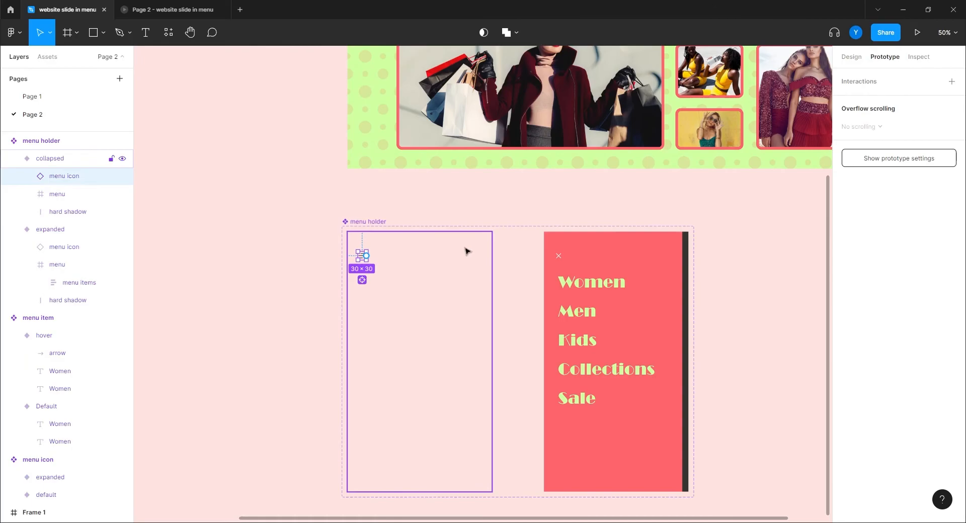
drag(366, 256, 549, 296)
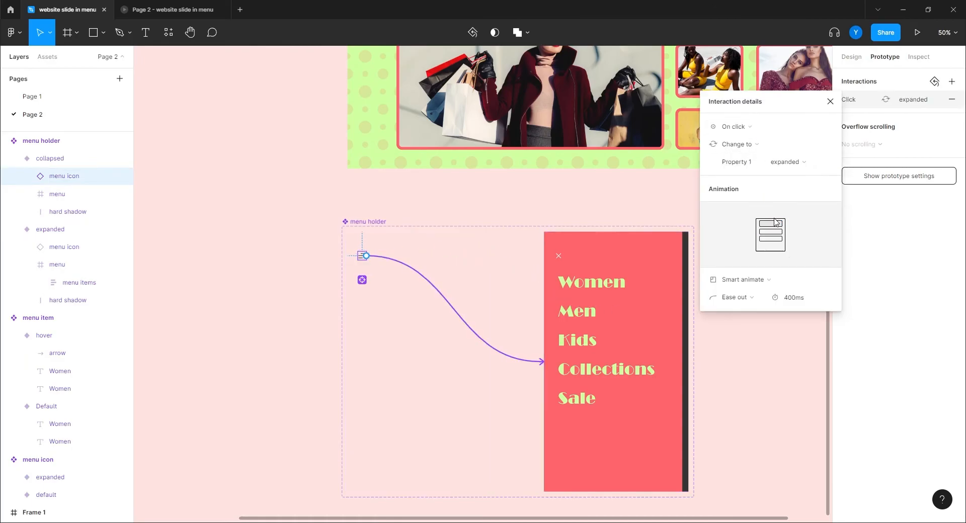
Step: Link the expanded variant's close icon back to the collapsed variant: on click, change to collapsed, Smart animate, Ease out, 400ms
click(558, 257)
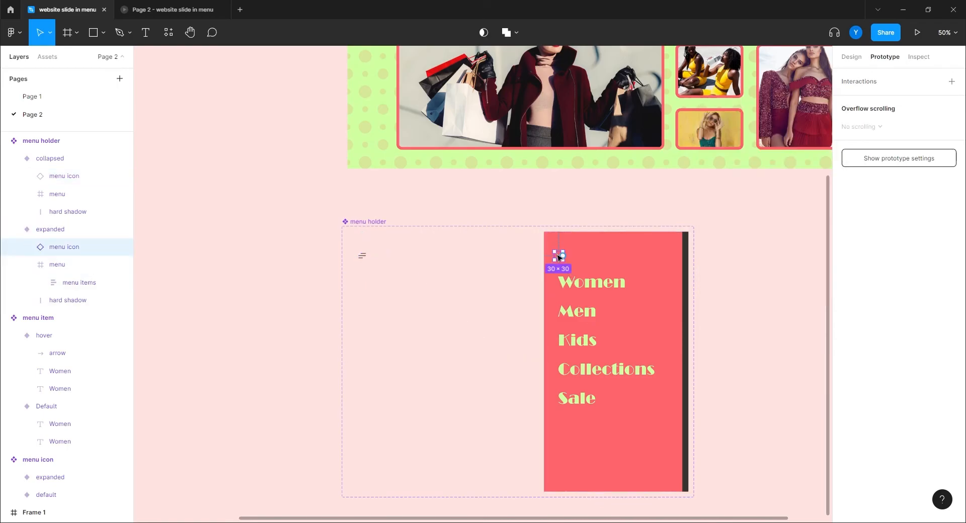
drag(562, 256, 410, 352)
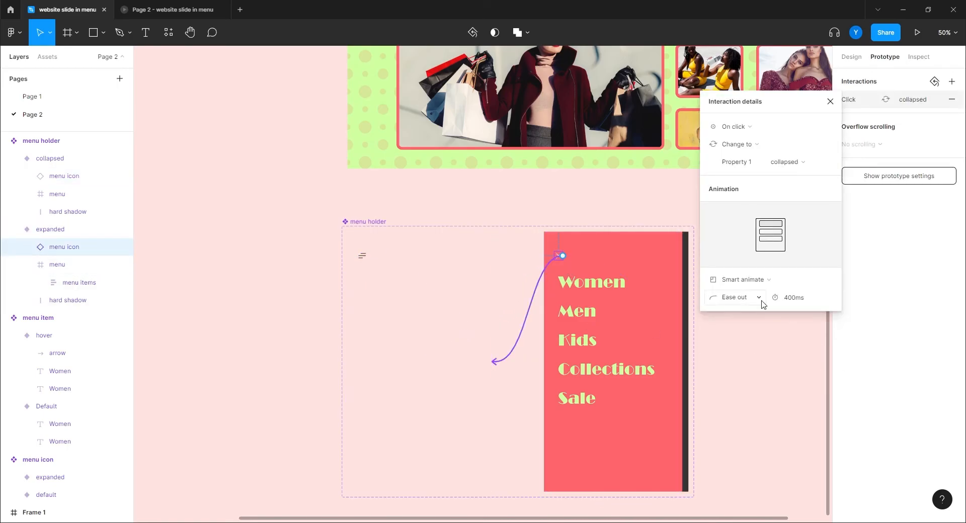
click(830, 103)
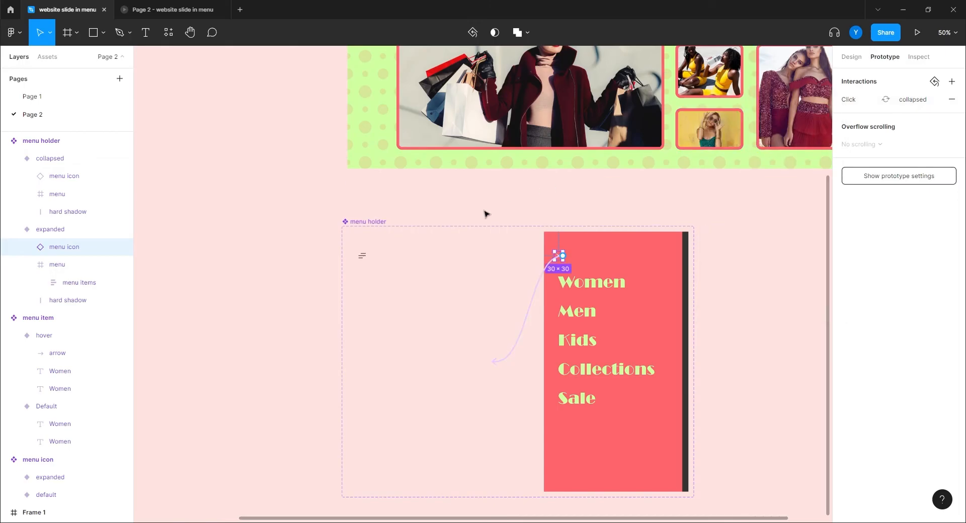
Step: Copy the collapsed menu holder variant and paste an instance into Frame 1 in place of its old menu icon
click(384, 285)
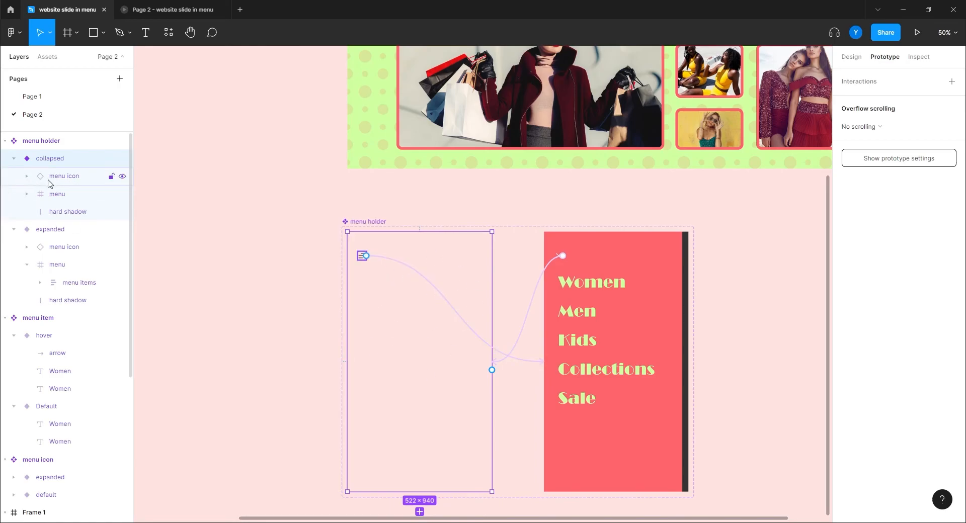
click(14, 159)
click(13, 177)
scroll(319, 246, up, 5)
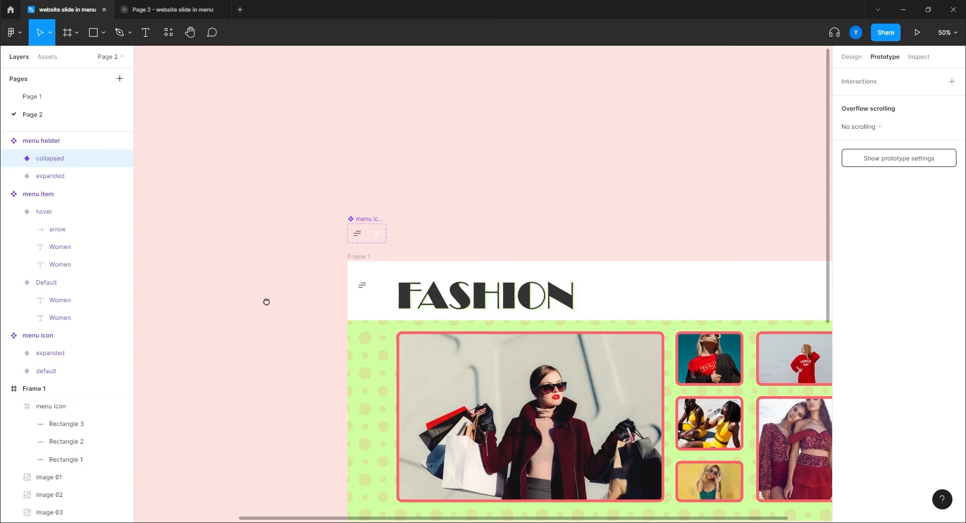
drag(266, 303, 327, 217)
key(ctrl+plus)
drag(289, 154, 286, 257)
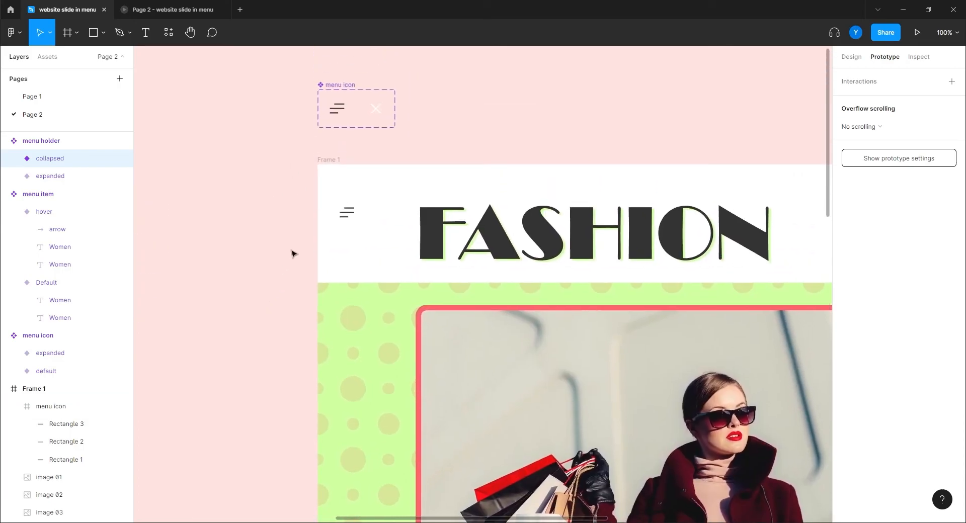
click(346, 214)
key(Escape)
click(332, 160)
key(ctrl+v)
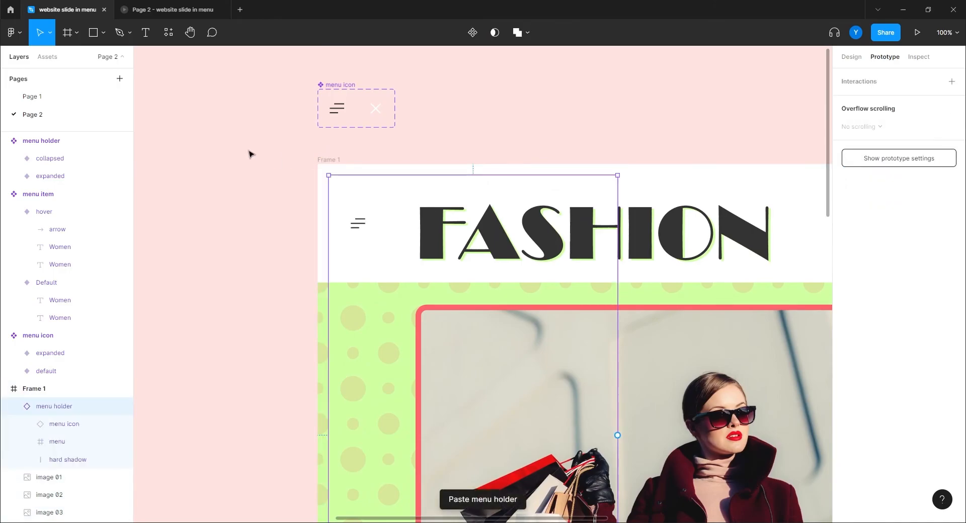
Step: Align the menu holder instance to the left and top edges of Frame 1, at X 0 and Y 0
click(852, 57)
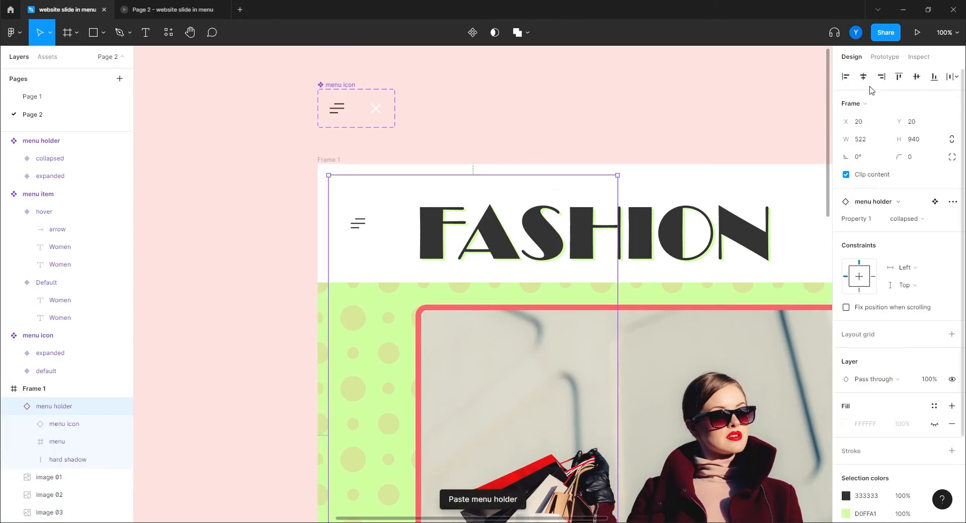
click(846, 77)
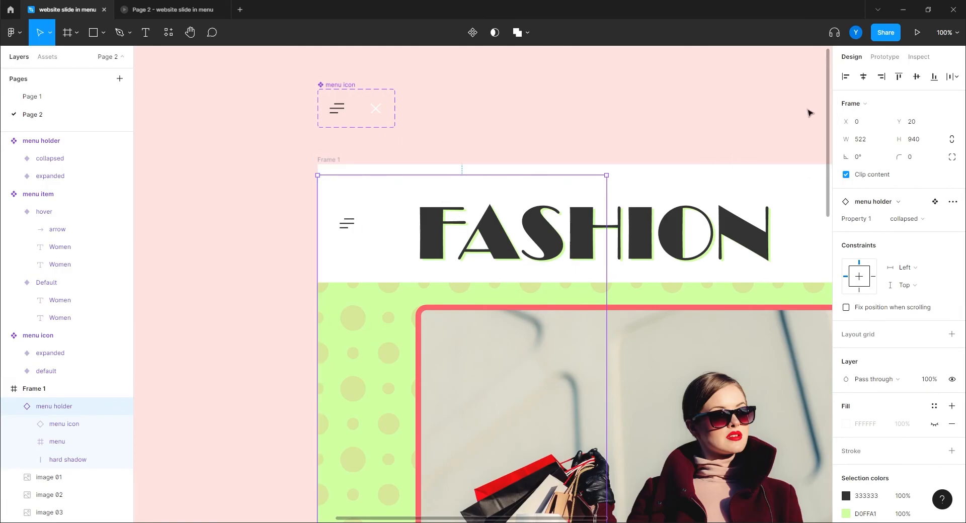
click(917, 77)
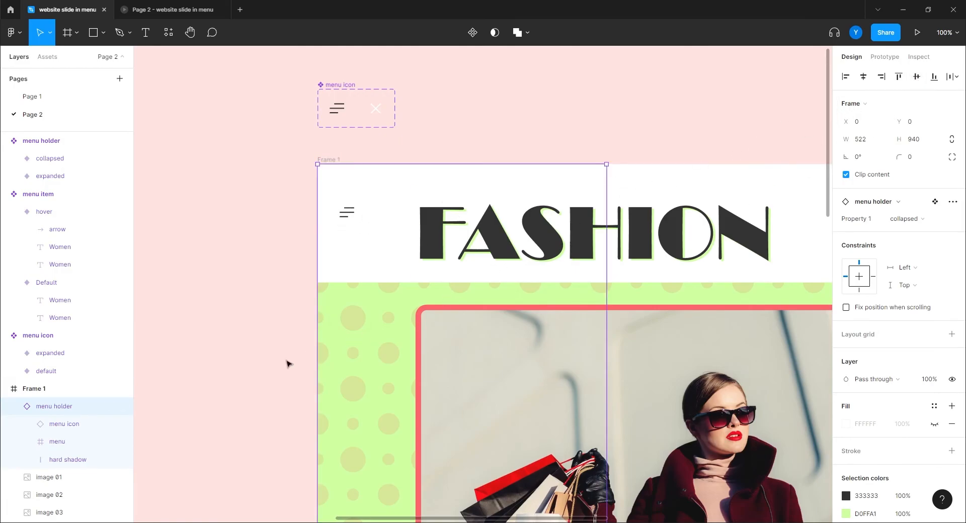
scroll(276, 355, down, 6)
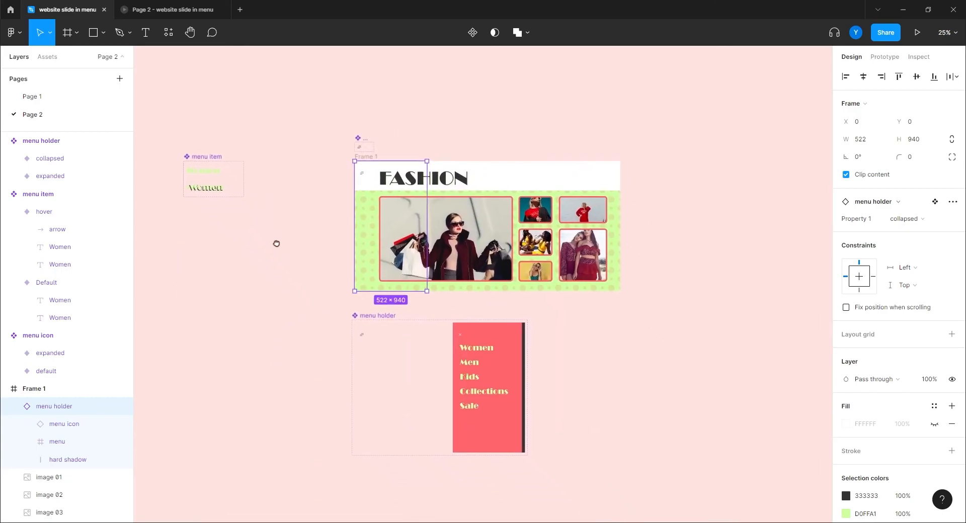
click(289, 245)
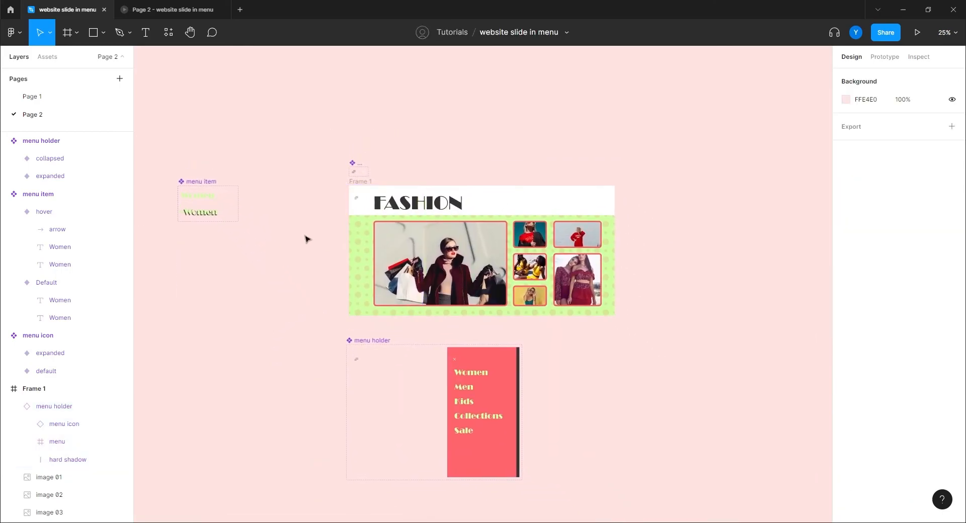
Step: Close the old prototype preview and present Frame 1 in a new one, scaled so the whole page fits the screen
click(358, 182)
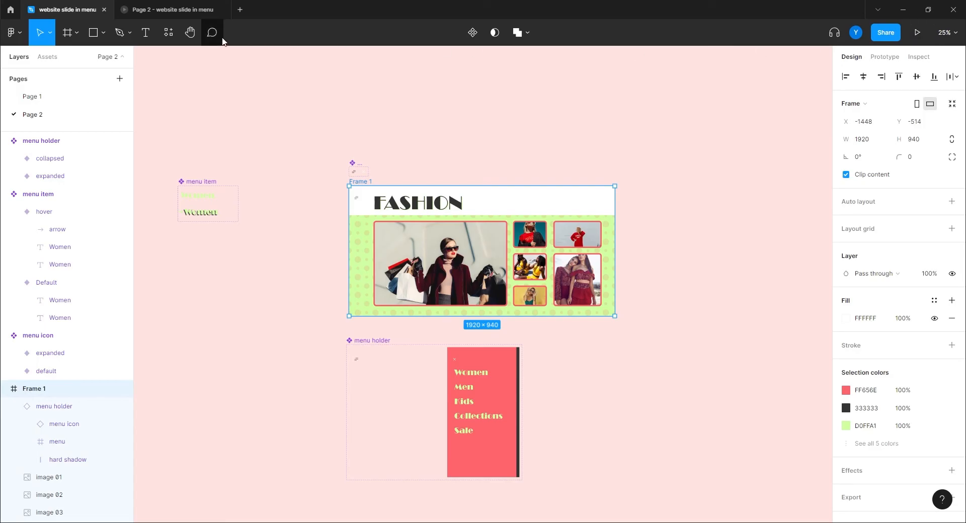
click(224, 9)
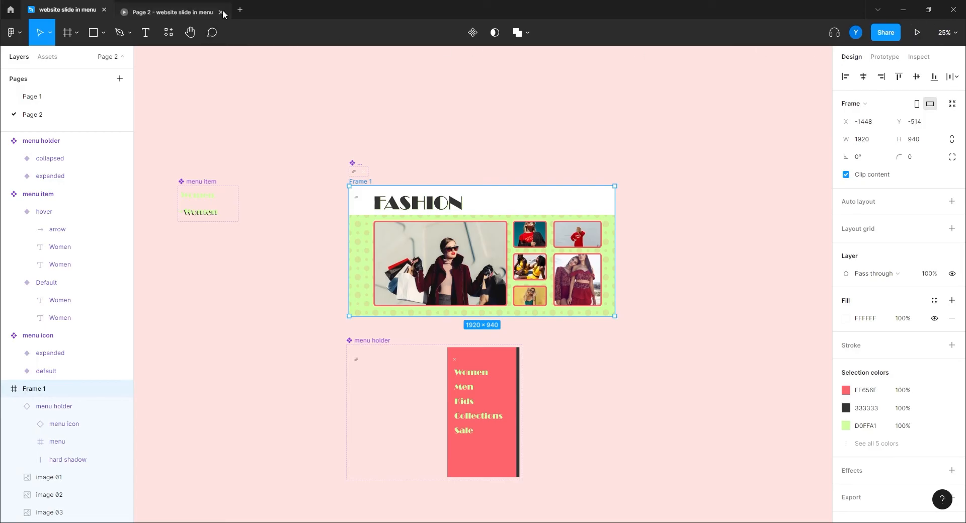
click(917, 33)
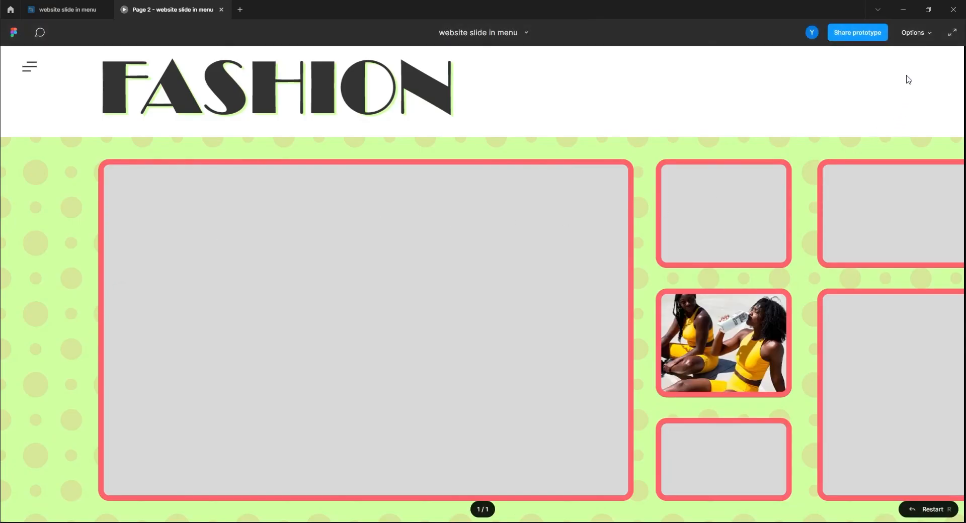
click(914, 34)
click(883, 85)
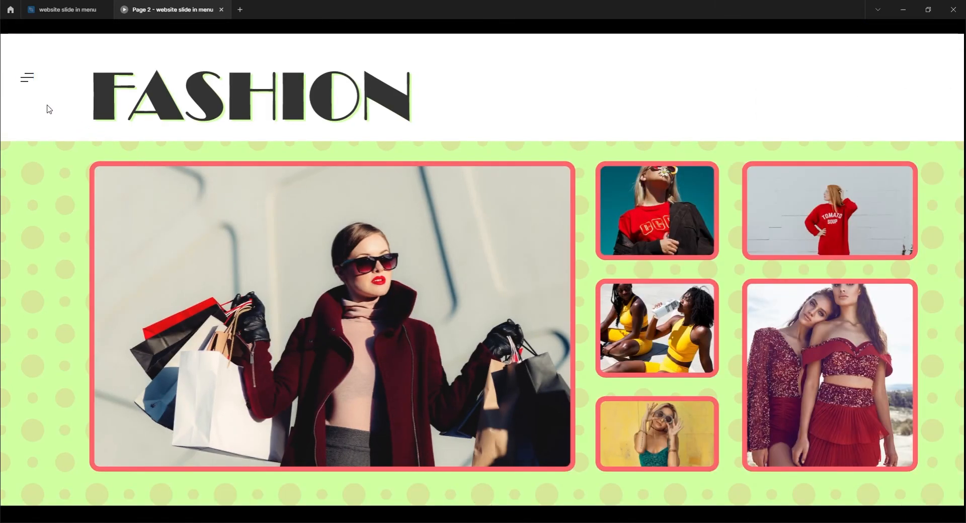
Step: Test the prototype by opening and closing the slide-in menu several times and checking the hover effect on Women and Men
click(27, 78)
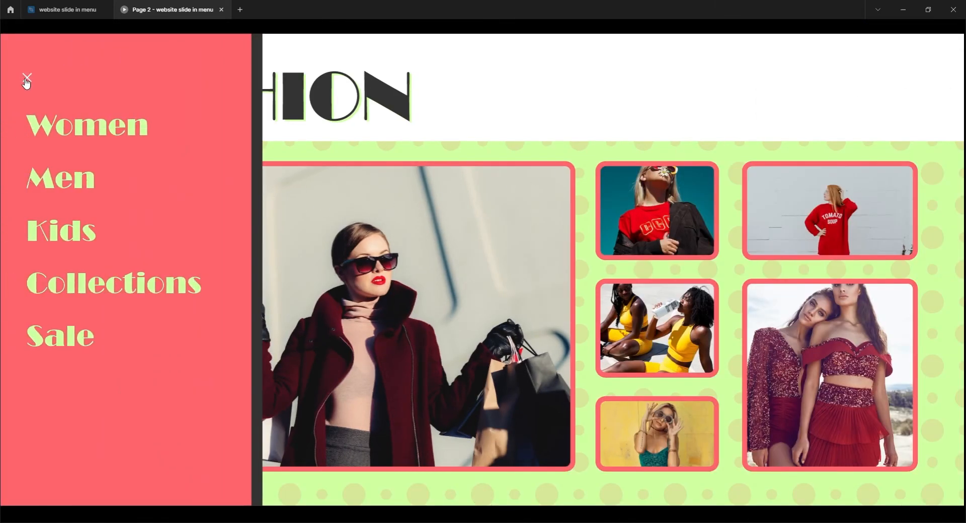
click(27, 81)
click(28, 82)
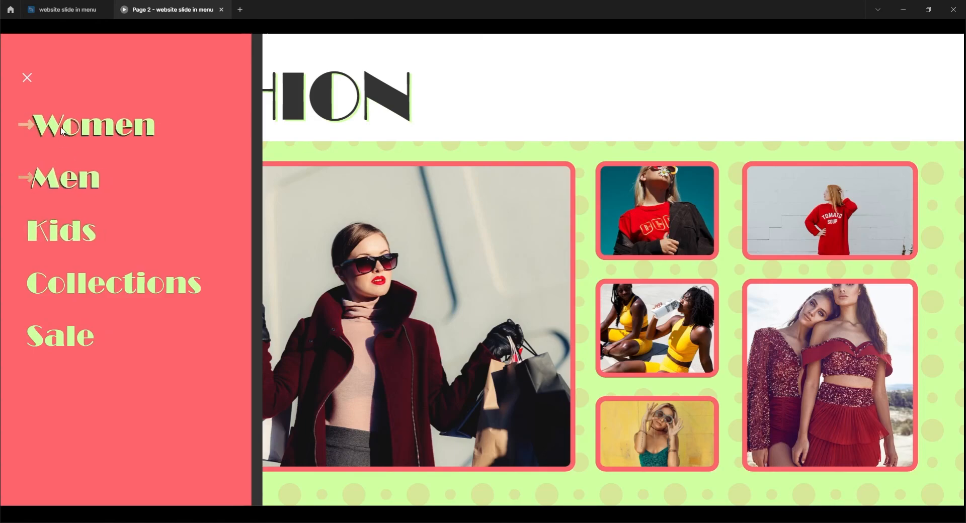
click(27, 79)
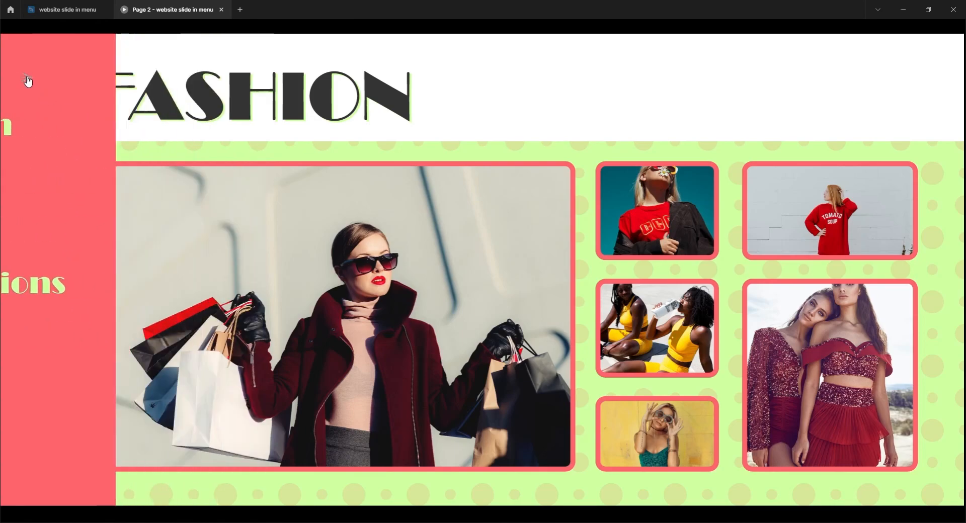
click(26, 79)
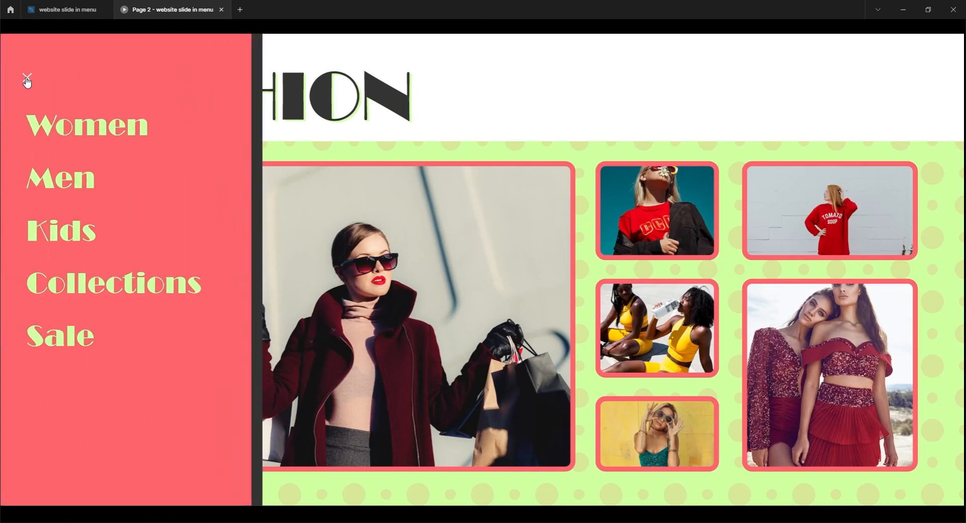
Step: Close the slide-in menu in the prototype and return to the design file to review Frame 1 and the menu holder variants
click(27, 79)
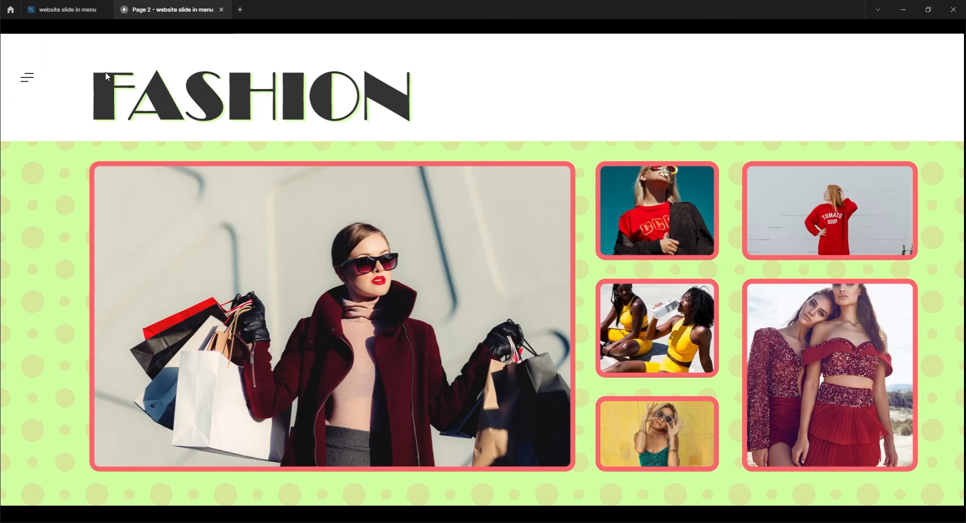
click(84, 7)
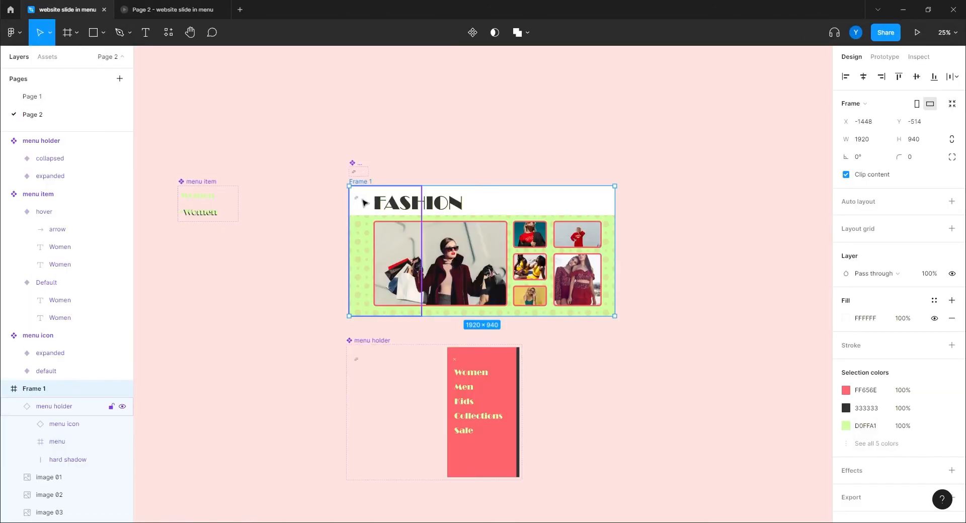
click(300, 287)
drag(290, 300, 347, 279)
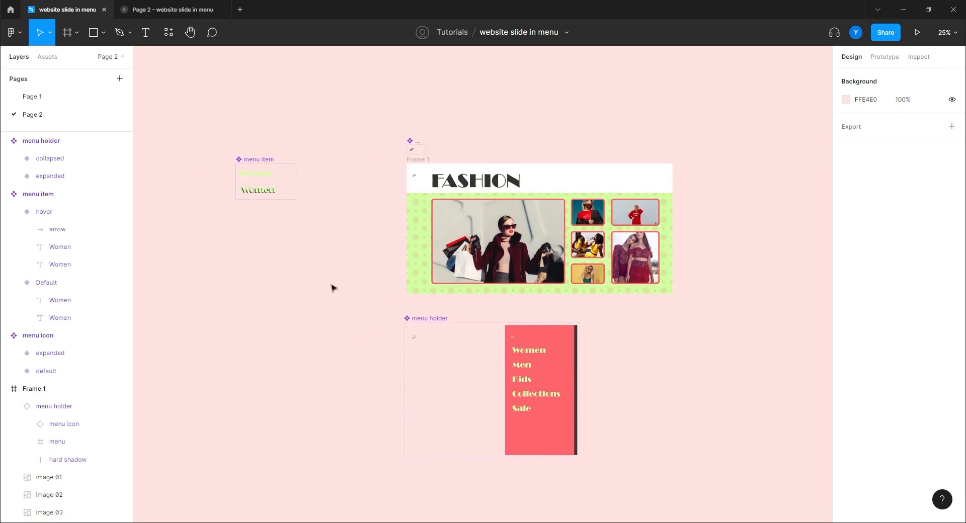
key(ctrl+plus)
drag(290, 259, 203, 325)
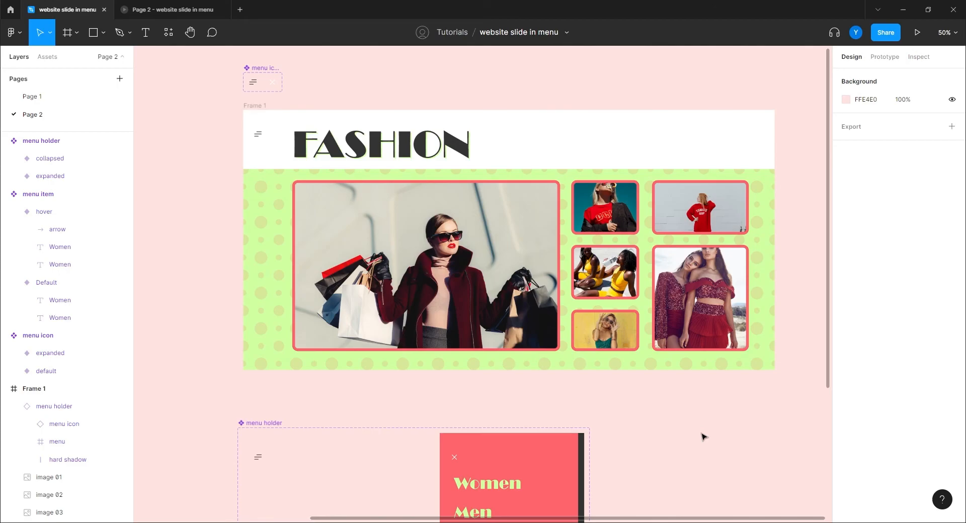
drag(675, 456, 671, 238)
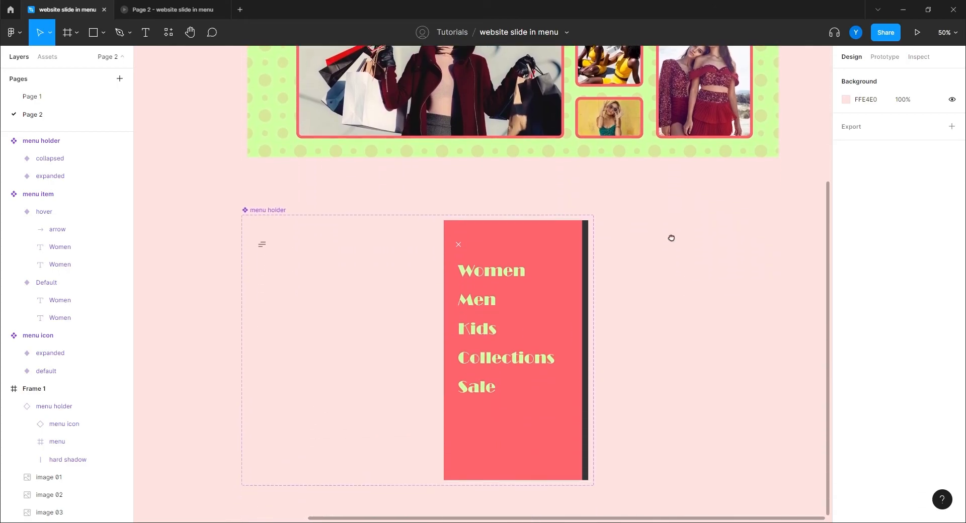
scroll(624, 252, up, 5)
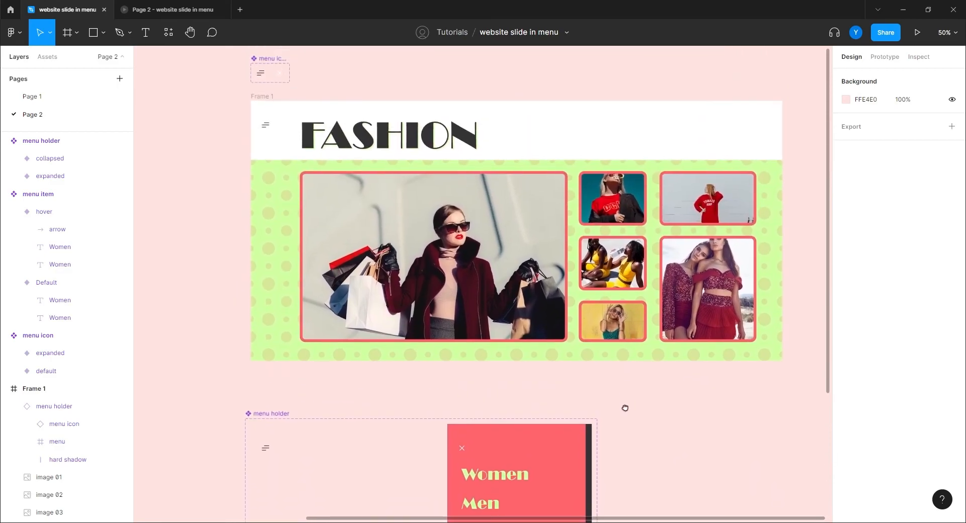